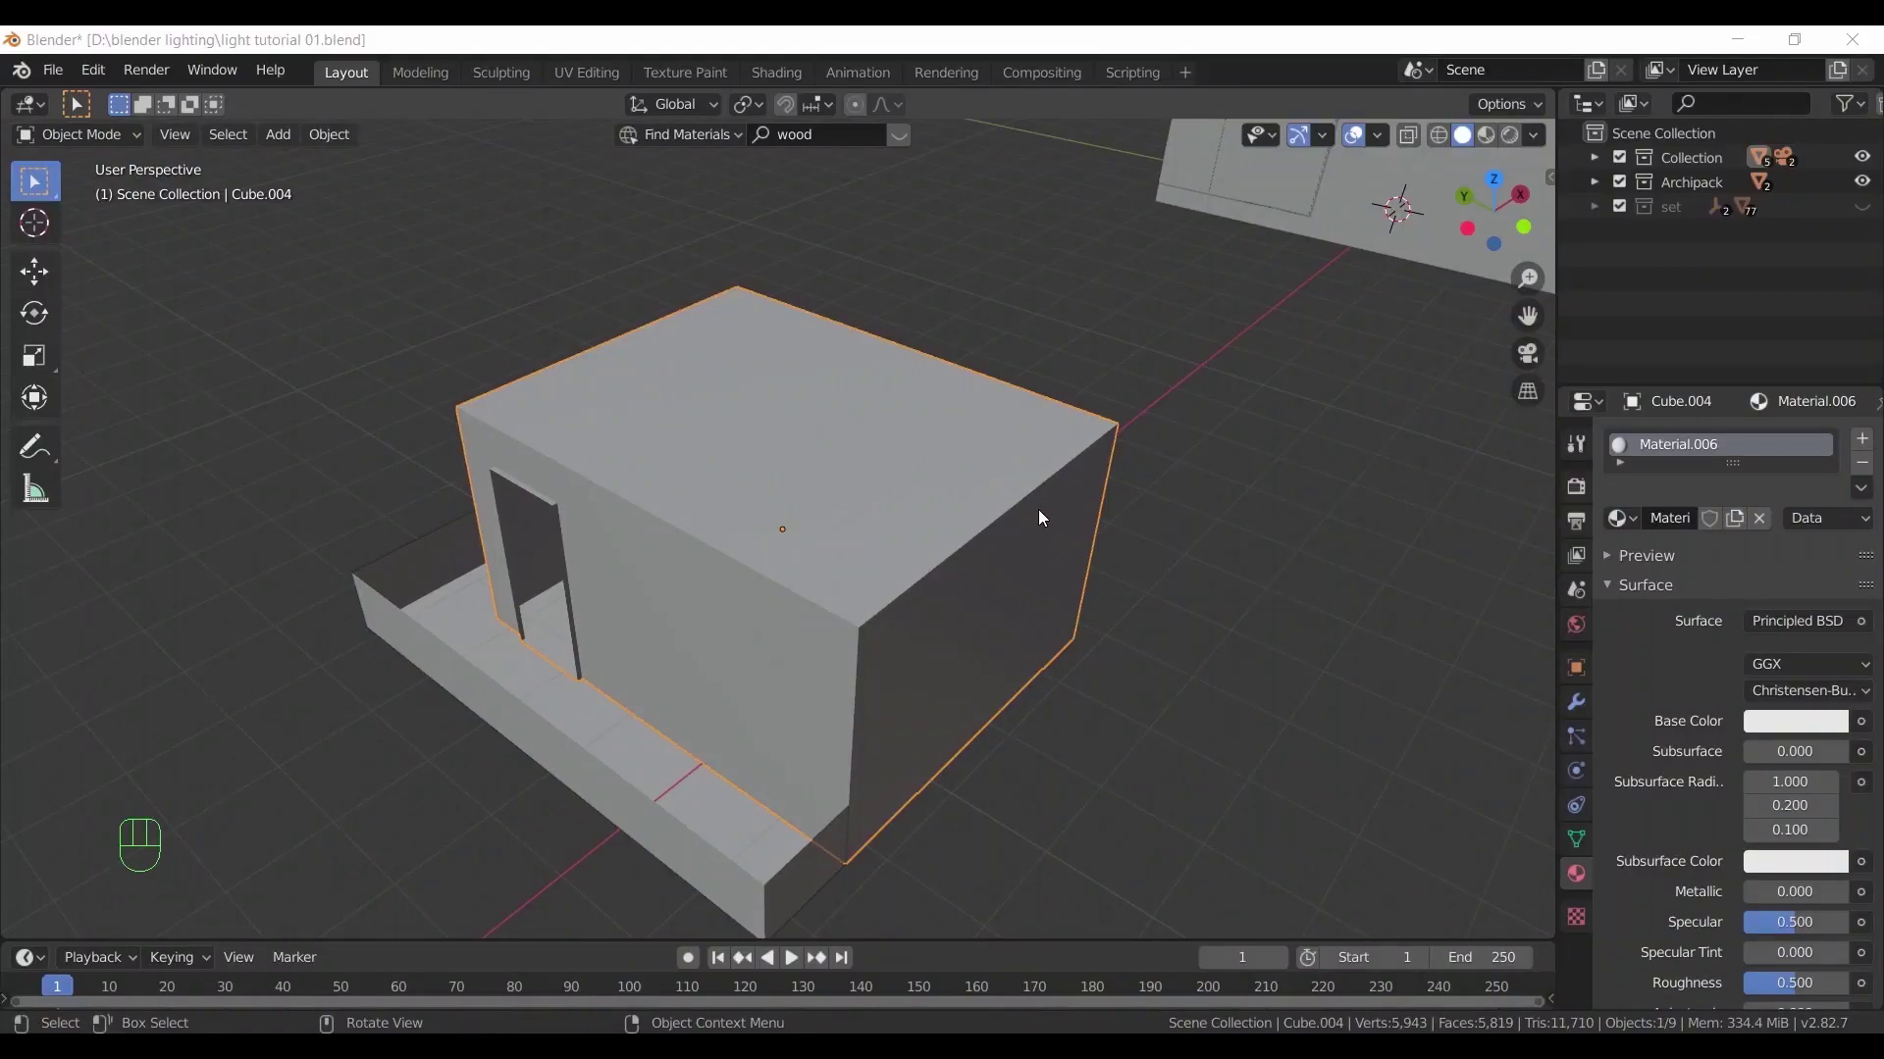
# Orbit out to frame Cube.004 and show its transform: 4.06 × 5.07 × 2.7 m, scale 2 × 2.5 × 1.35
pyautogui.scroll(-3, 1001, 695)
pyautogui.moveTo(1001, 696); pyautogui.dragTo(817, 586, button='middle')
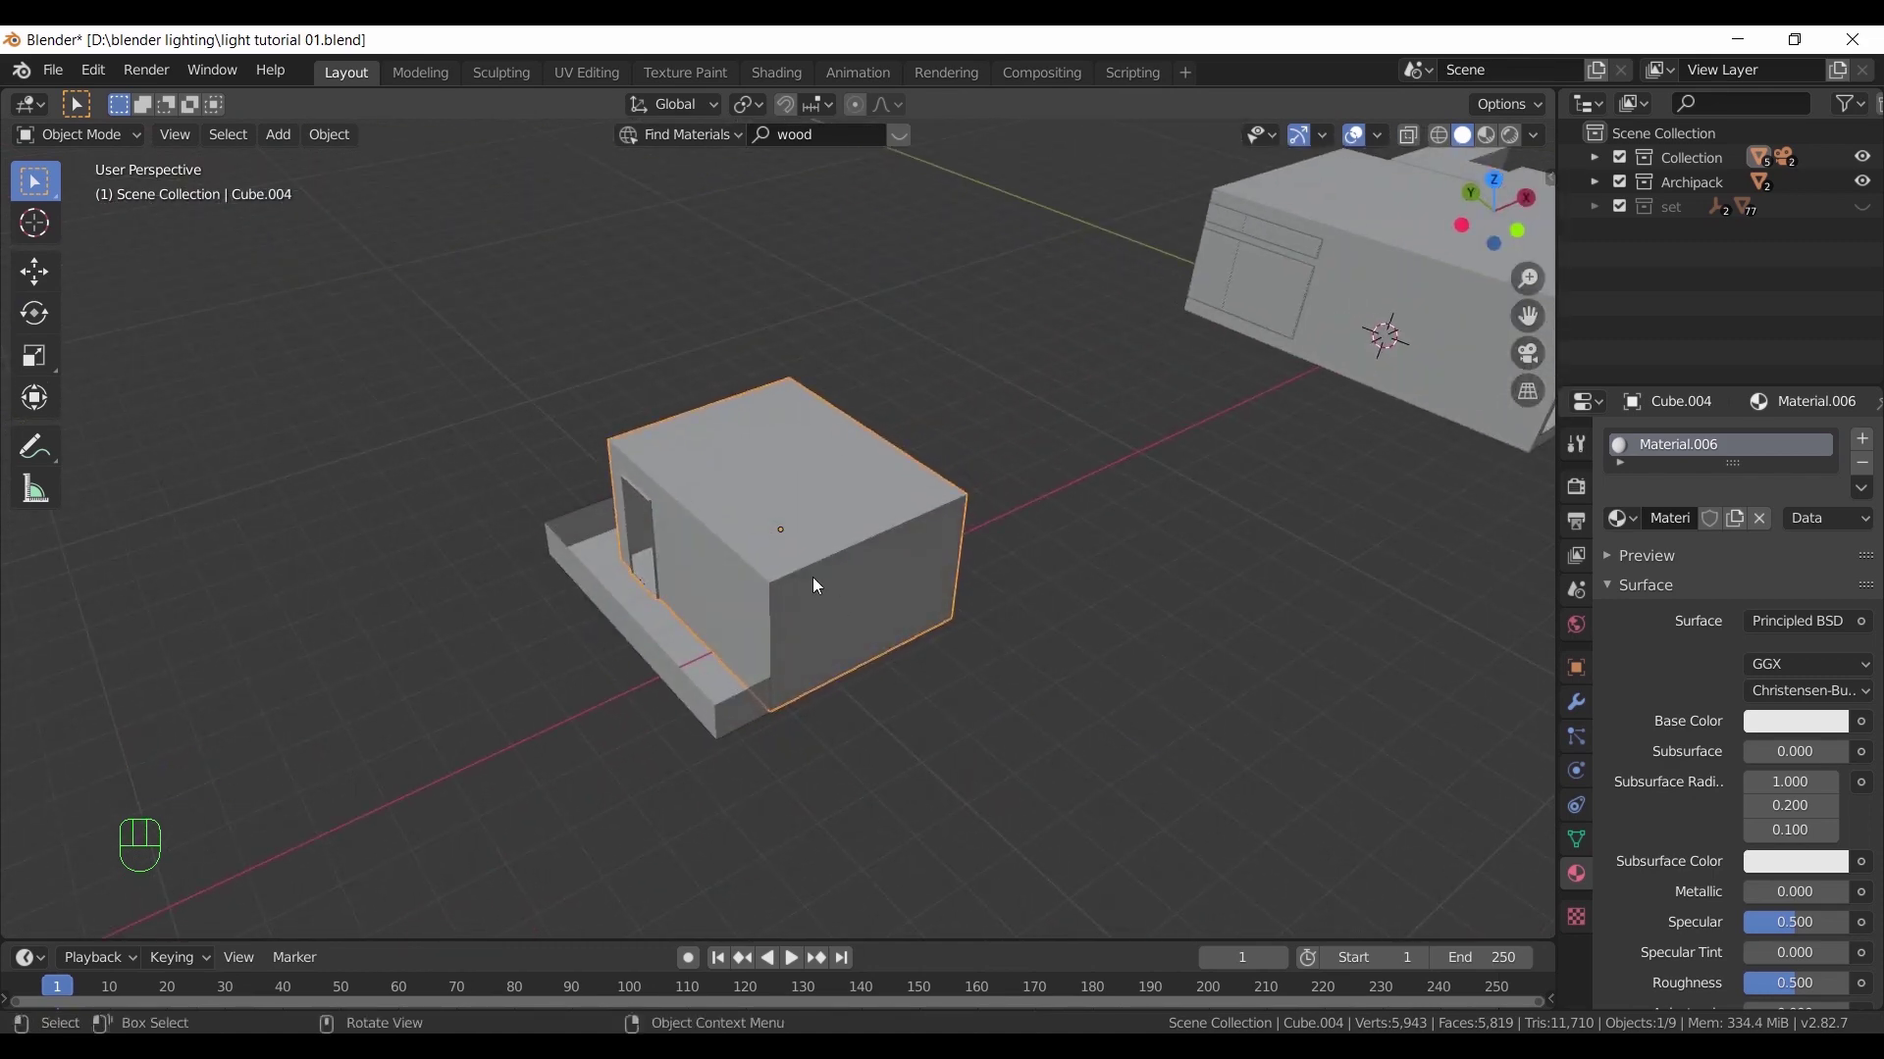
pyautogui.press('n')
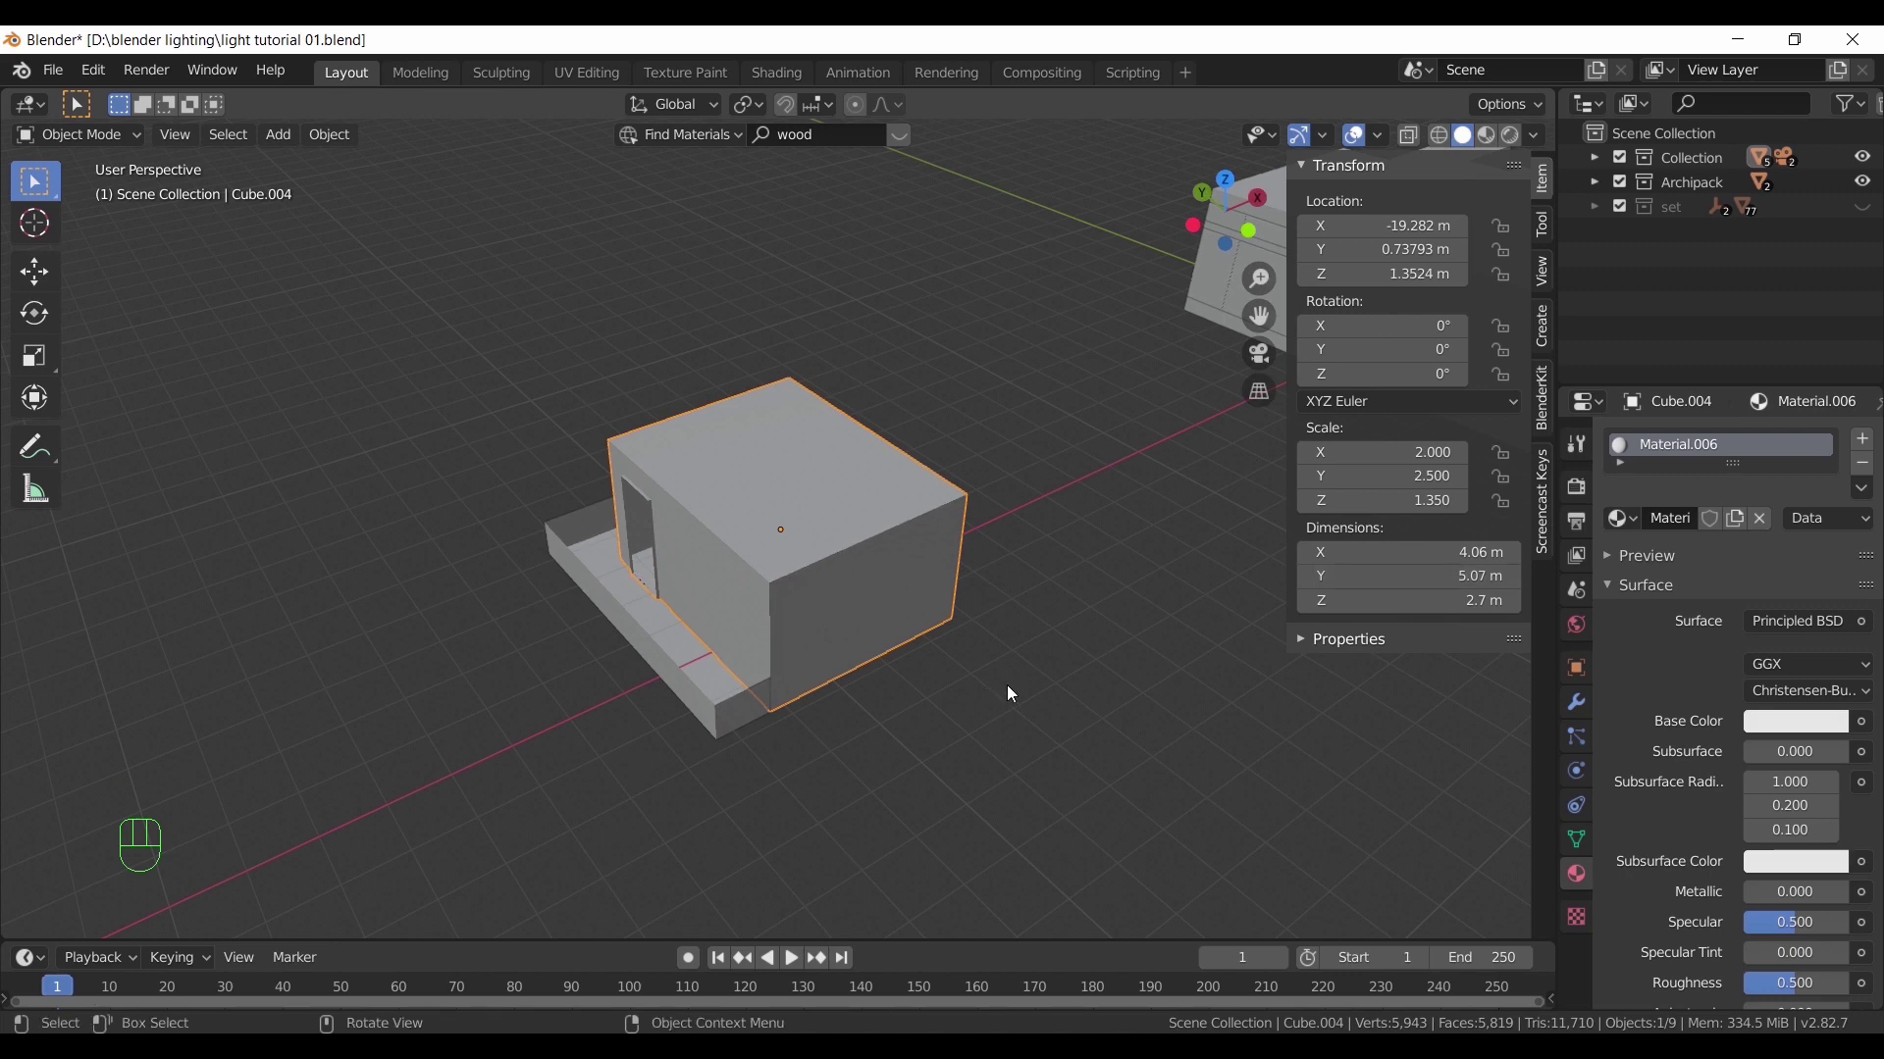
# Look through the camera with nothing selected in Cycles rendered shading, showing the Render Properties
pyautogui.press('KP_0')
pyautogui.scroll(7, 970, 657)
pyautogui.scroll(-2, 969, 657)
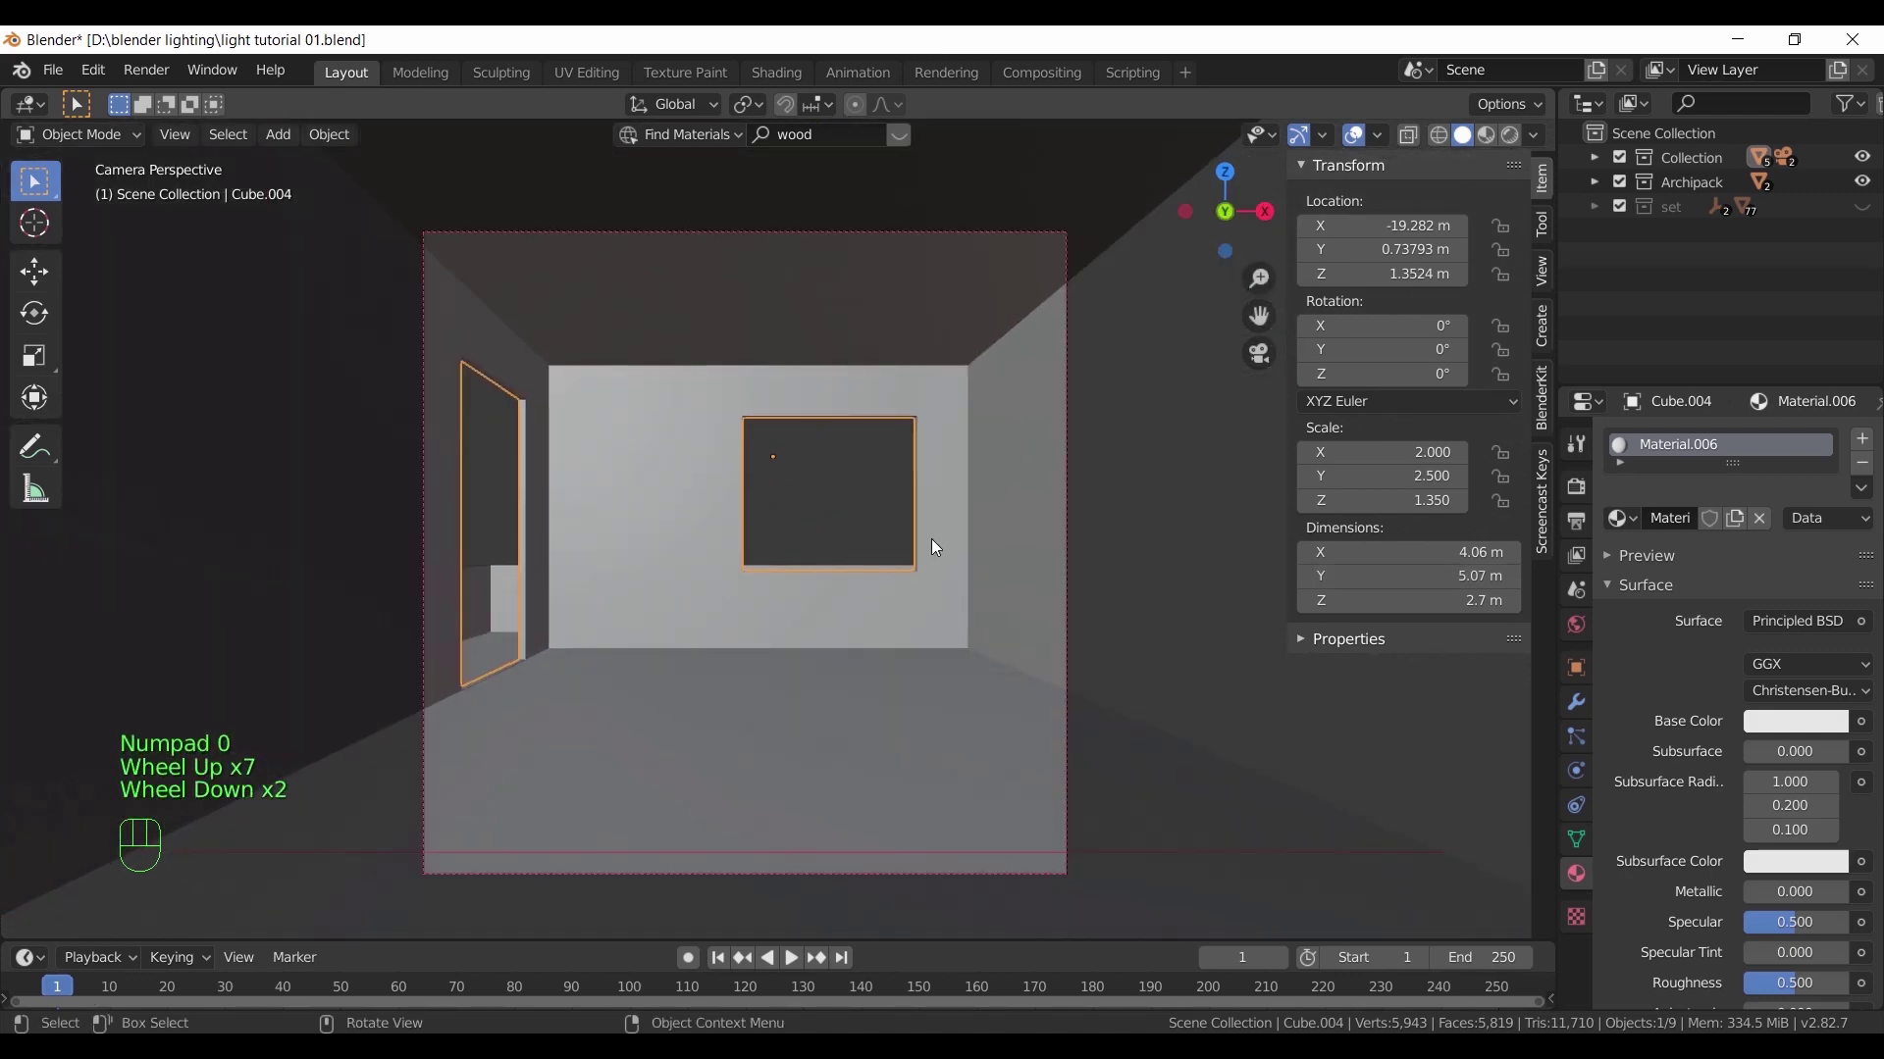
pyautogui.click(861, 492)
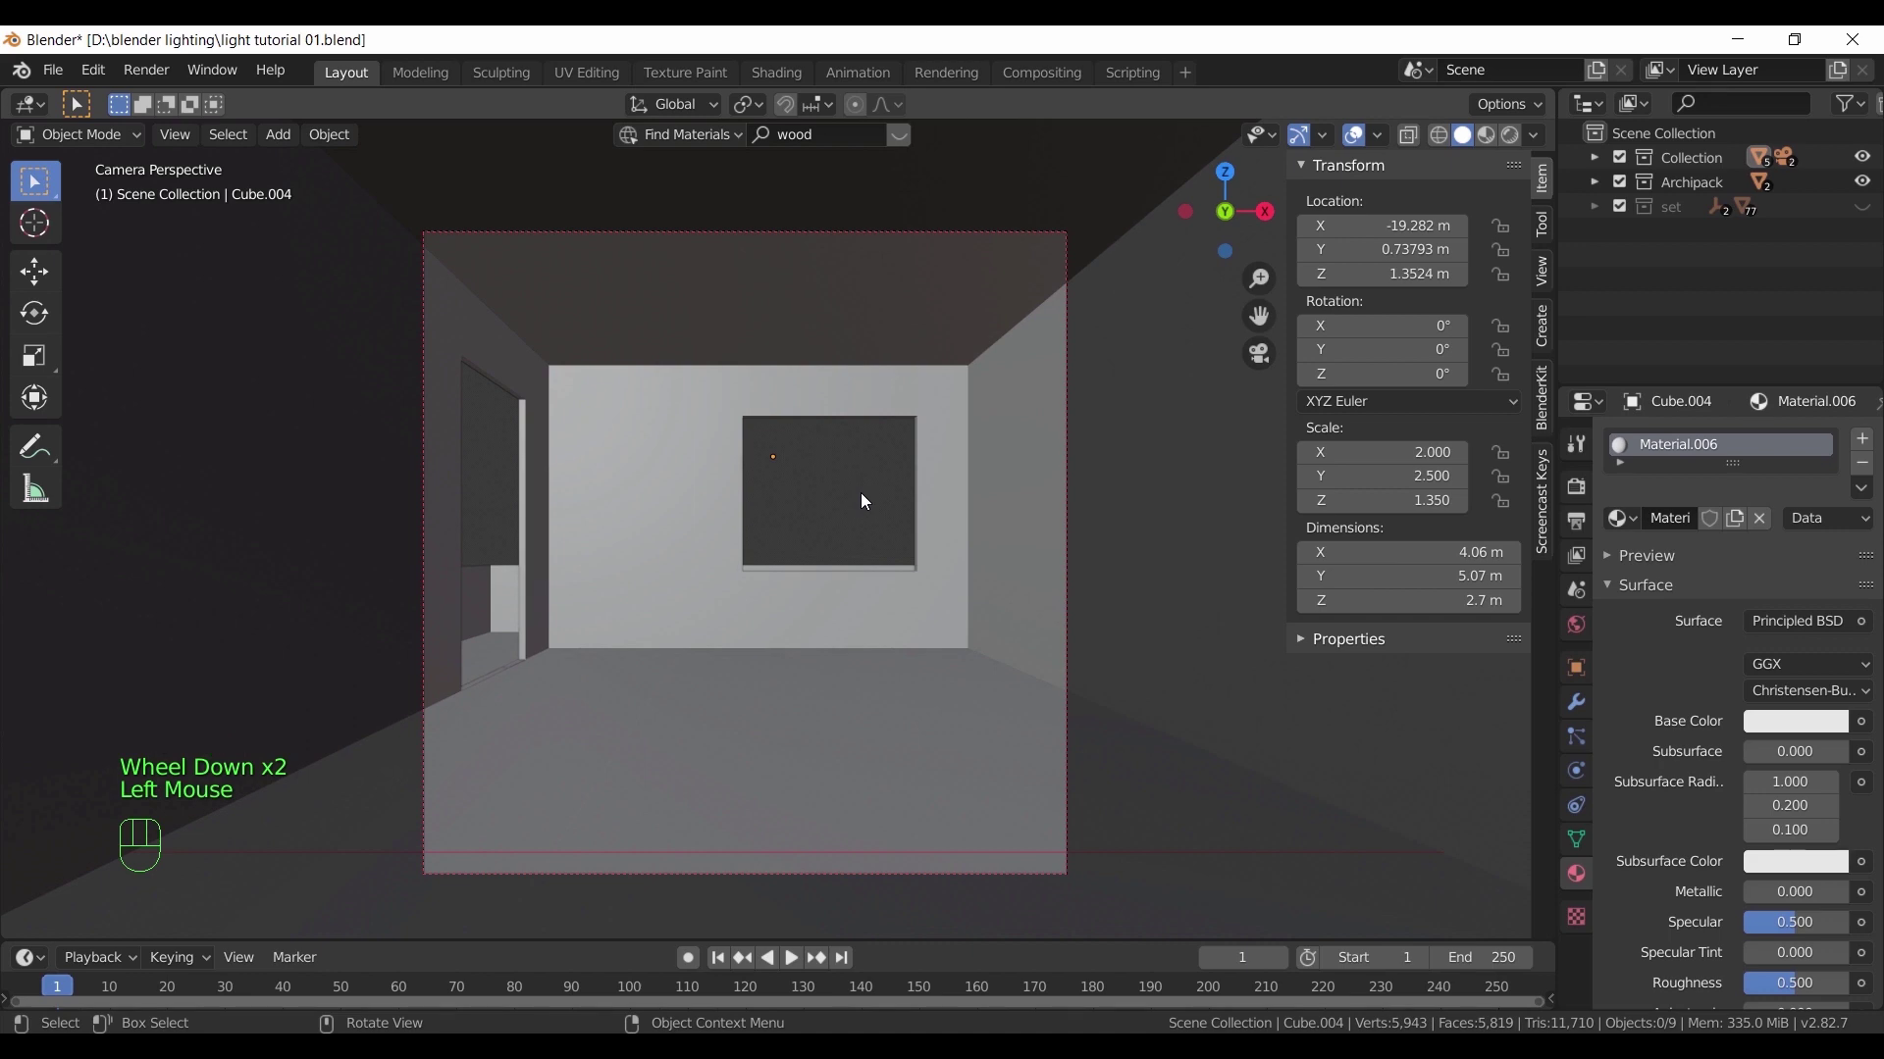
pyautogui.click(1509, 137)
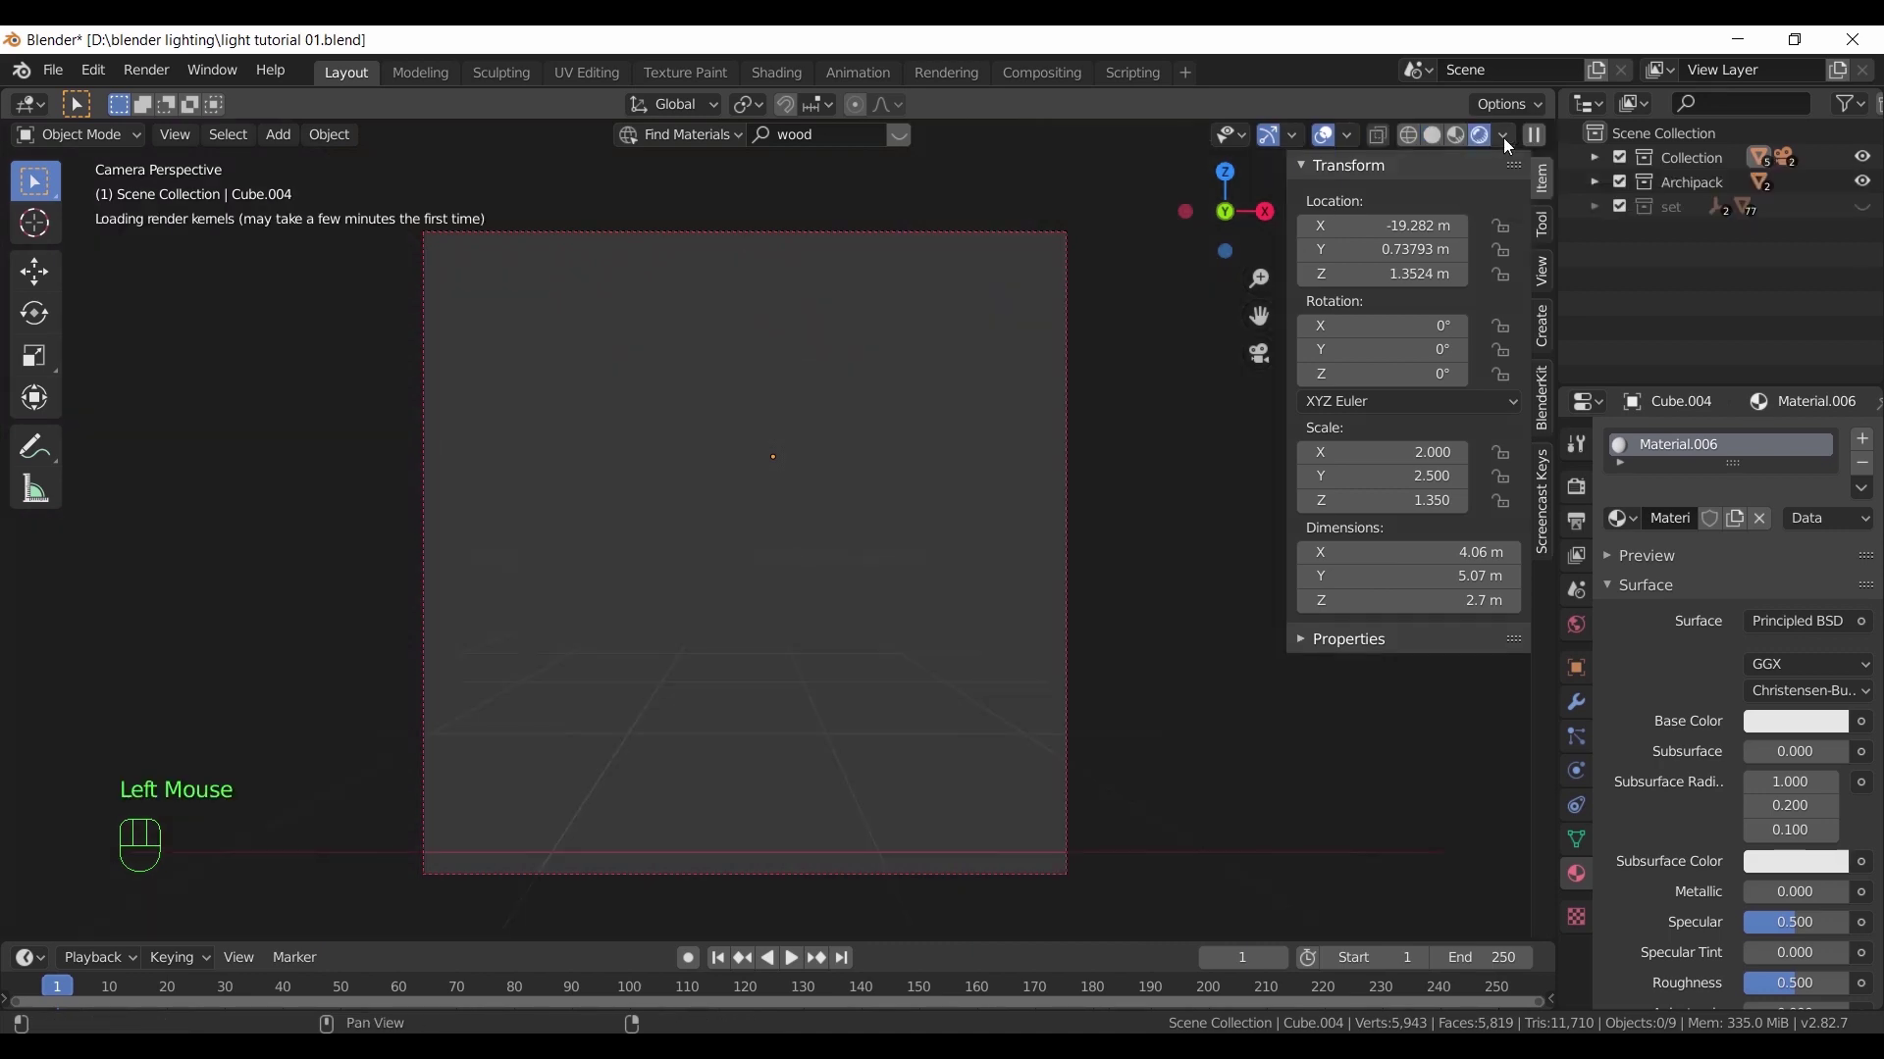
pyautogui.click(1576, 488)
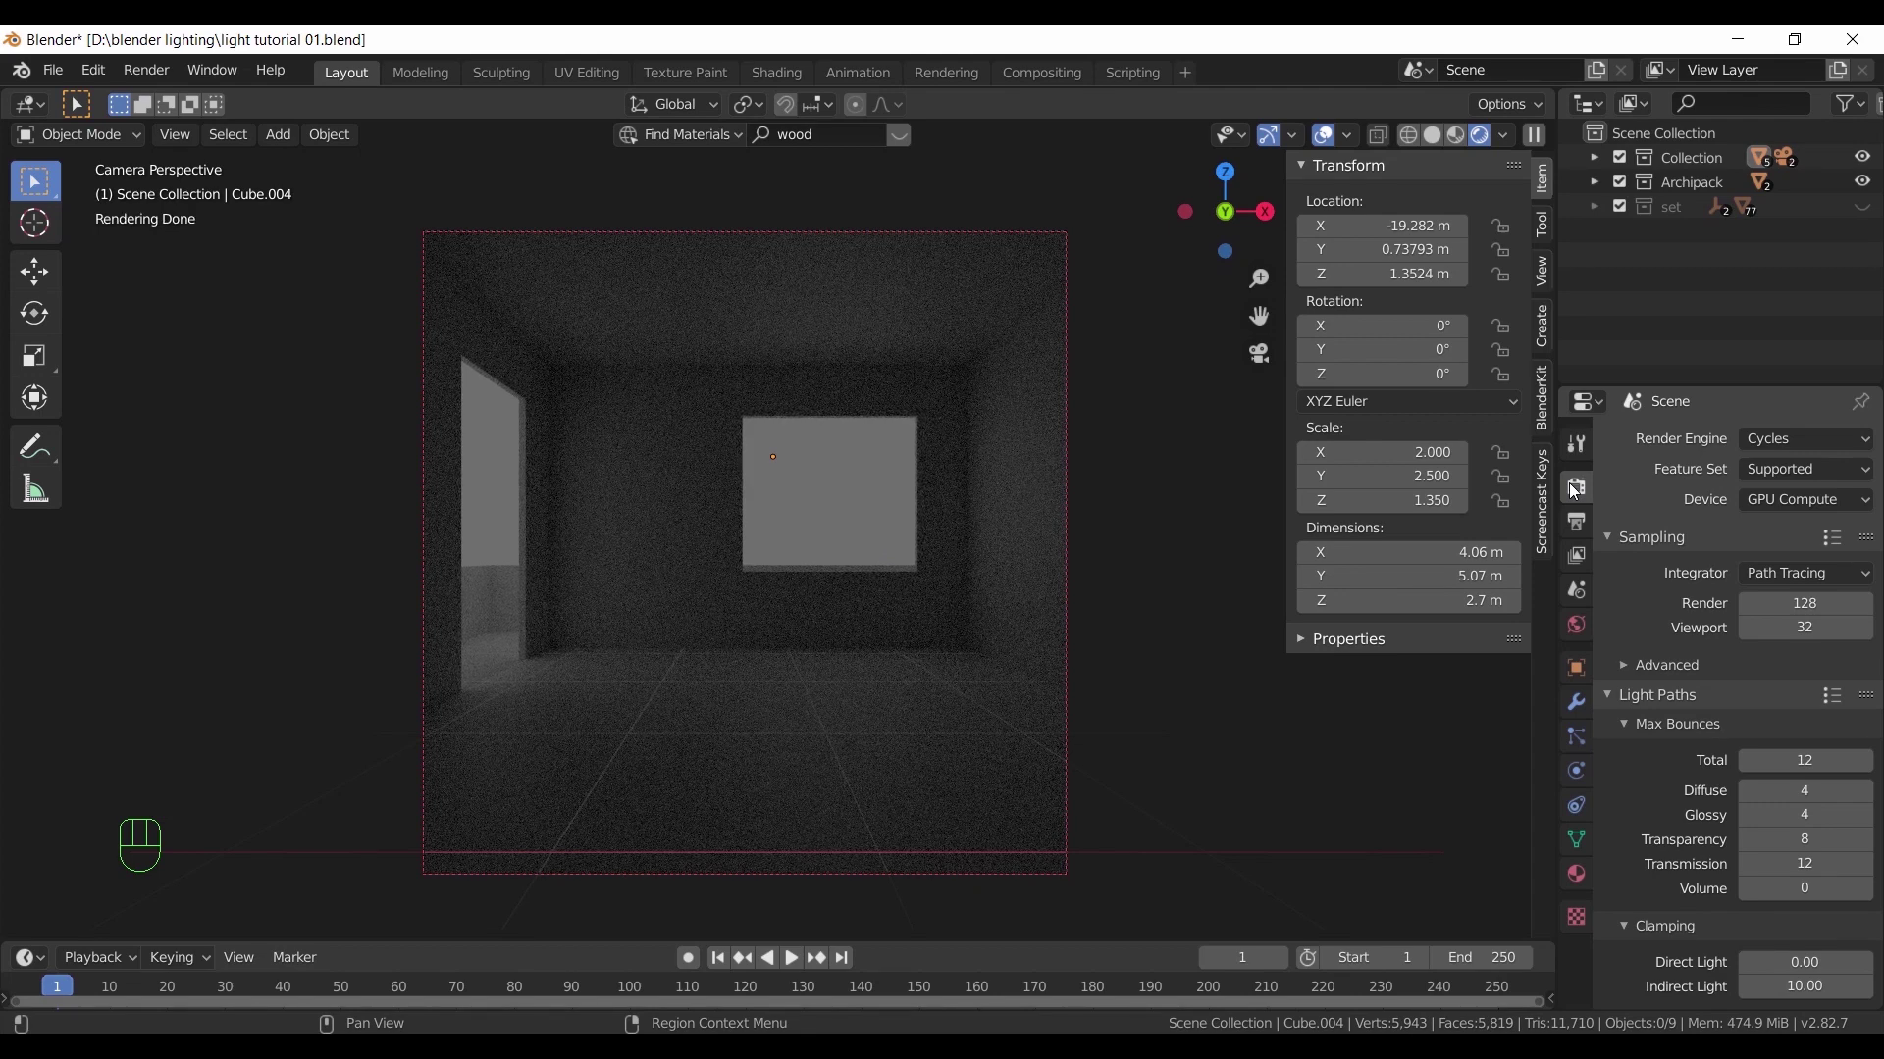
# Lighten the World background colour to value 0.690 and set World strength to 2
pyautogui.click(1578, 627)
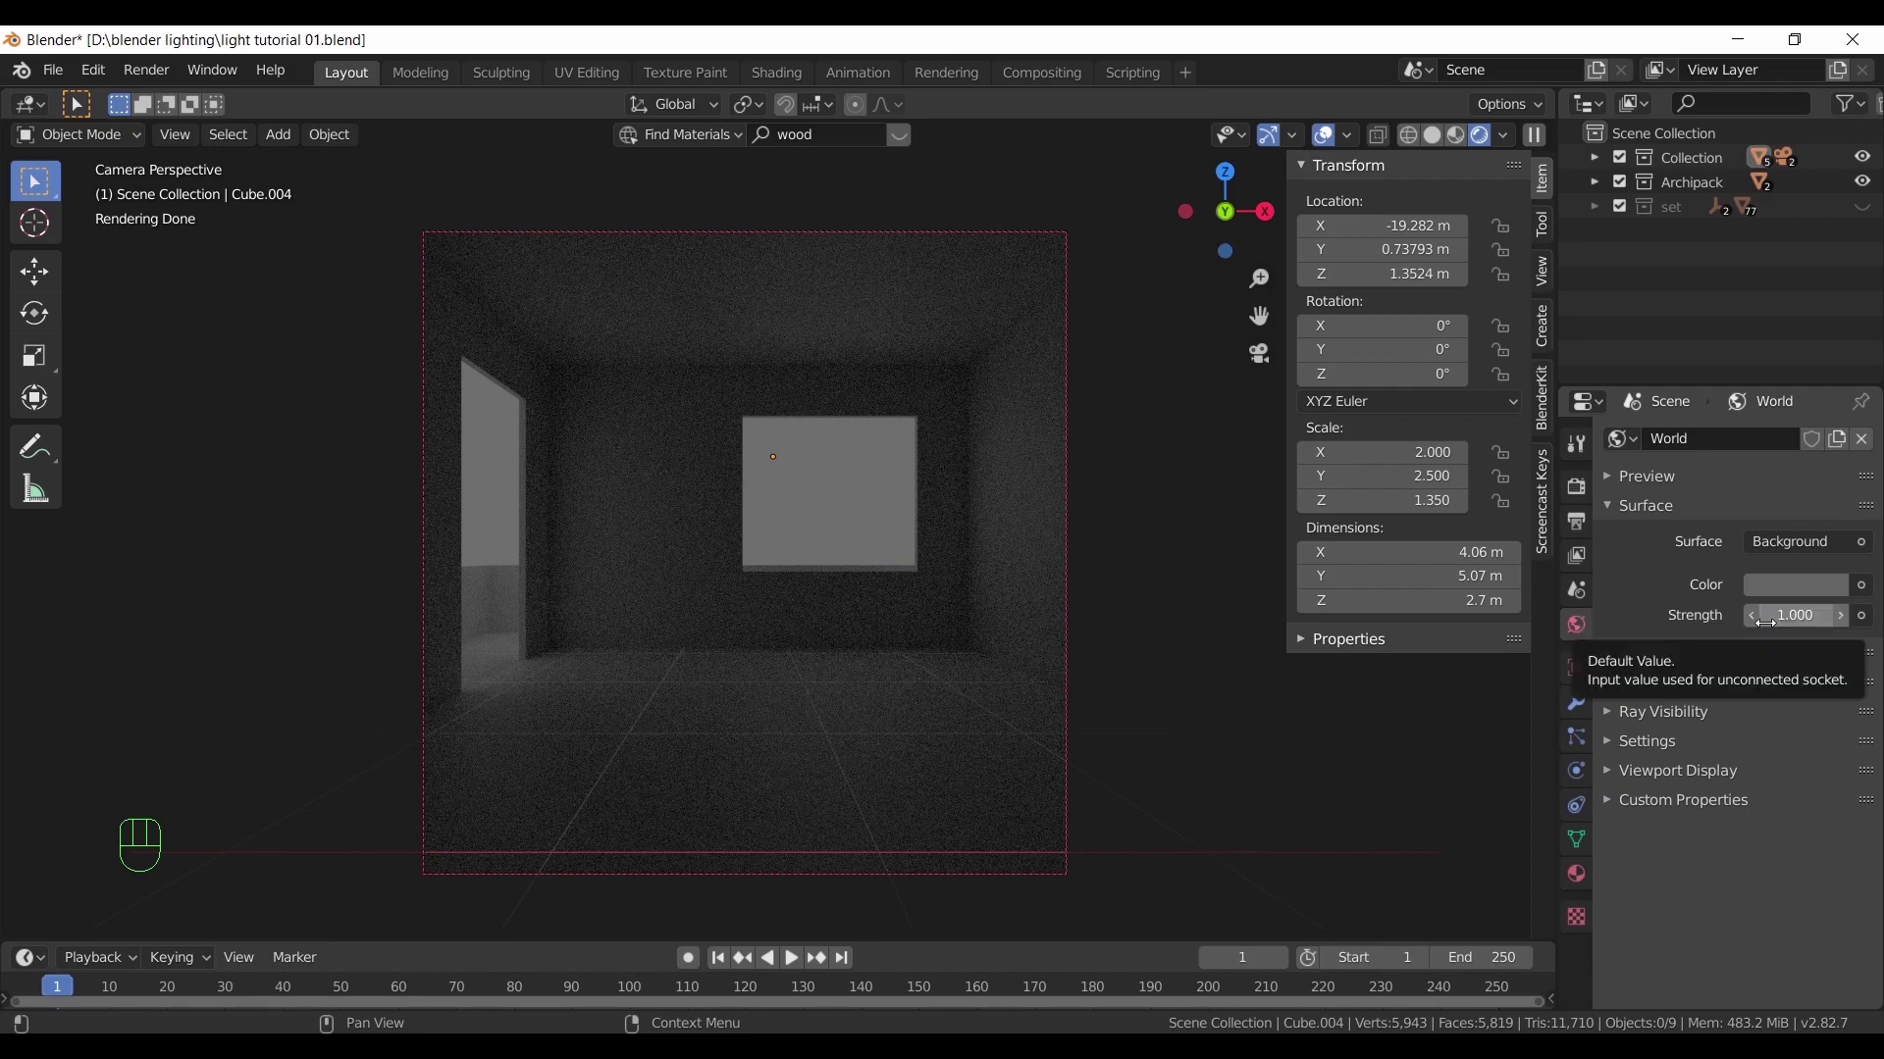
pyautogui.click(1765, 589)
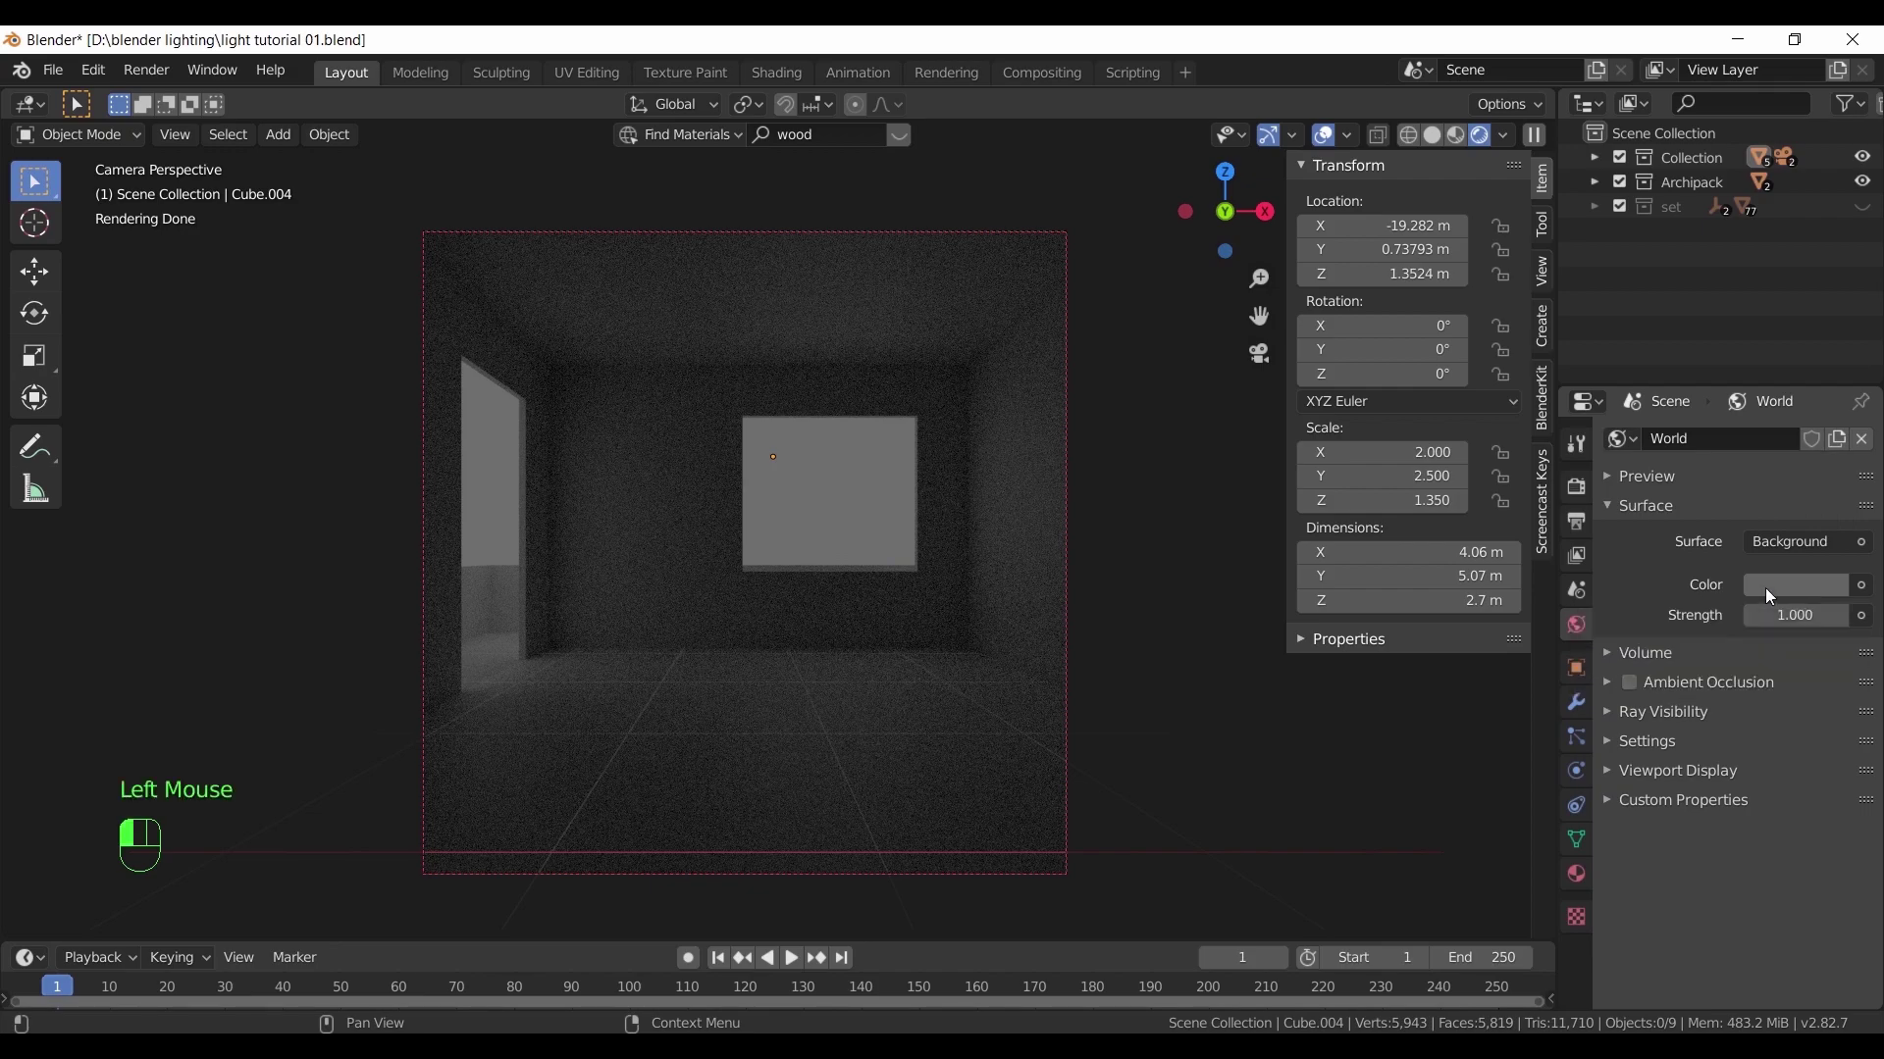
pyautogui.moveTo(1831, 354); pyautogui.dragTo(1830, 289)
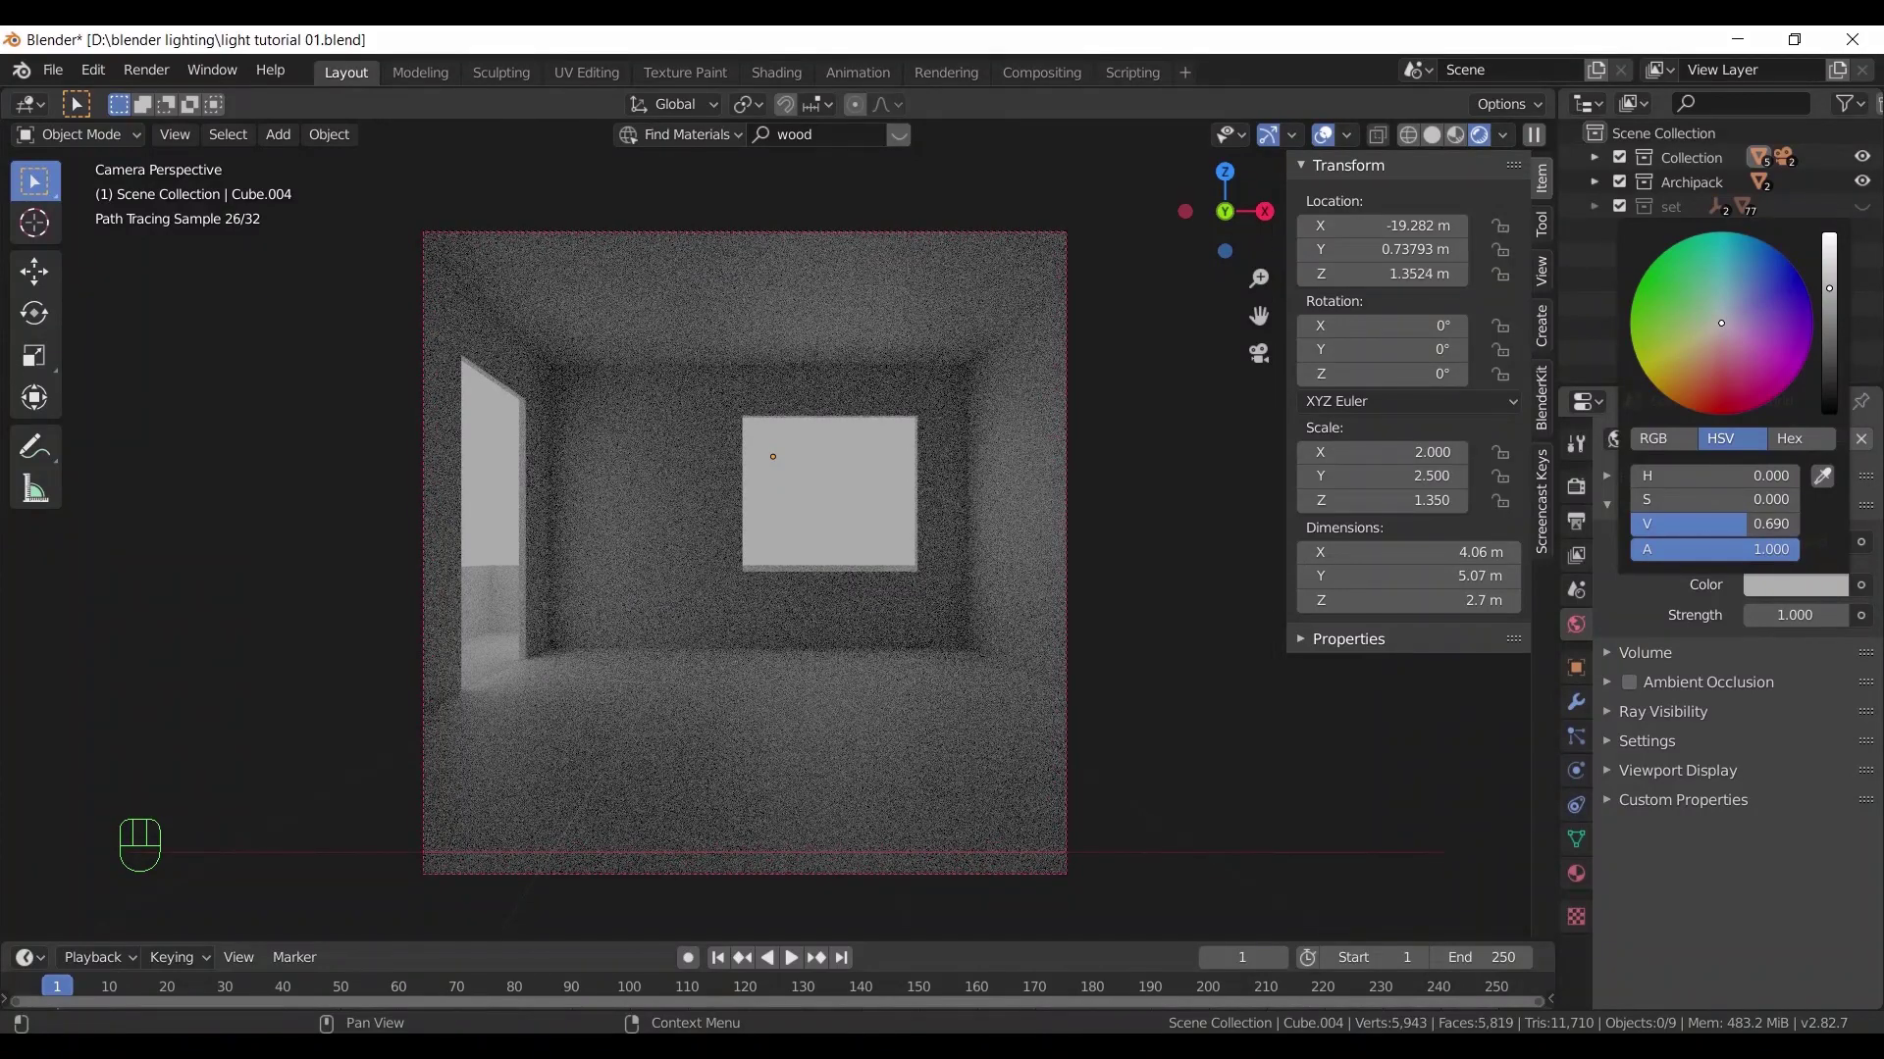
pyautogui.click(1778, 615)
pyautogui.write('2')
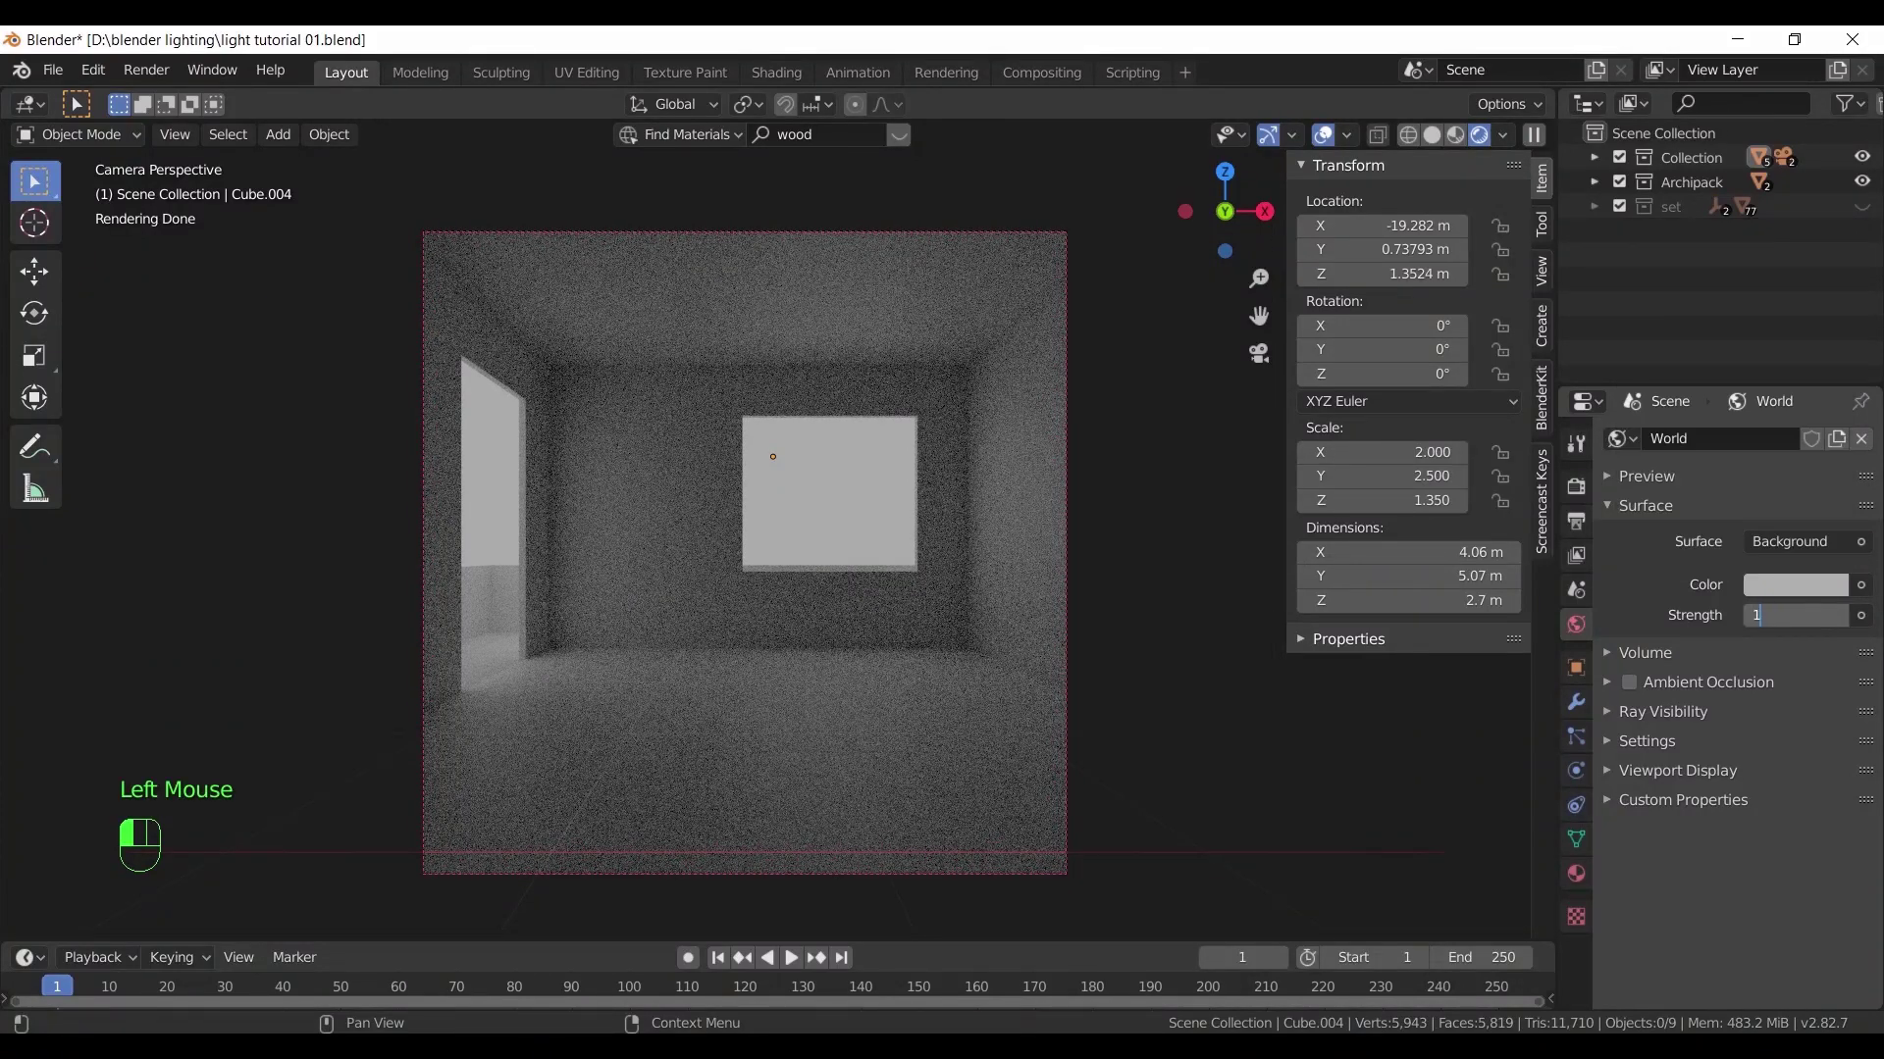
pyautogui.press('Return')
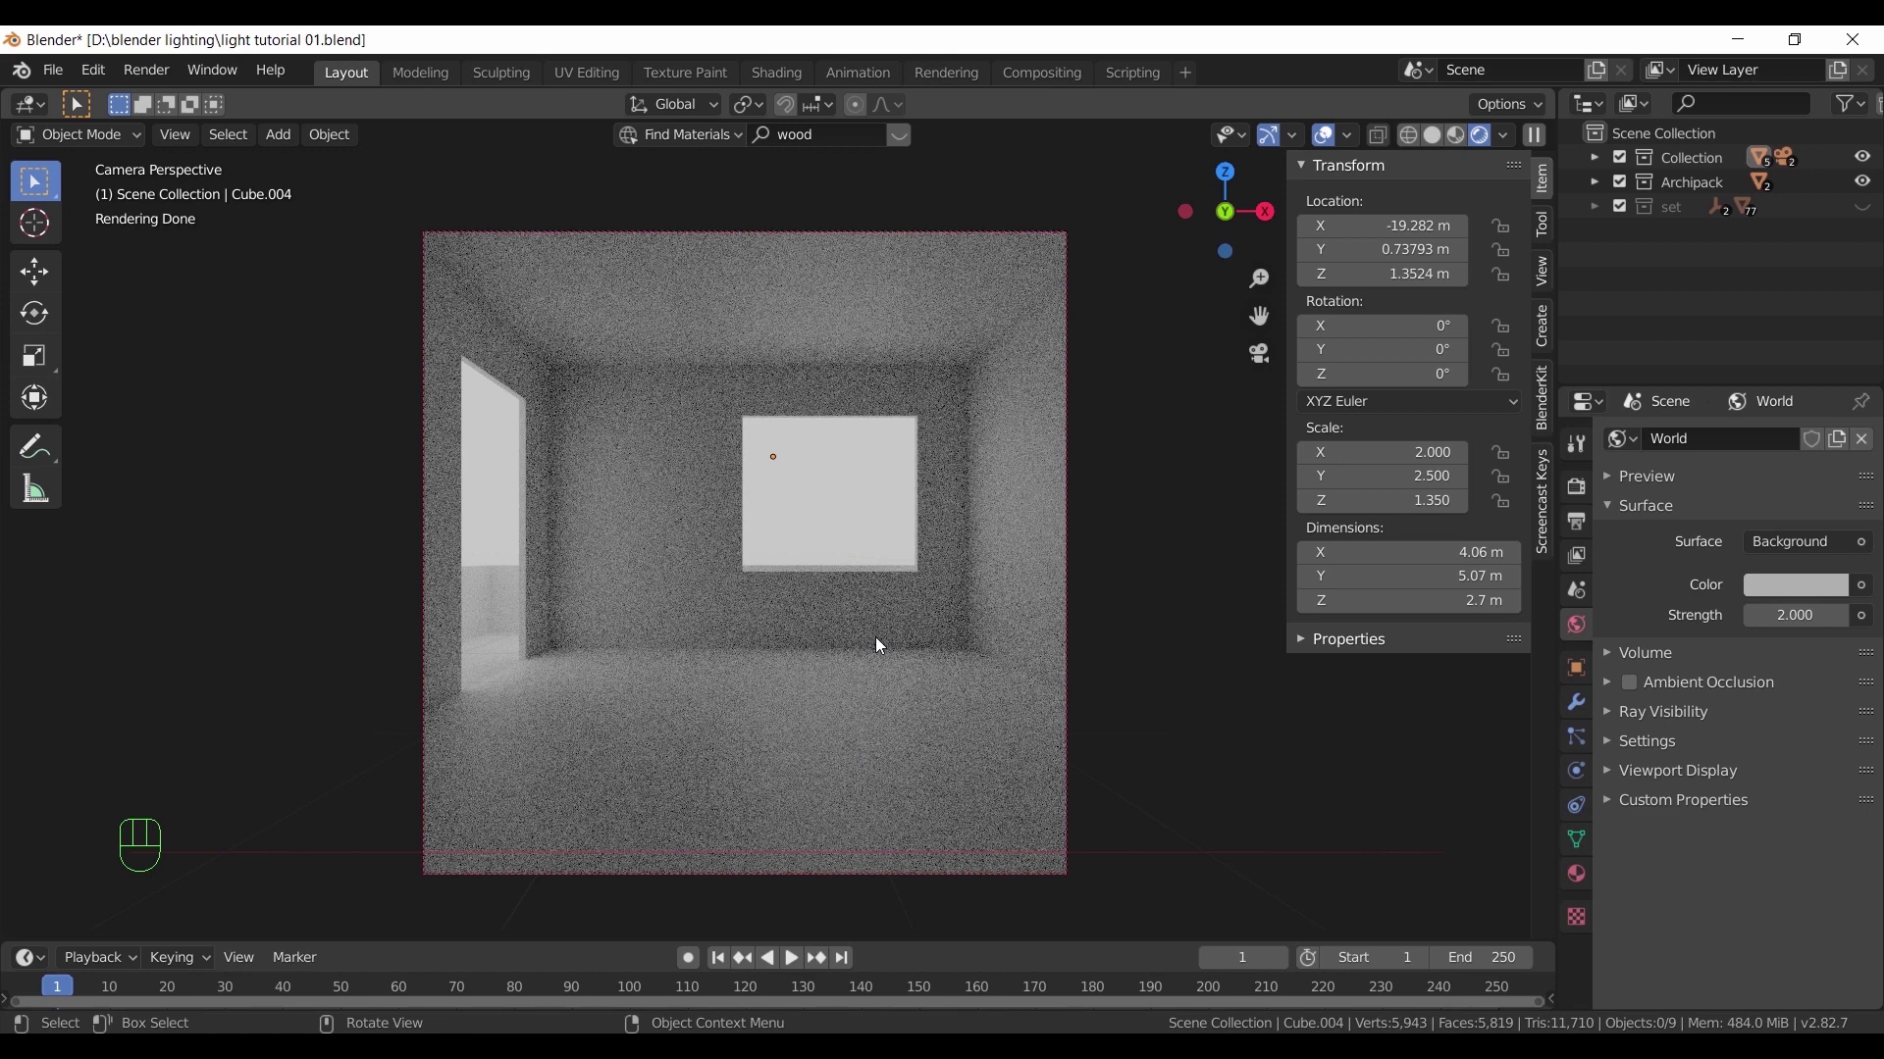
# Tint the World colour pale blue, then return the viewport to solid shading
pyautogui.click(1771, 588)
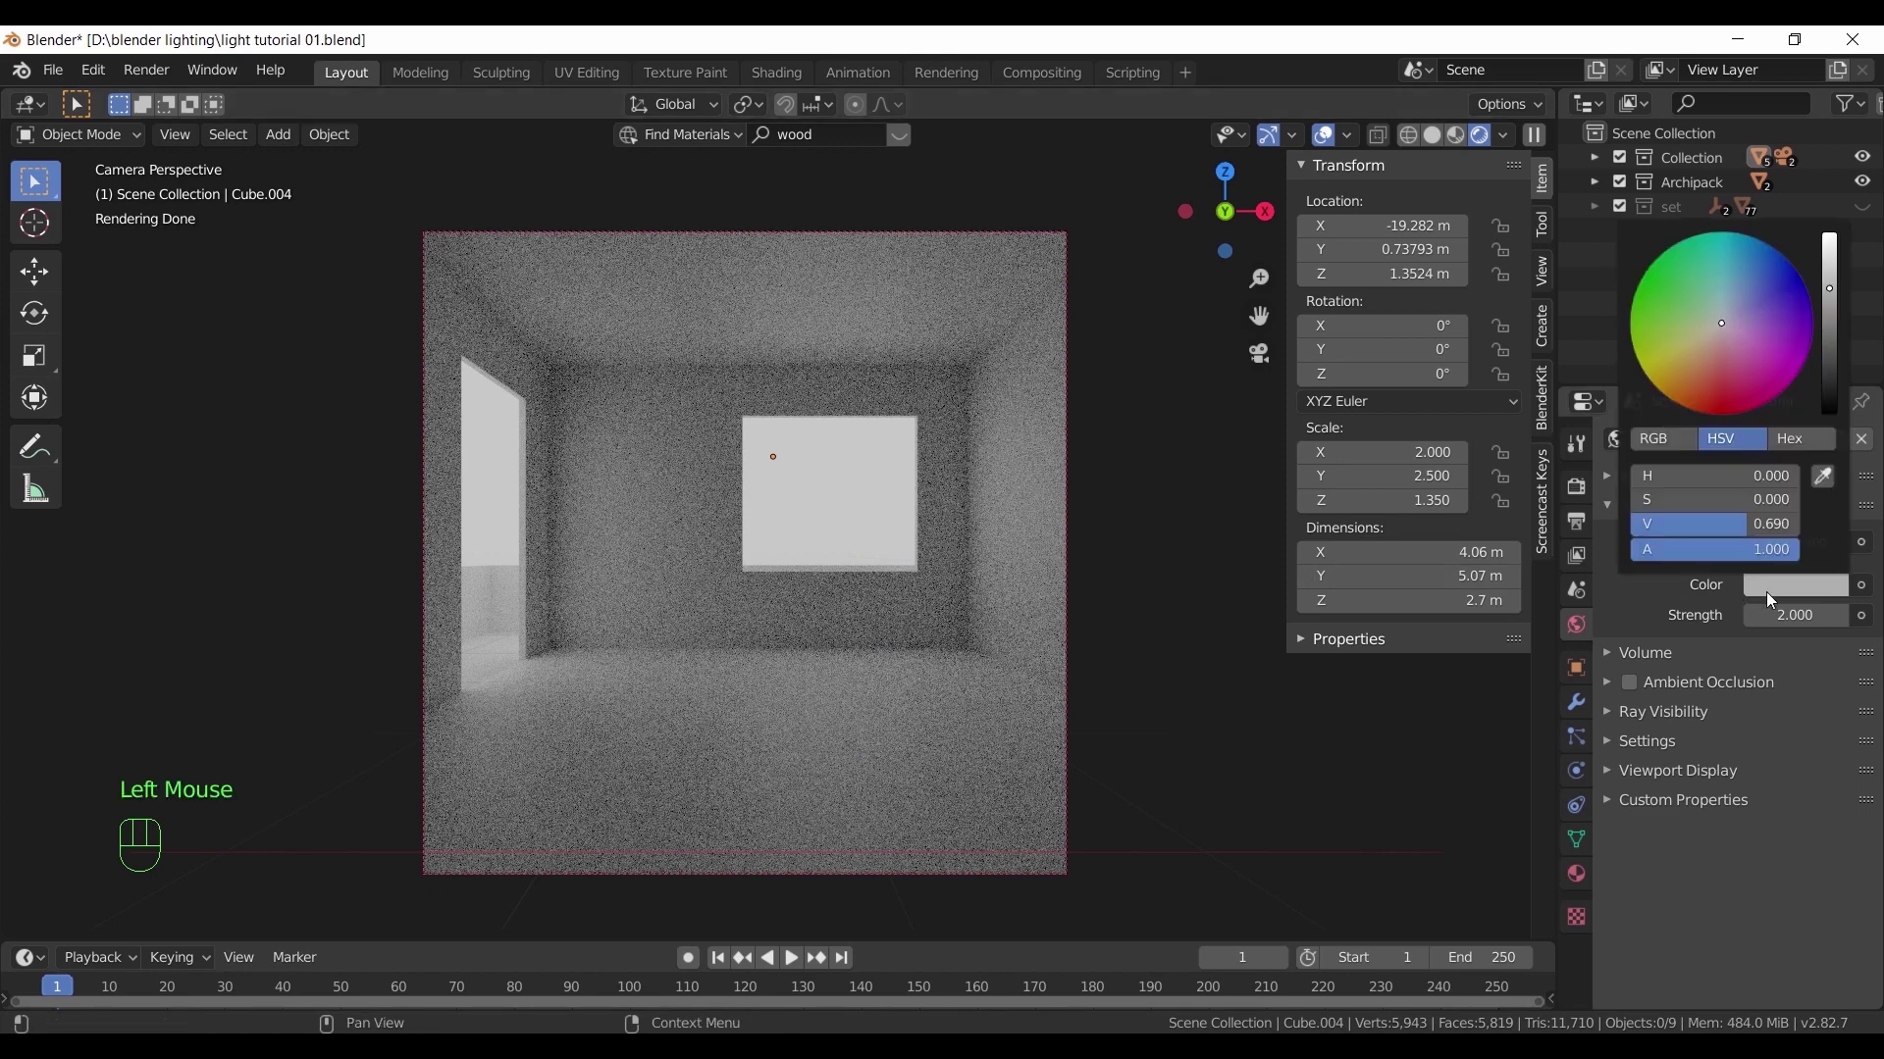
pyautogui.click(1725, 315)
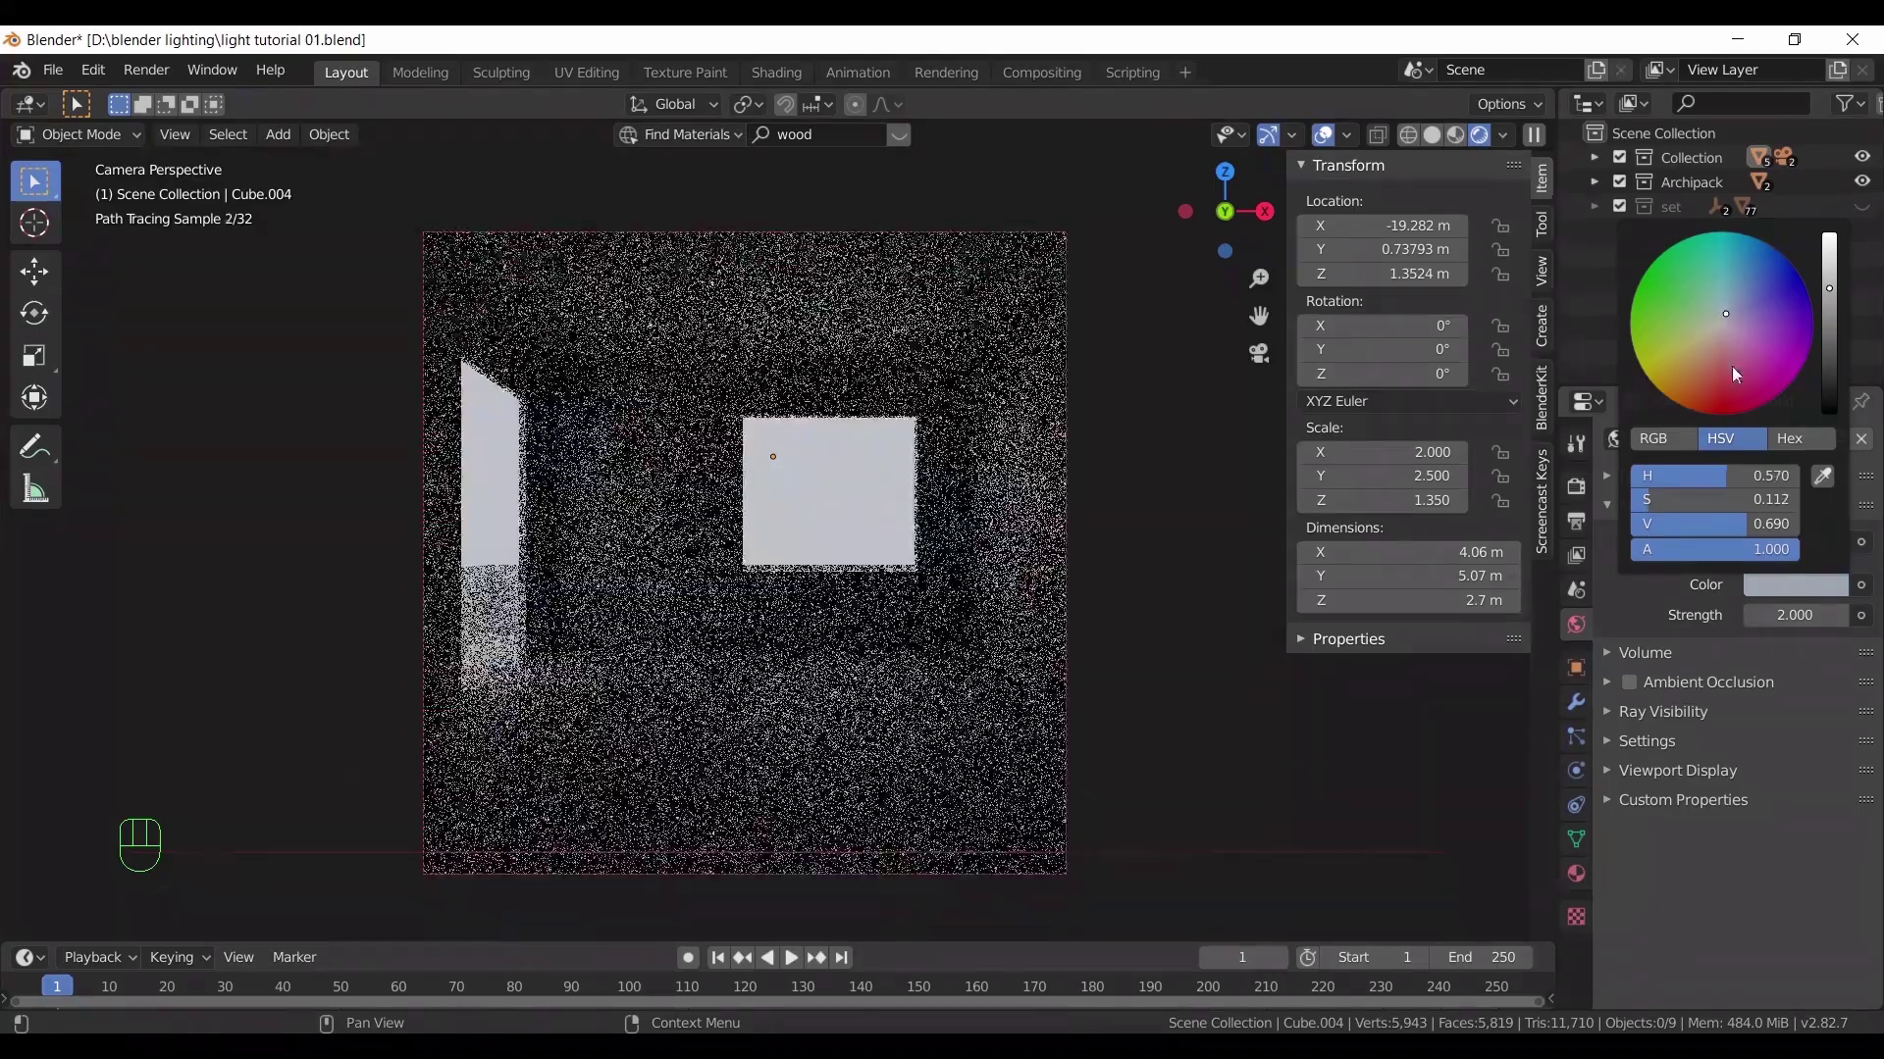
pyautogui.scroll(4, 1733, 367)
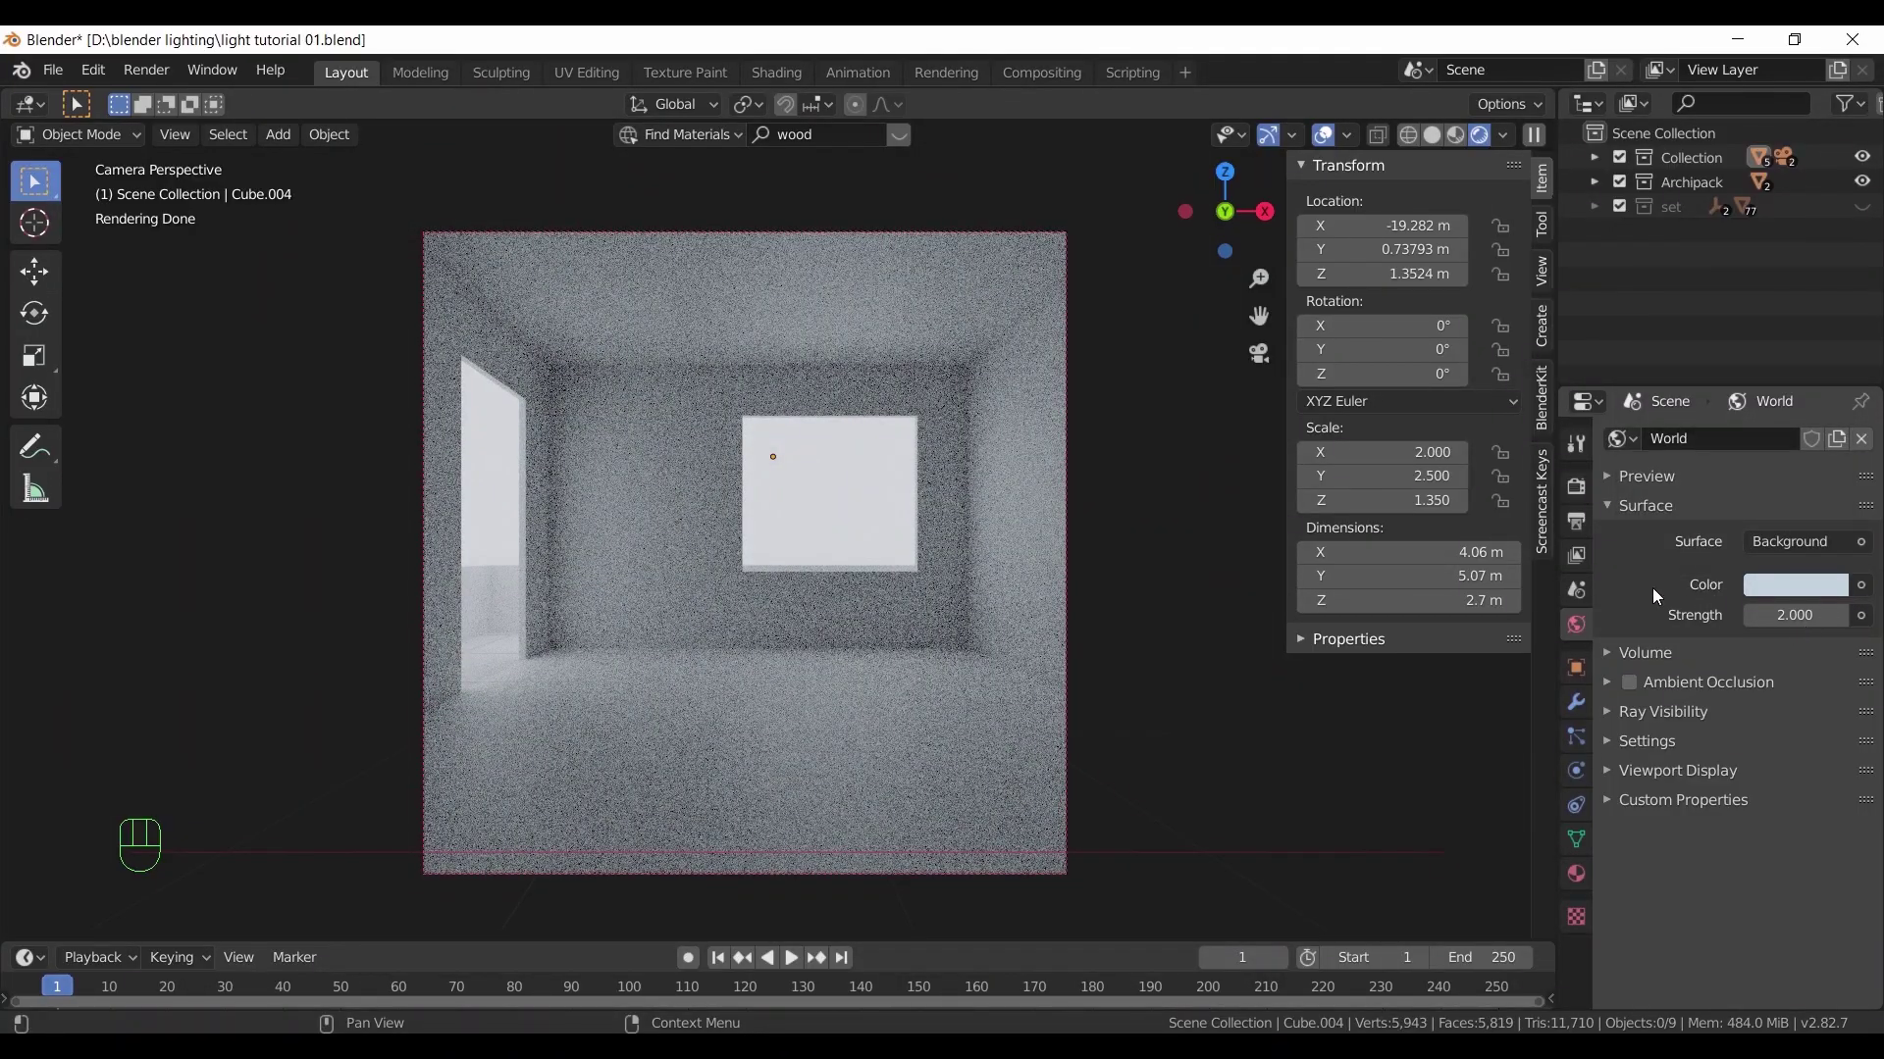
pyautogui.click(1439, 132)
# From top view, add a Sun light at a 3D cursor placed up and left of the room
pyautogui.moveTo(681, 481)
pyautogui.mouseDown(button='middle')
pyautogui.moveTo(869, 561)
pyautogui.moveTo(760, 674)
pyautogui.moveTo(828, 532)
pyautogui.mouseUp(button='middle')
pyautogui.scroll(-12, 869, 562)
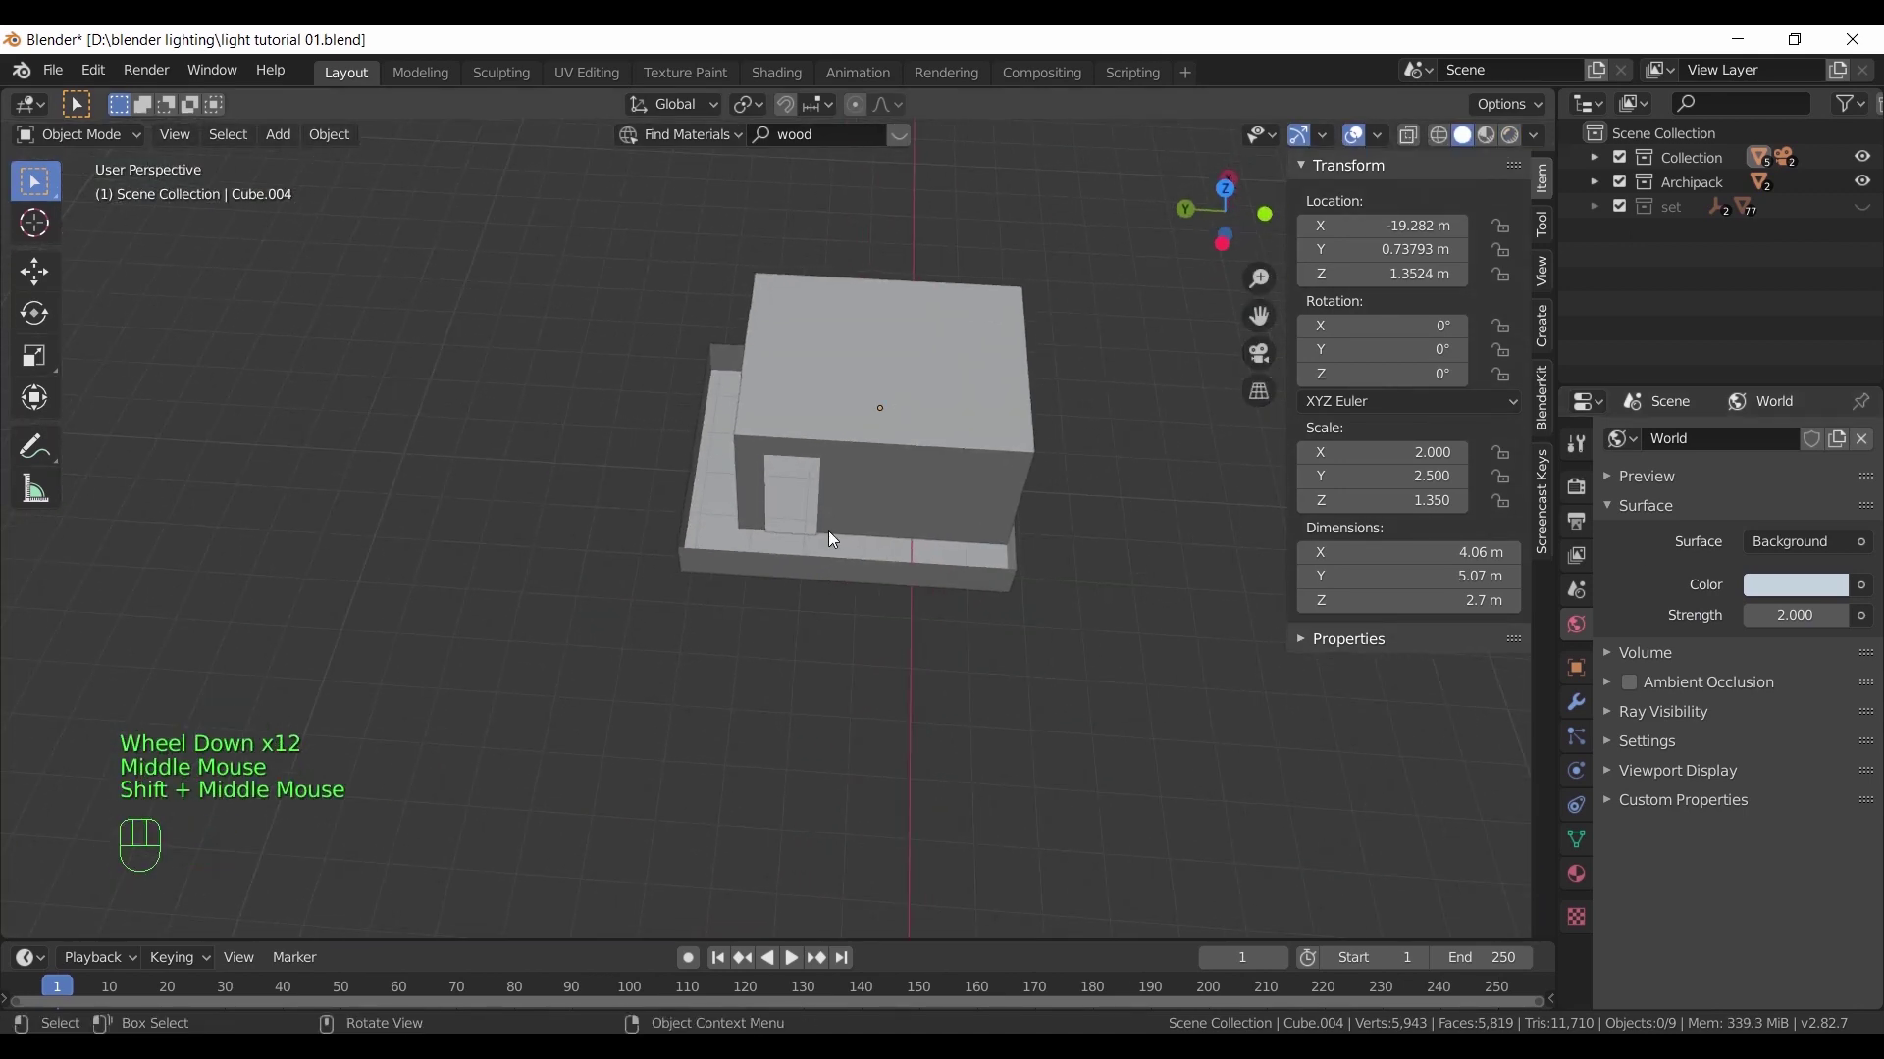
pyautogui.press('KP_7')
pyautogui.click(47, 236)
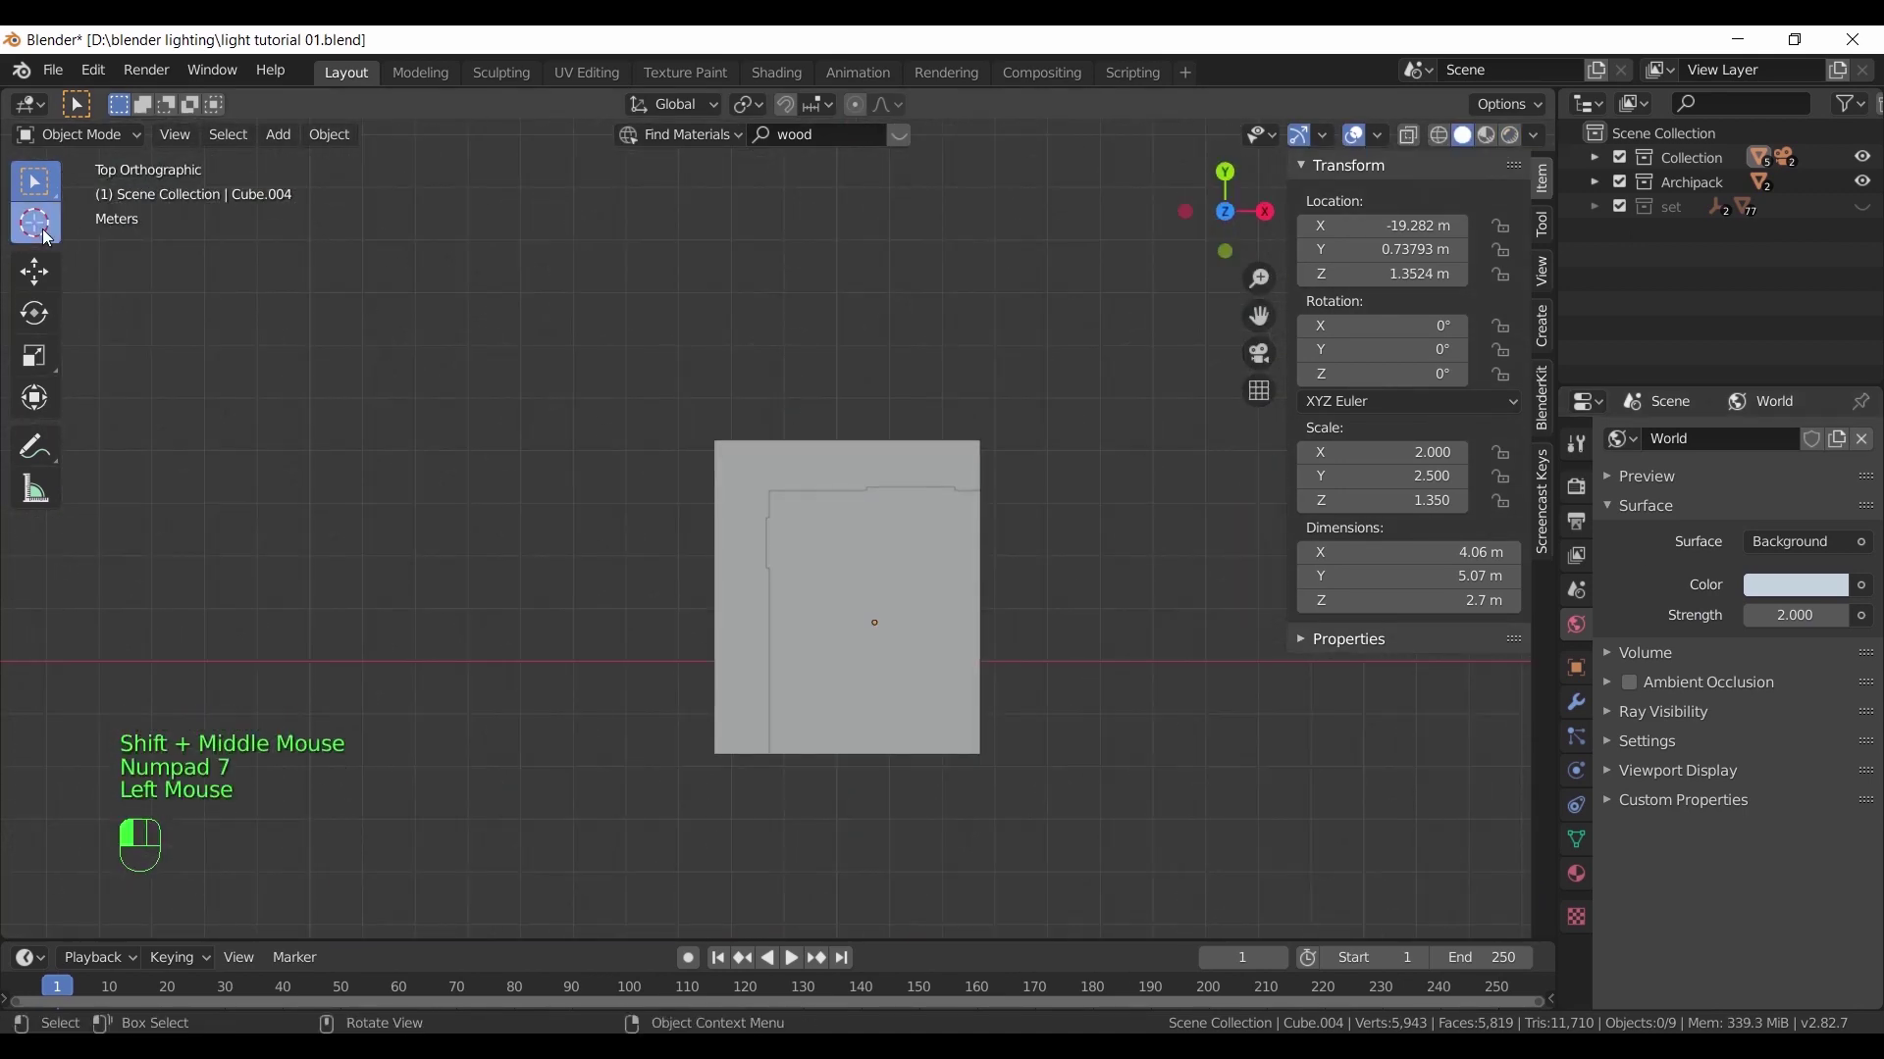
pyautogui.click(524, 293)
pyautogui.click(279, 134)
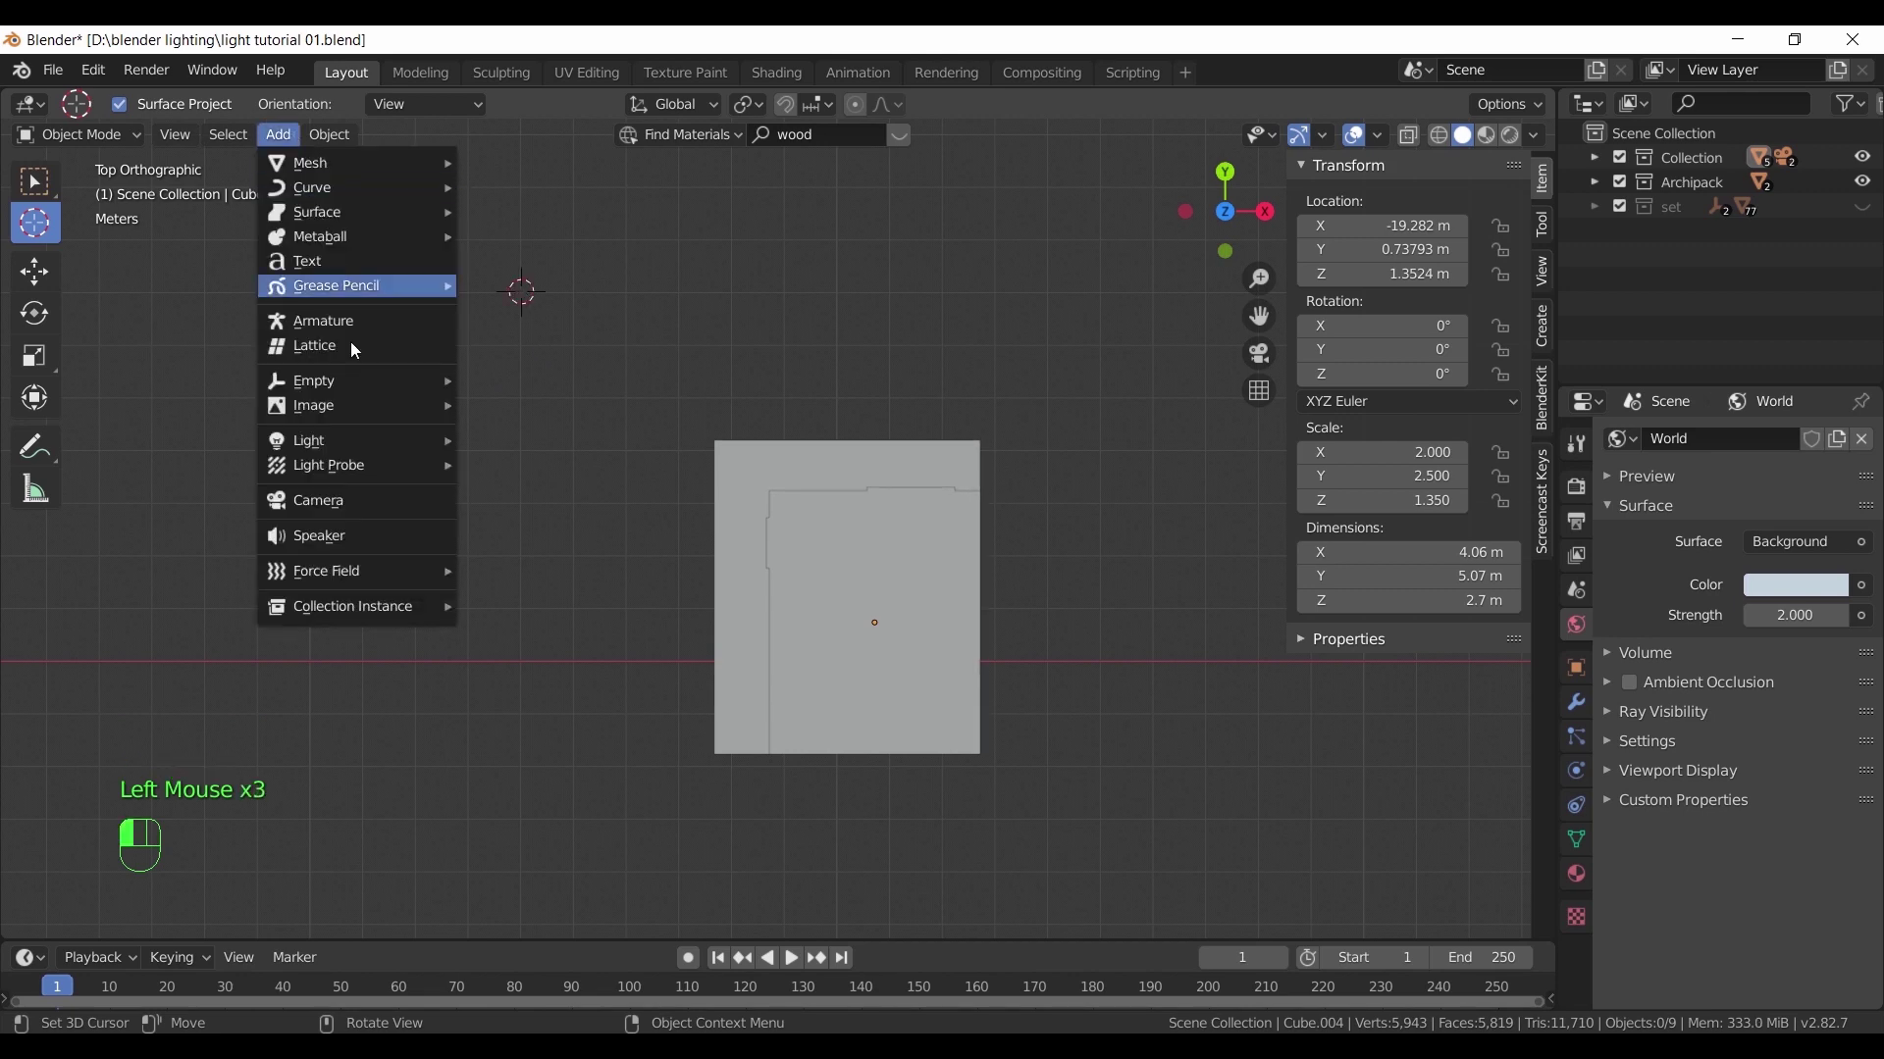
pyautogui.moveTo(365, 440)
pyautogui.click(520, 467)
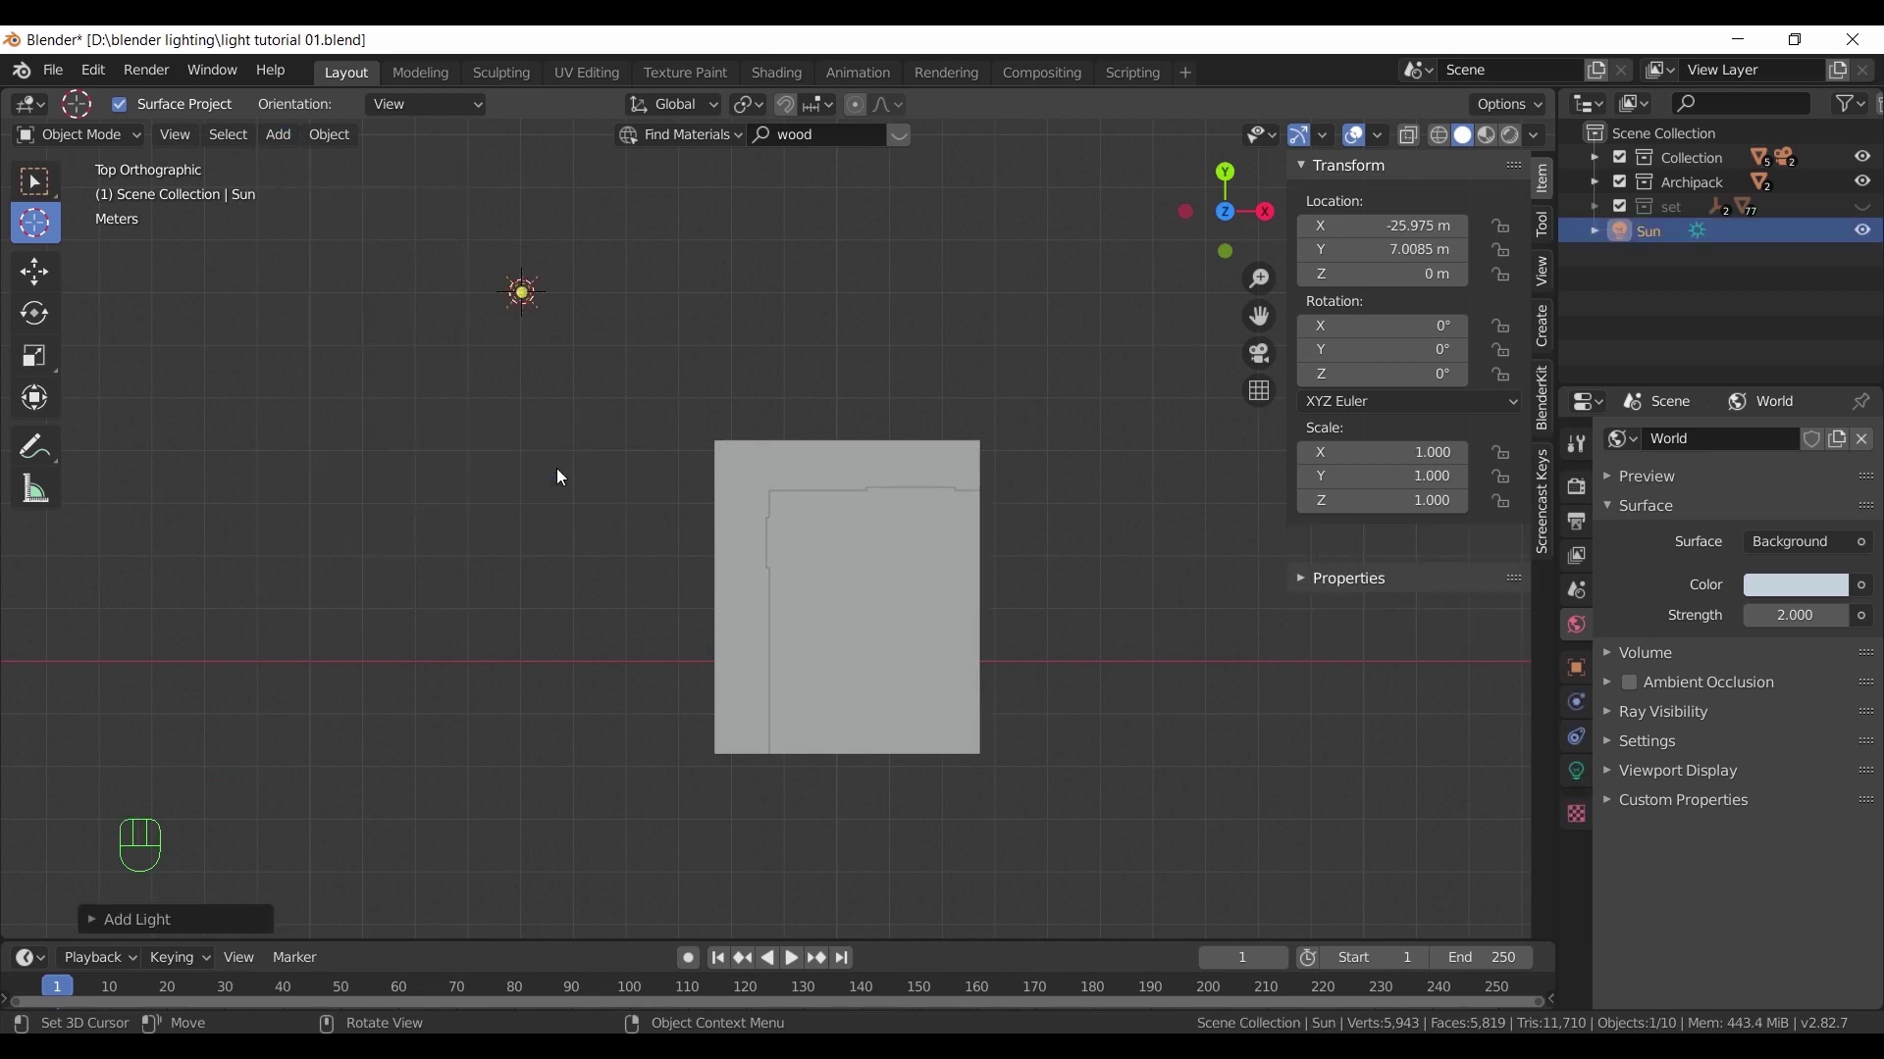
# Raise the Sun to about 6.2 m, tilt it downward and turn it to aim at the room
pyautogui.press('KP_1')
pyautogui.press('g')
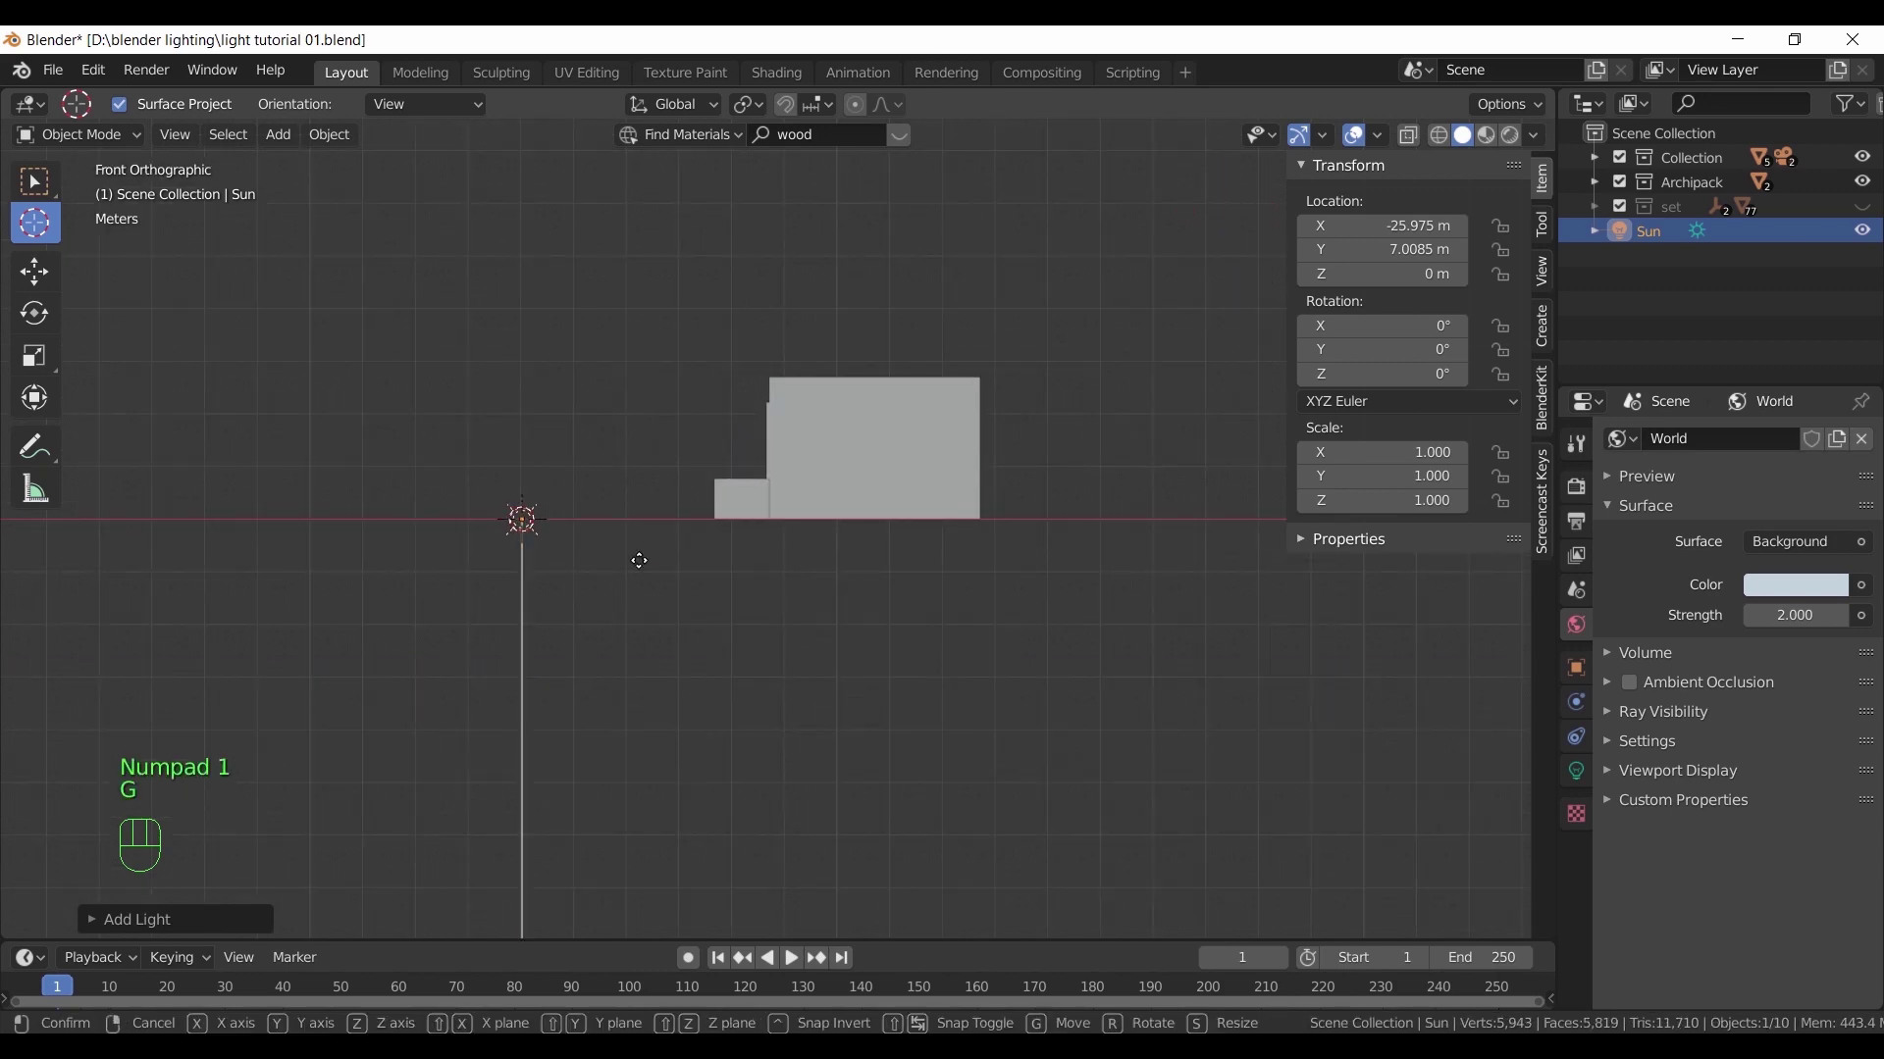
pyautogui.press('z')
pyautogui.click(621, 237)
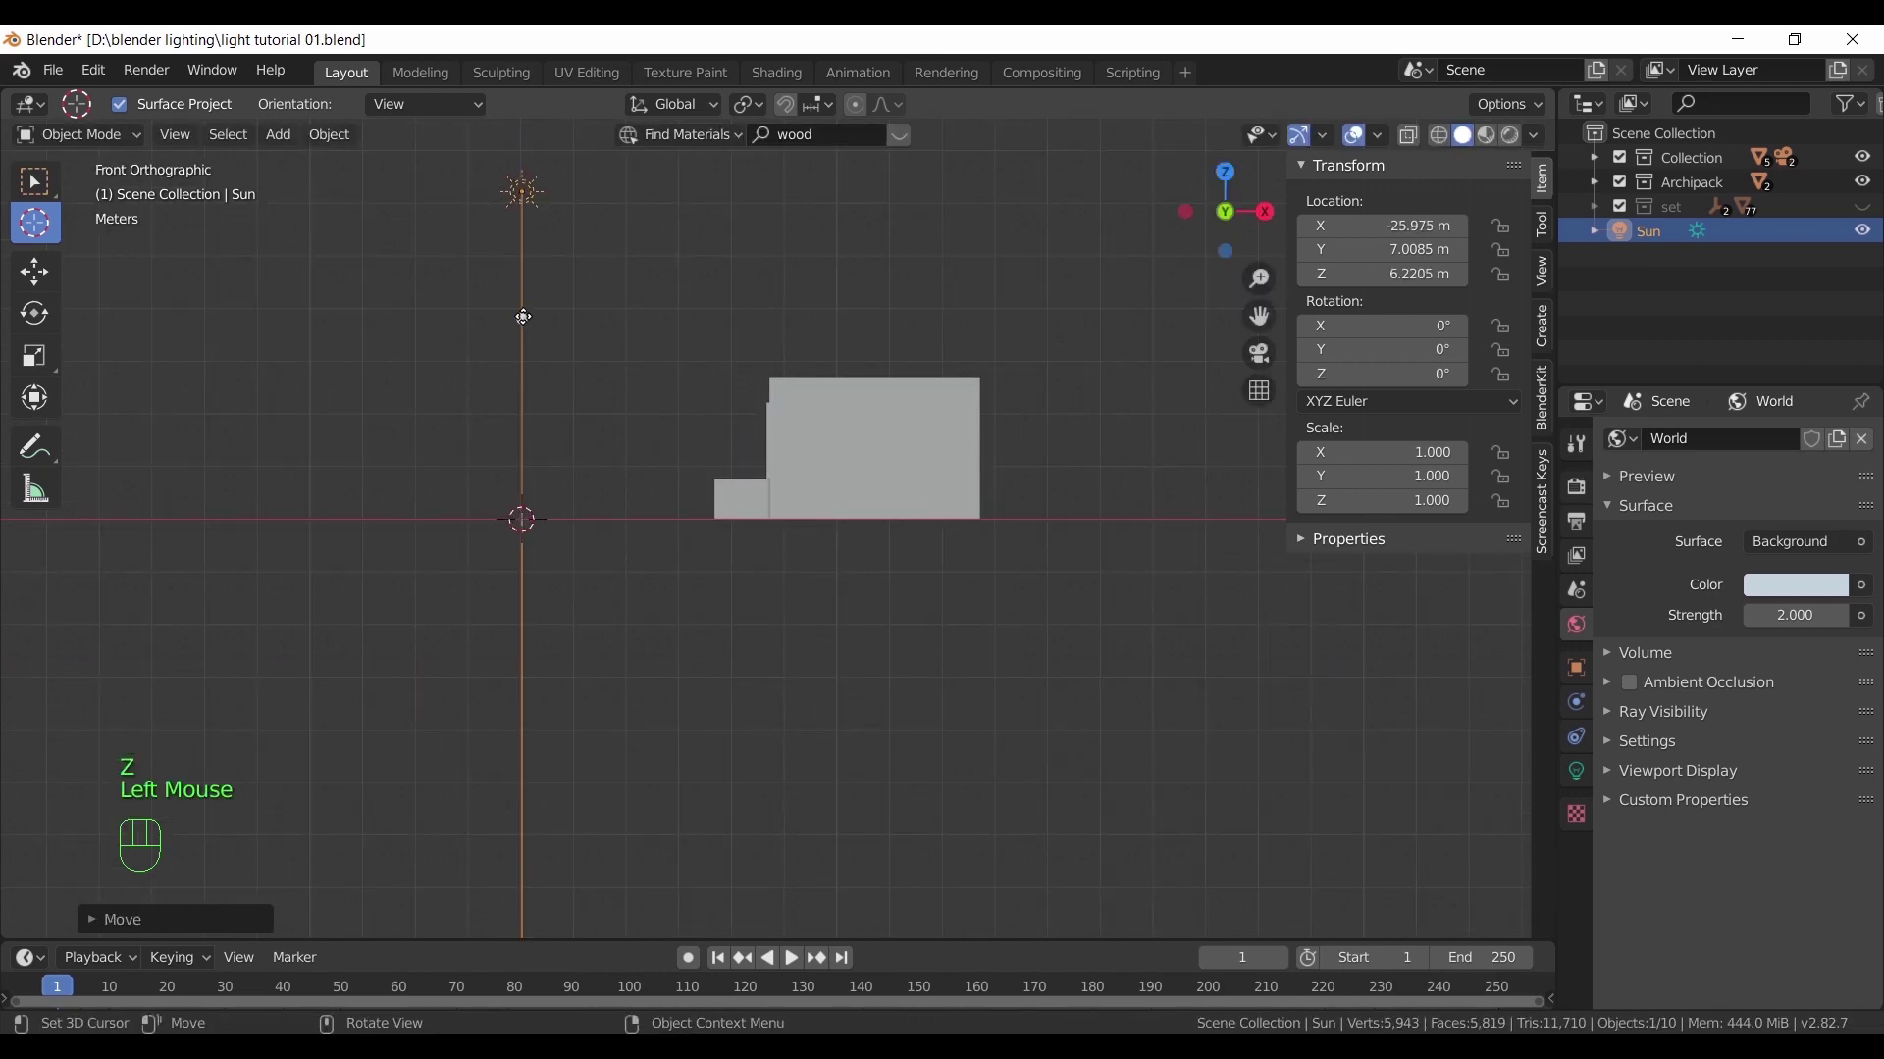
pyautogui.moveTo(522, 316); pyautogui.dragTo(638, 333)
pyautogui.middleClick(862, 661)
pyautogui.press('KP_7')
pyautogui.press('r')
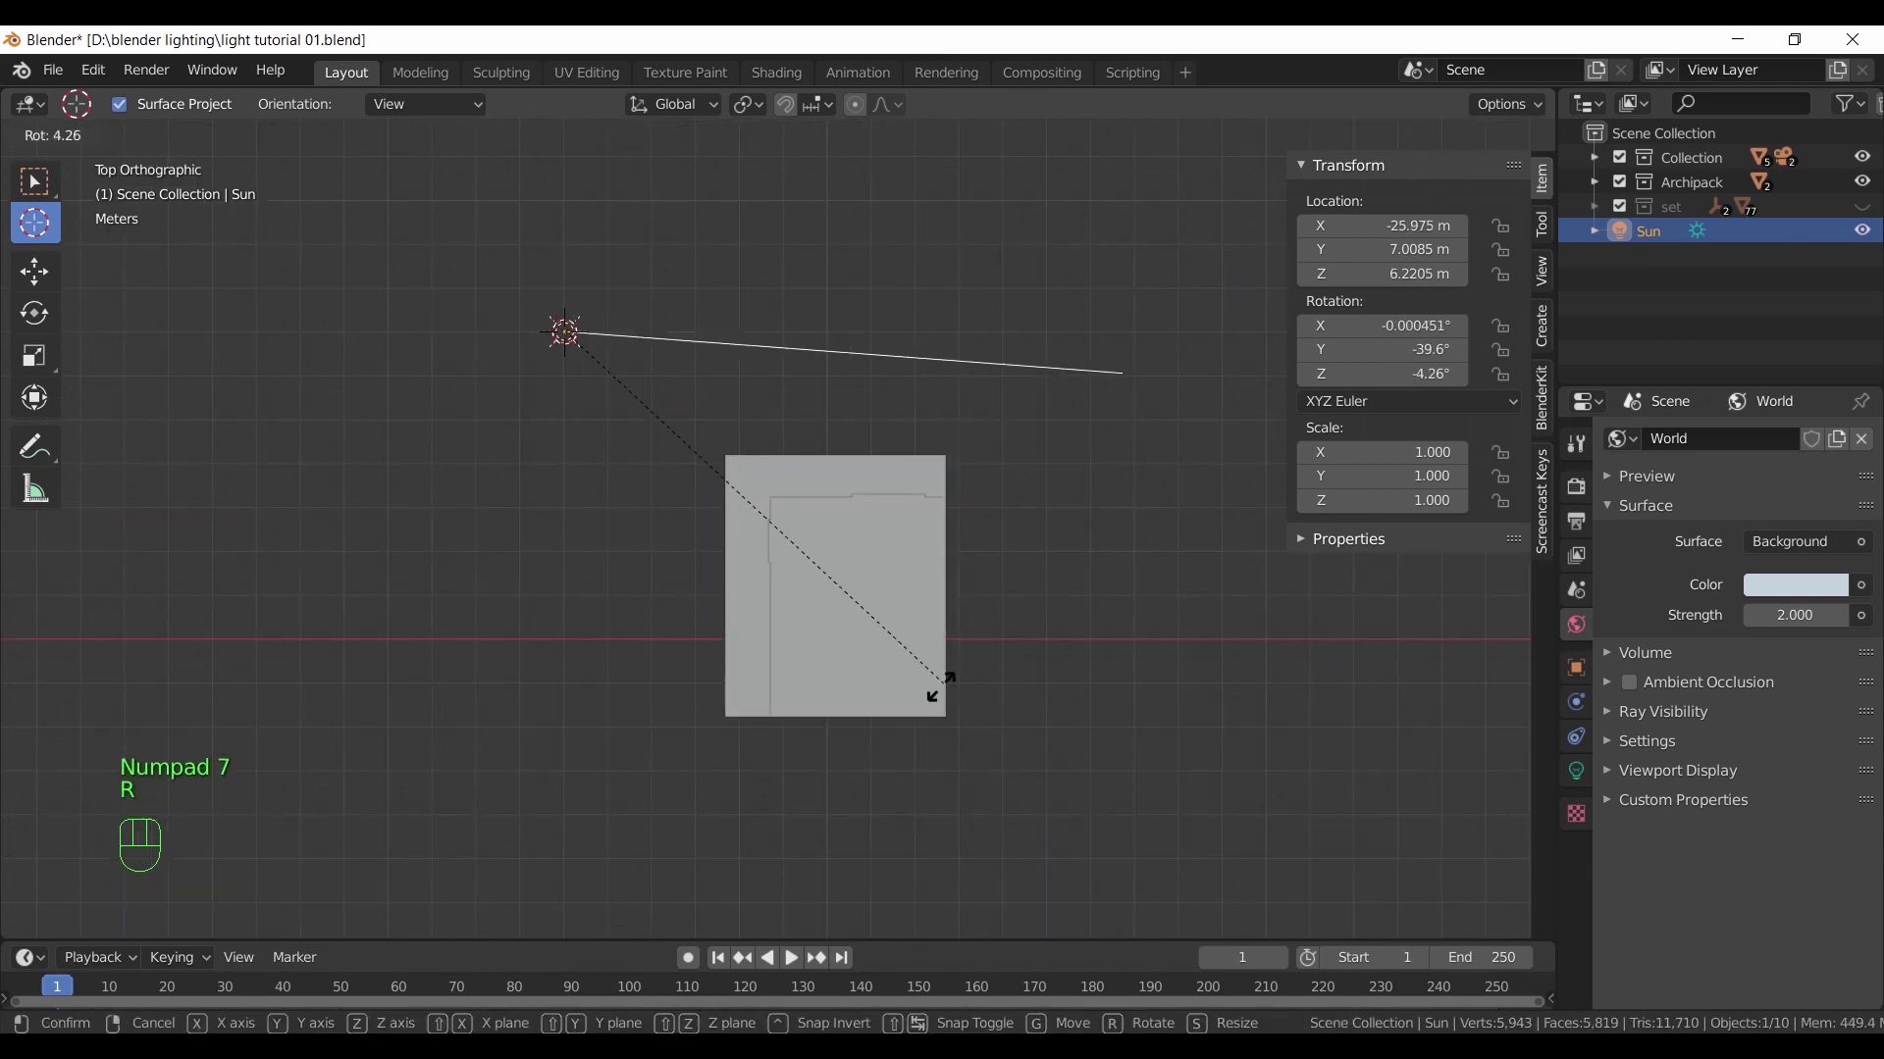
pyautogui.click(687, 851)
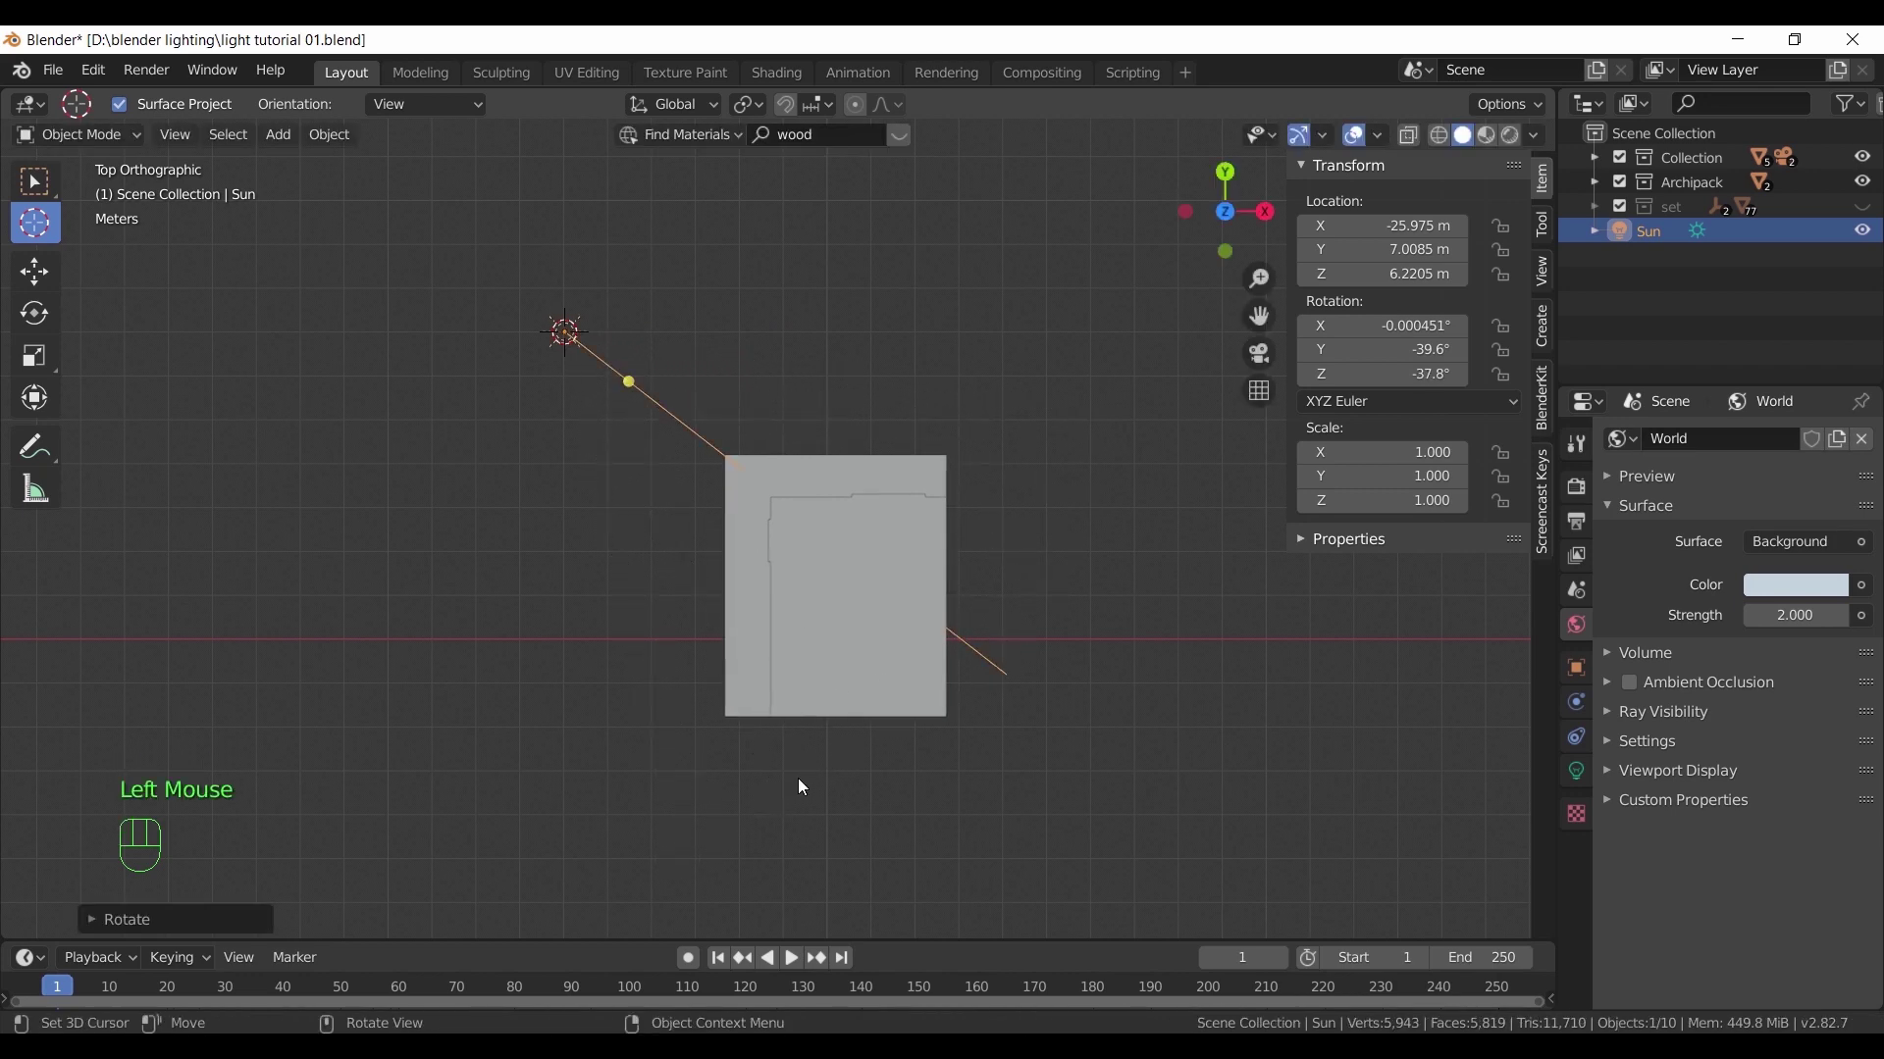
# Shift the Sun sideways at constant height, then raise it to 8.149 m
pyautogui.moveTo(799, 782); pyautogui.dragTo(970, 657, button='middle')
pyautogui.press('g')
pyautogui.hotkey('shift', 'z')
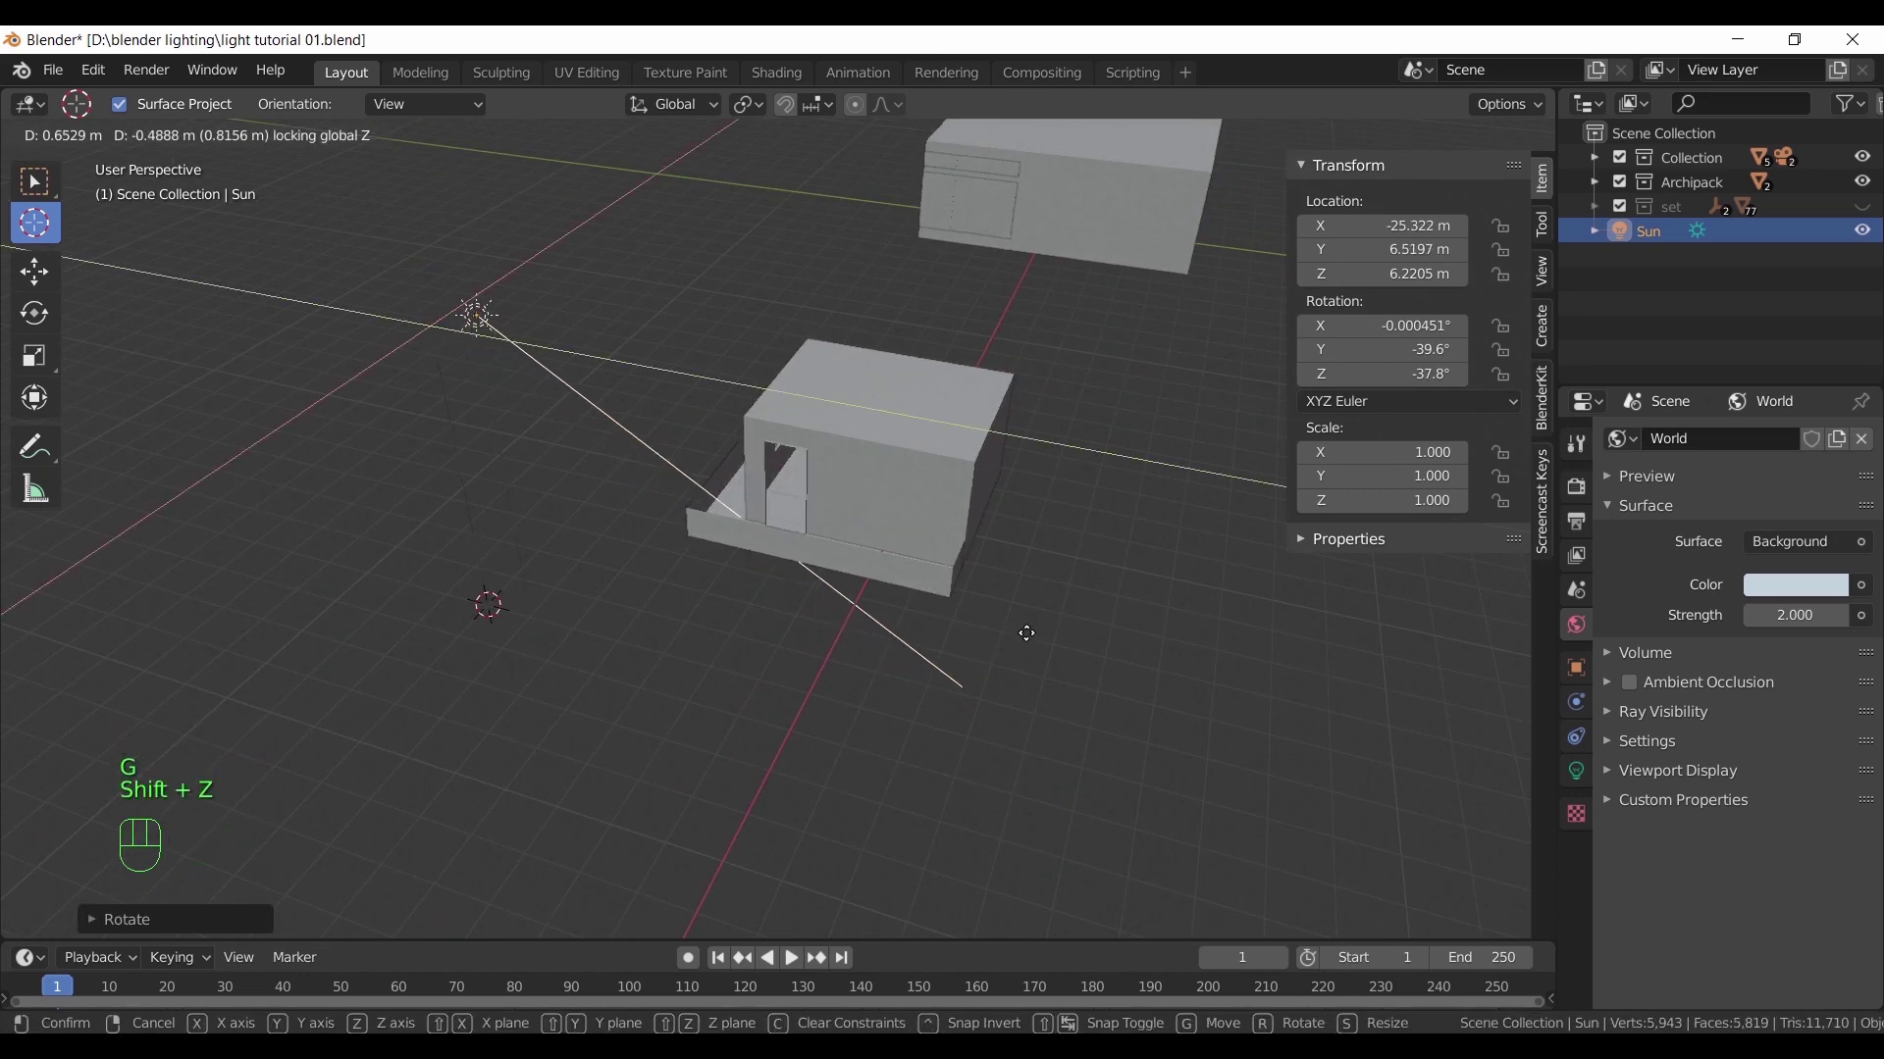
pyautogui.click(986, 690)
pyautogui.press('g')
pyautogui.press('z')
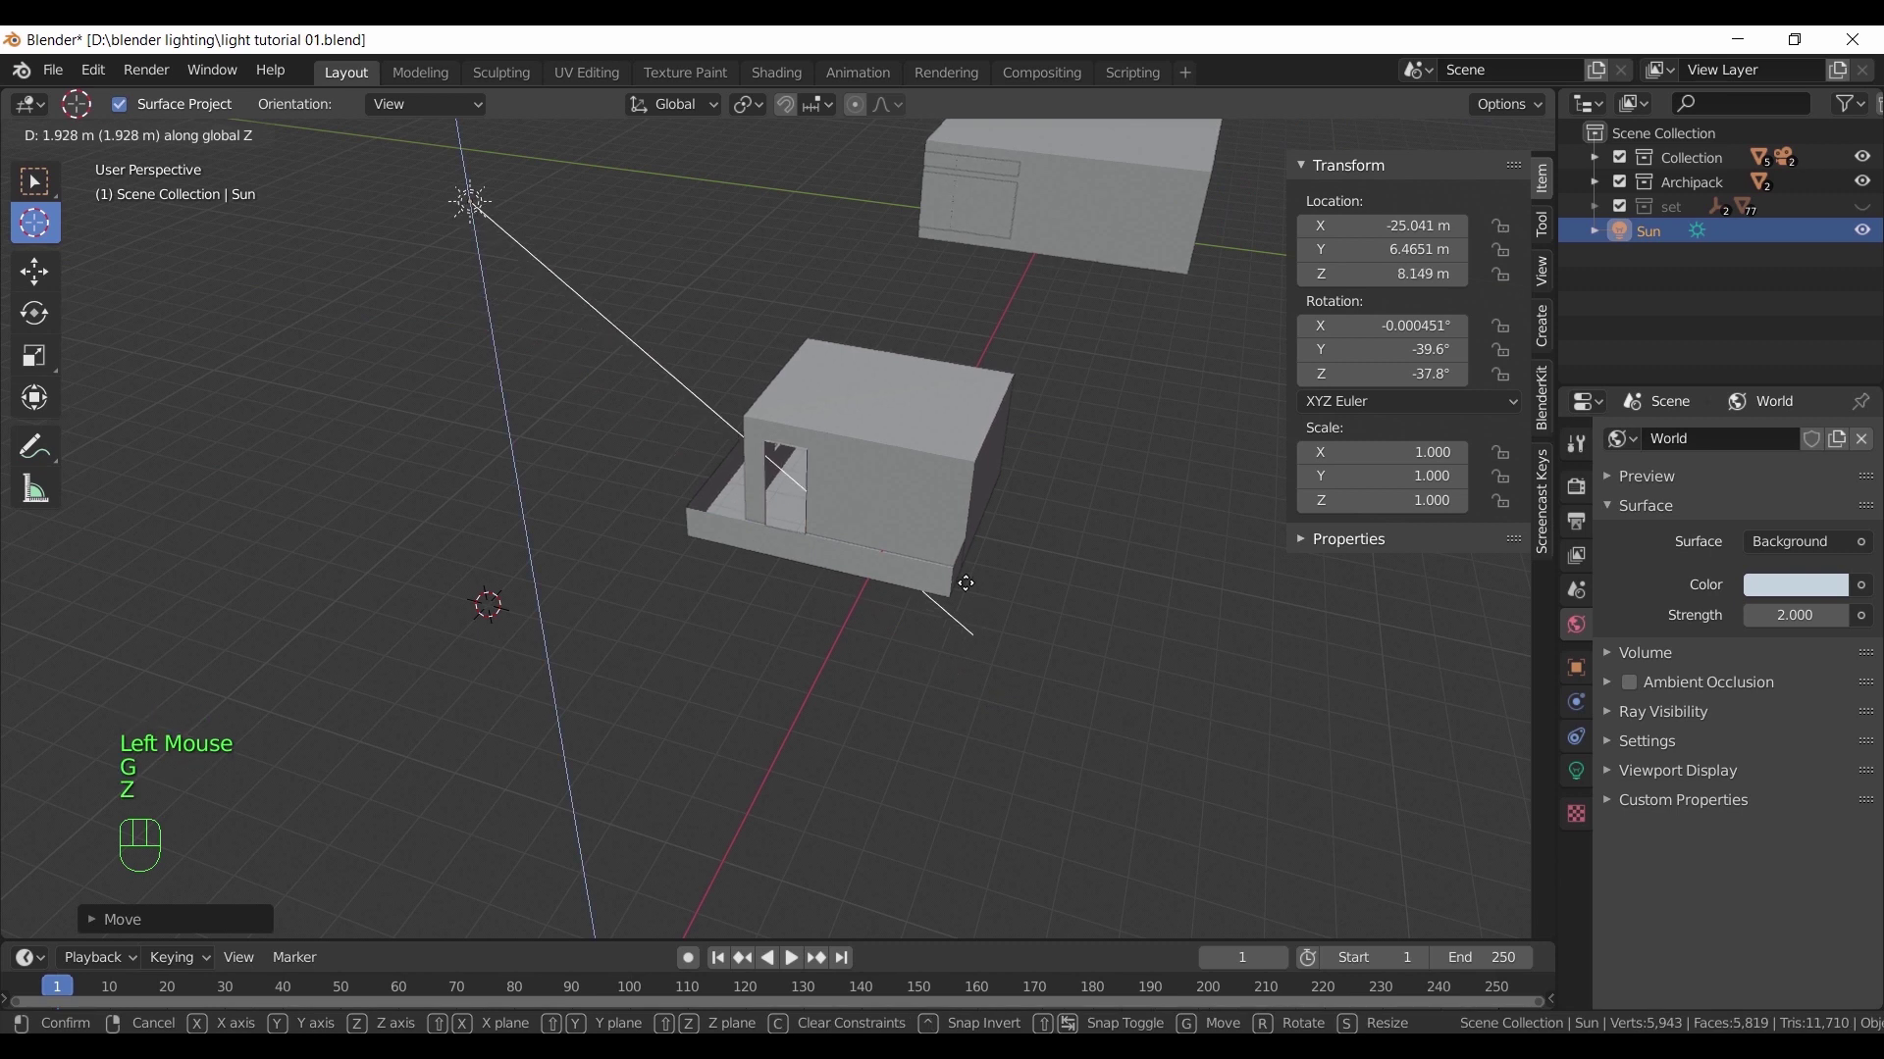
pyautogui.click(1026, 667)
# Preview the room through the camera in rendered mode and give the Sun a faint warm tint
pyautogui.click(1577, 772)
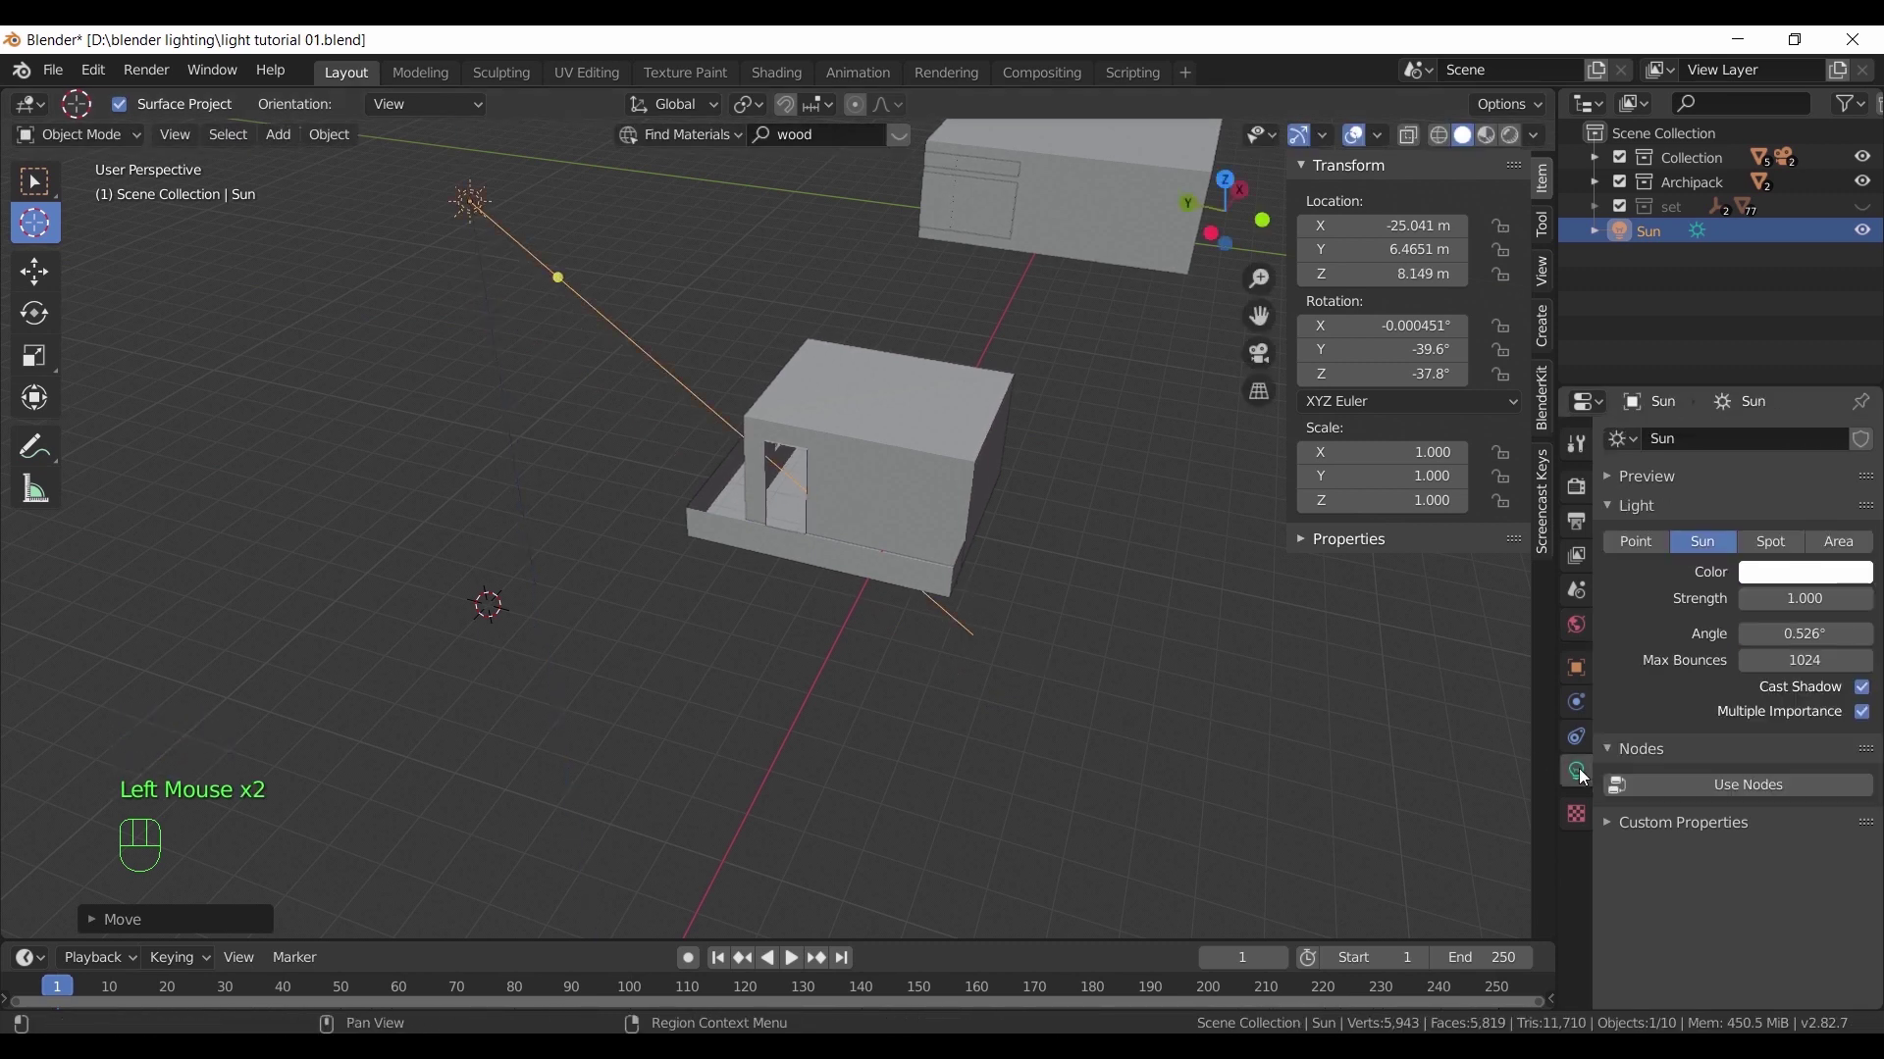
pyautogui.click(1818, 578)
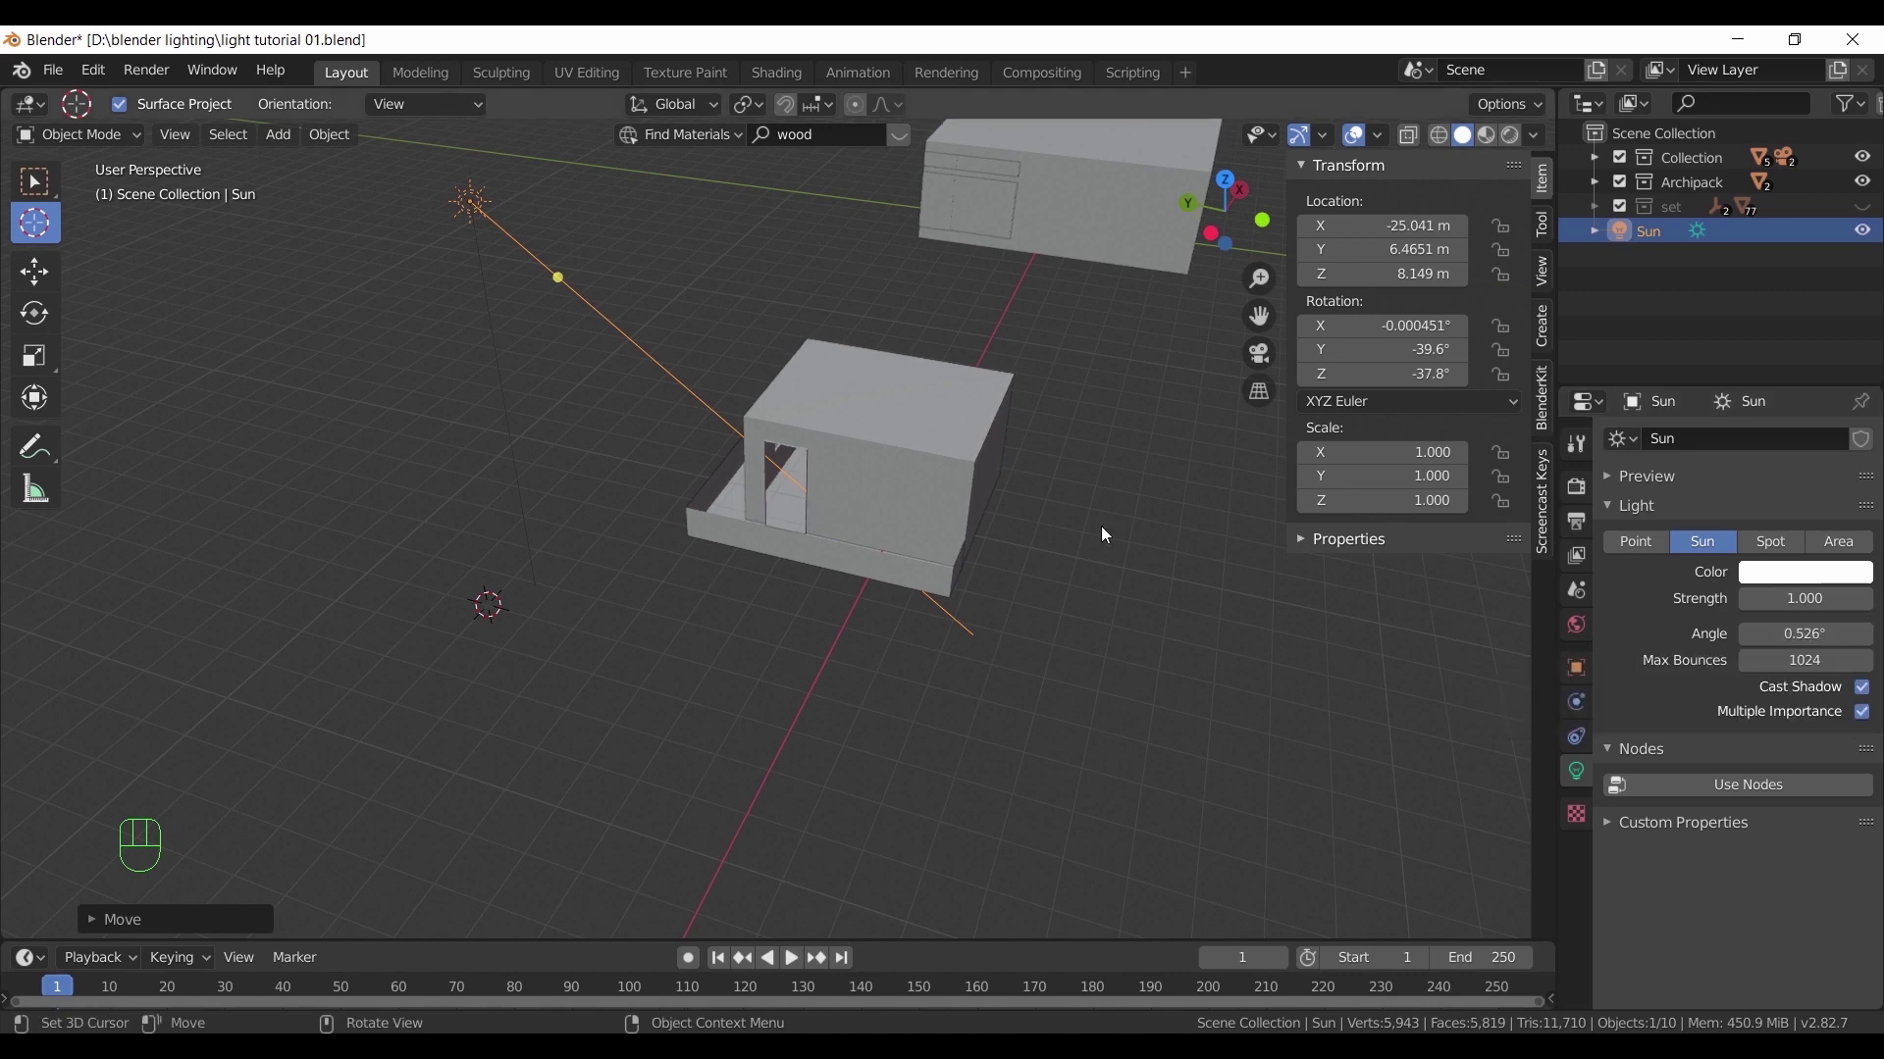
pyautogui.press('KP_0')
pyautogui.click(1507, 135)
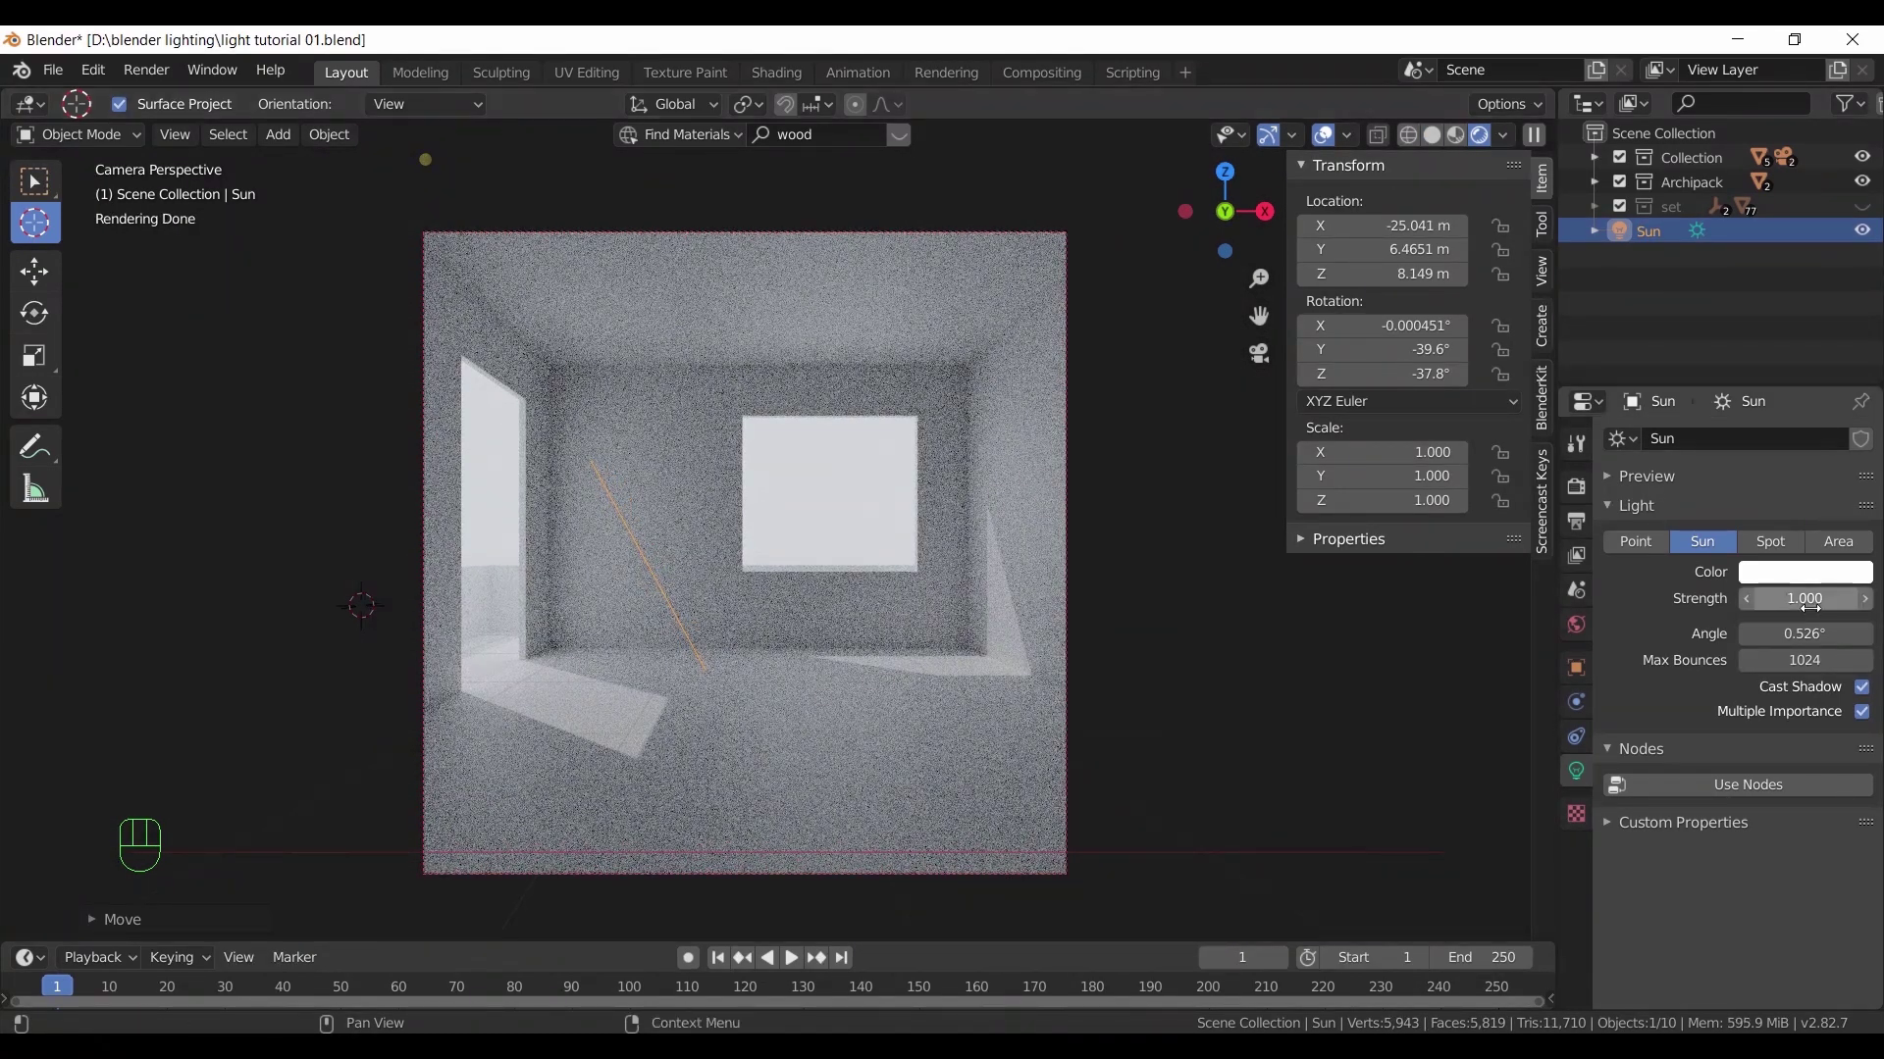
pyautogui.click(1814, 574)
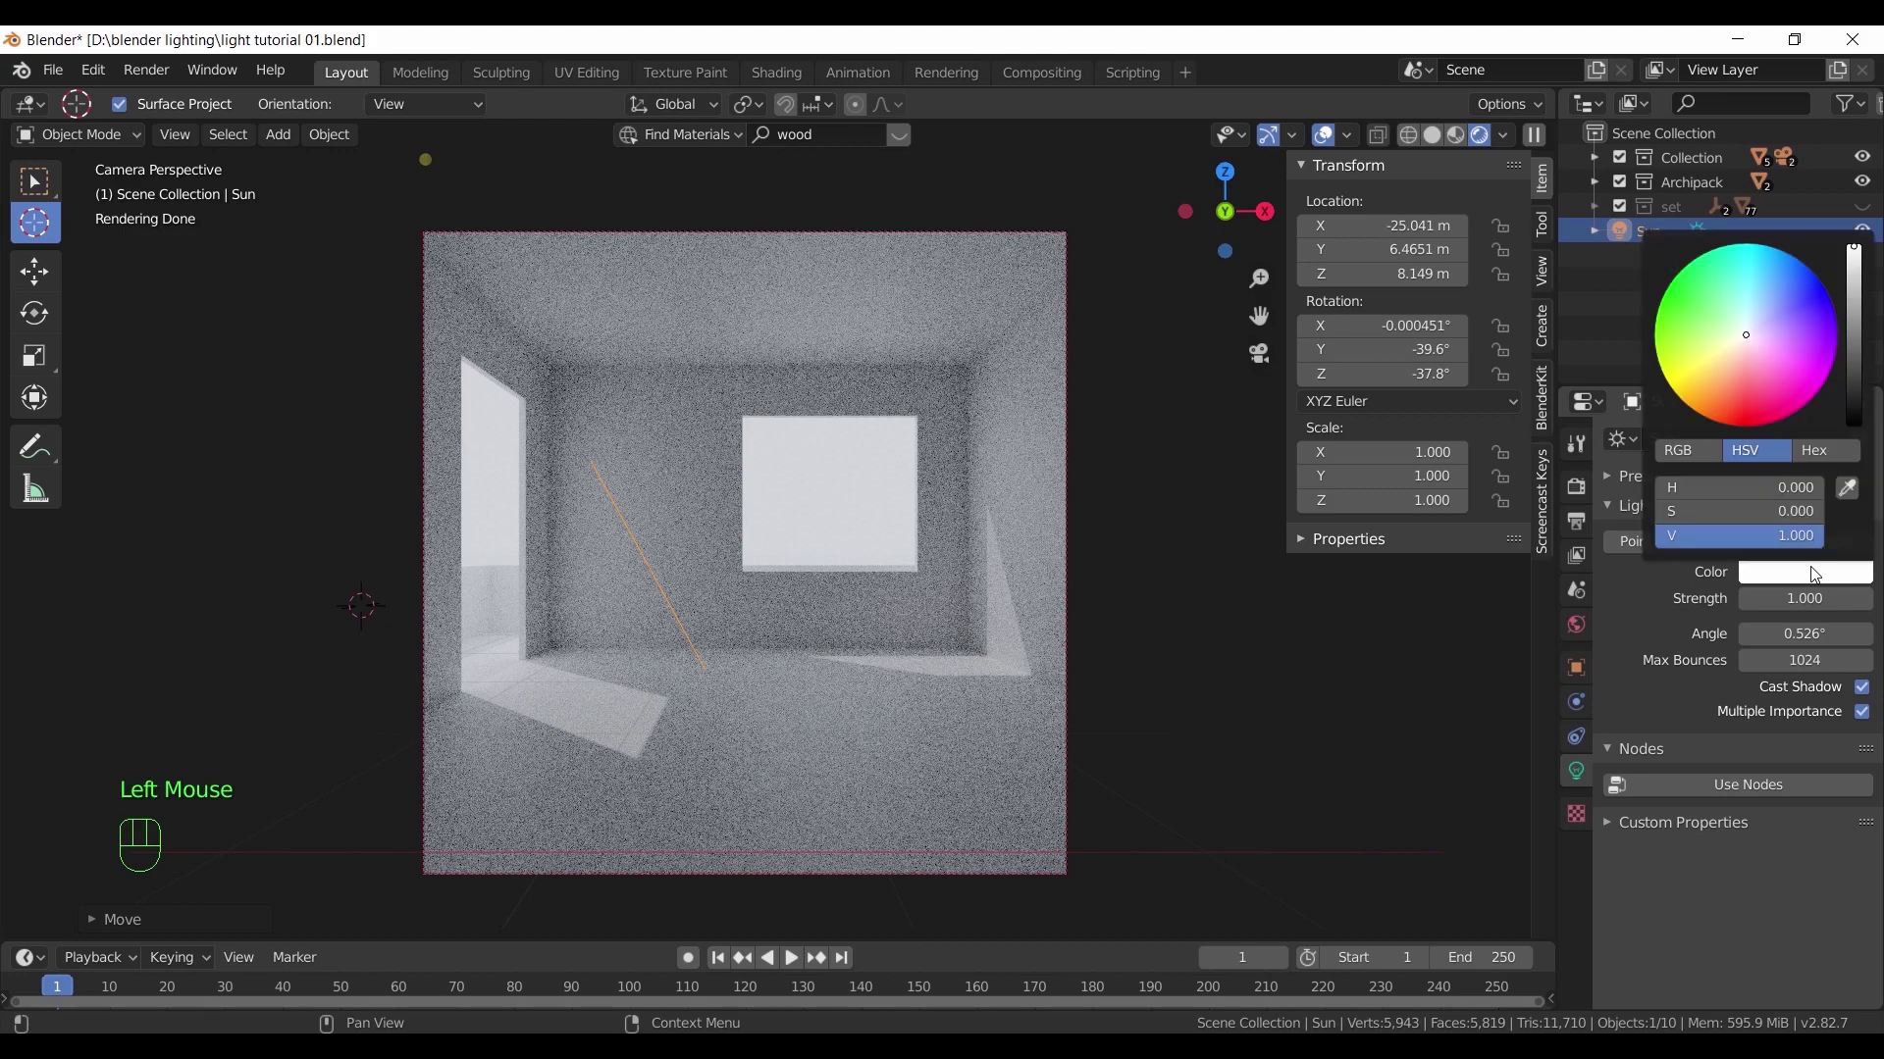
pyautogui.click(1743, 340)
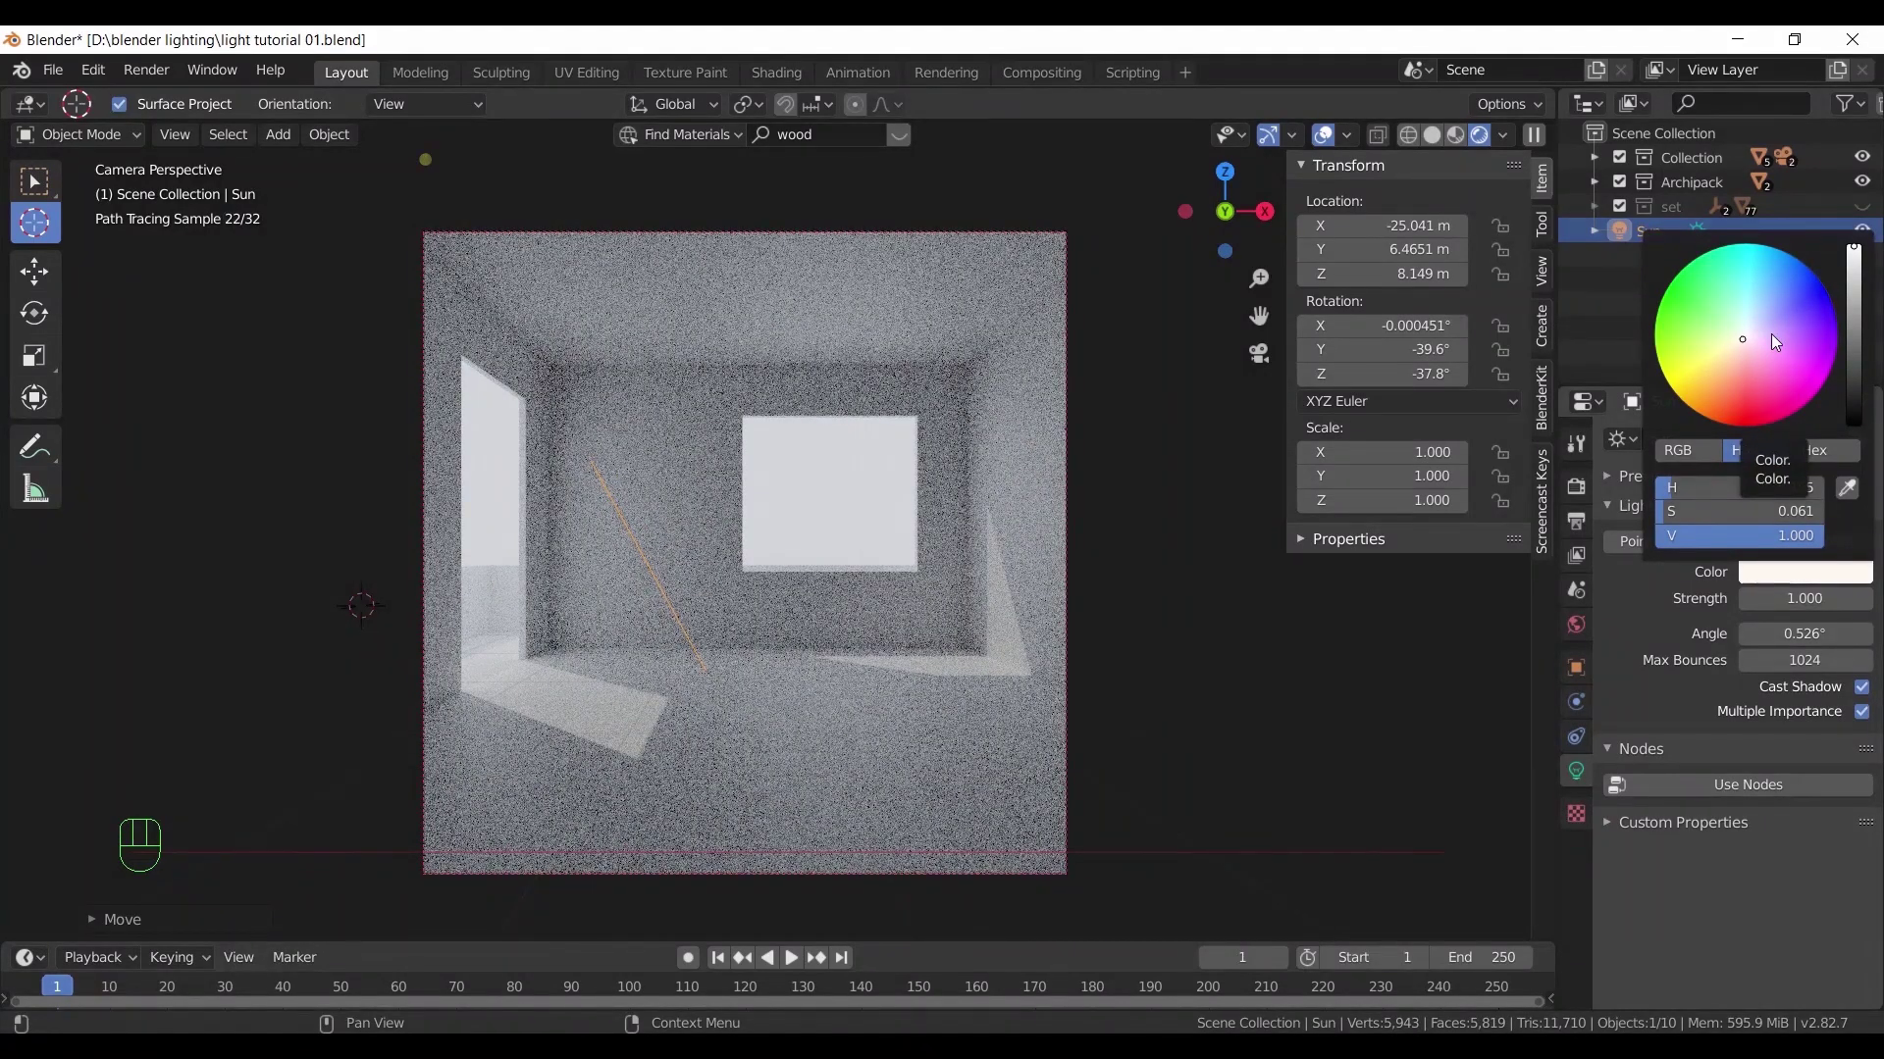
# Set the Sun's strength to 3 and its angle to 1.5°
pyautogui.click(1798, 598)
pyautogui.write('3')
pyautogui.press('Return')
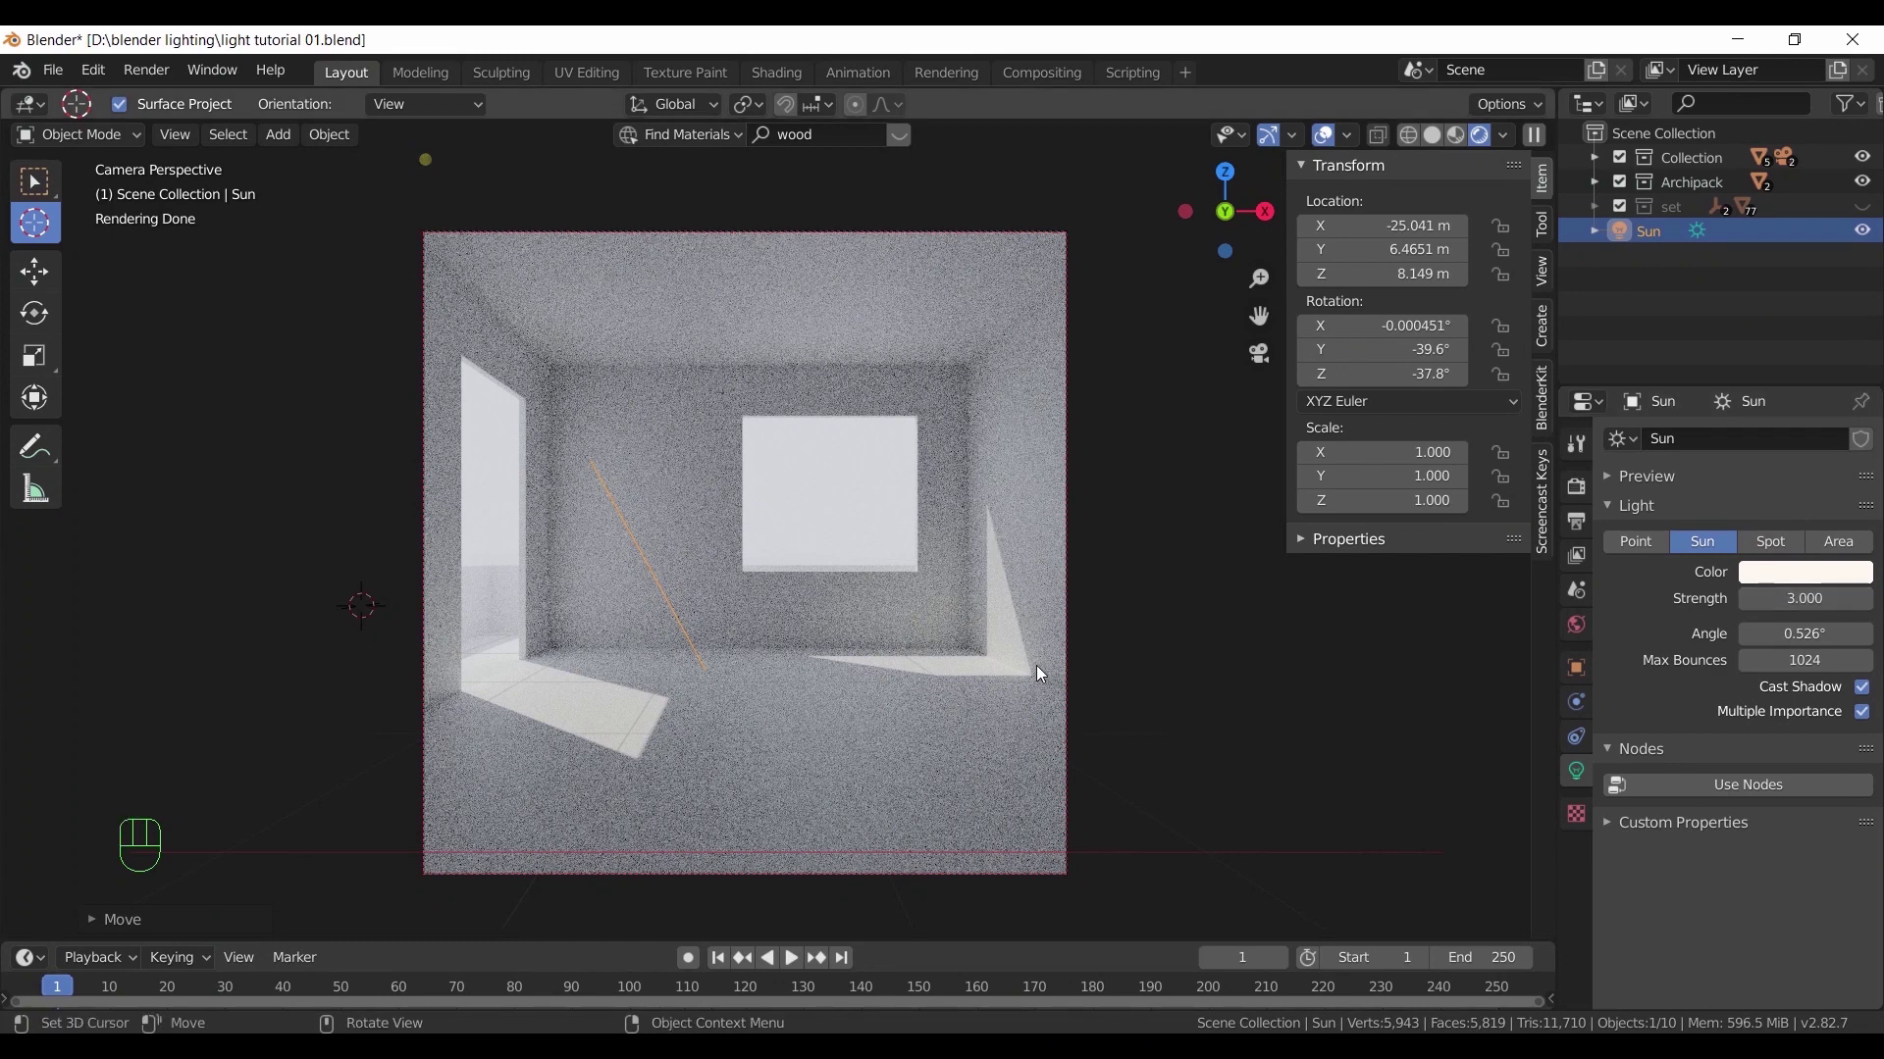
pyautogui.click(1814, 635)
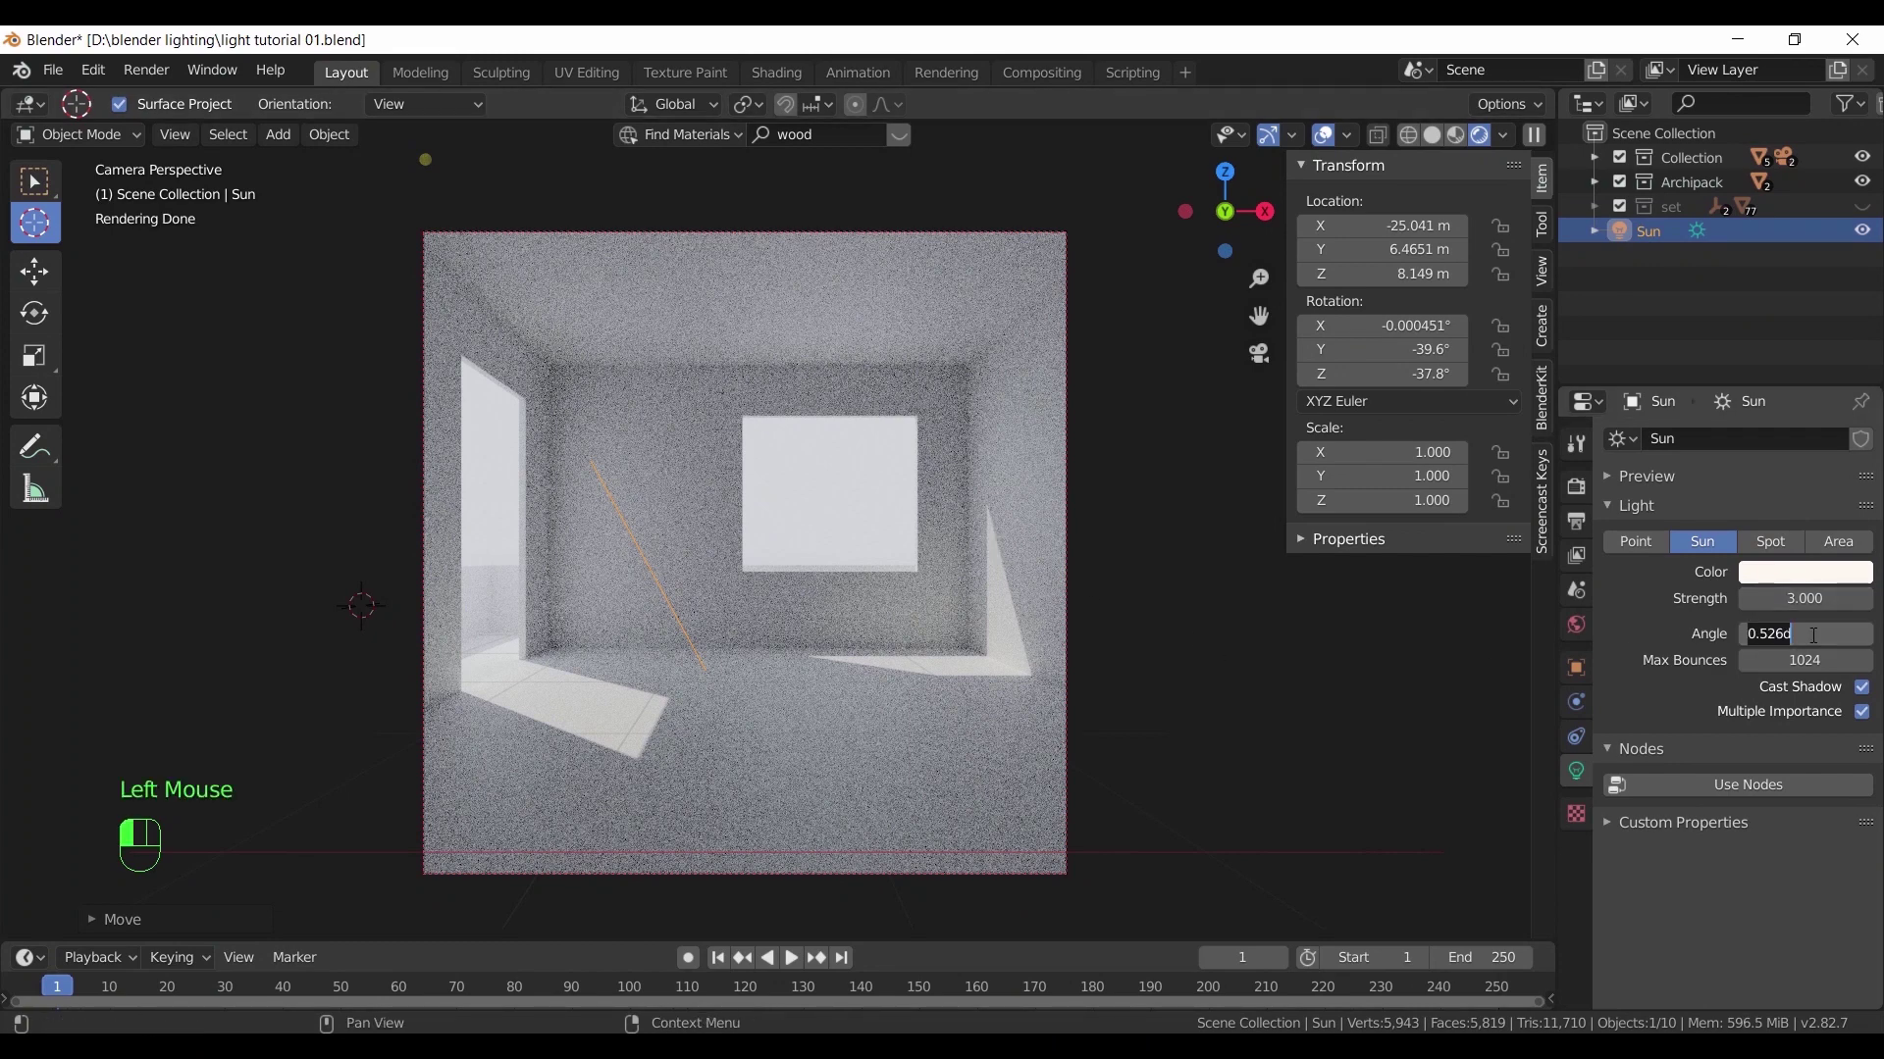
pyautogui.write('1.5')
pyautogui.press('Return')
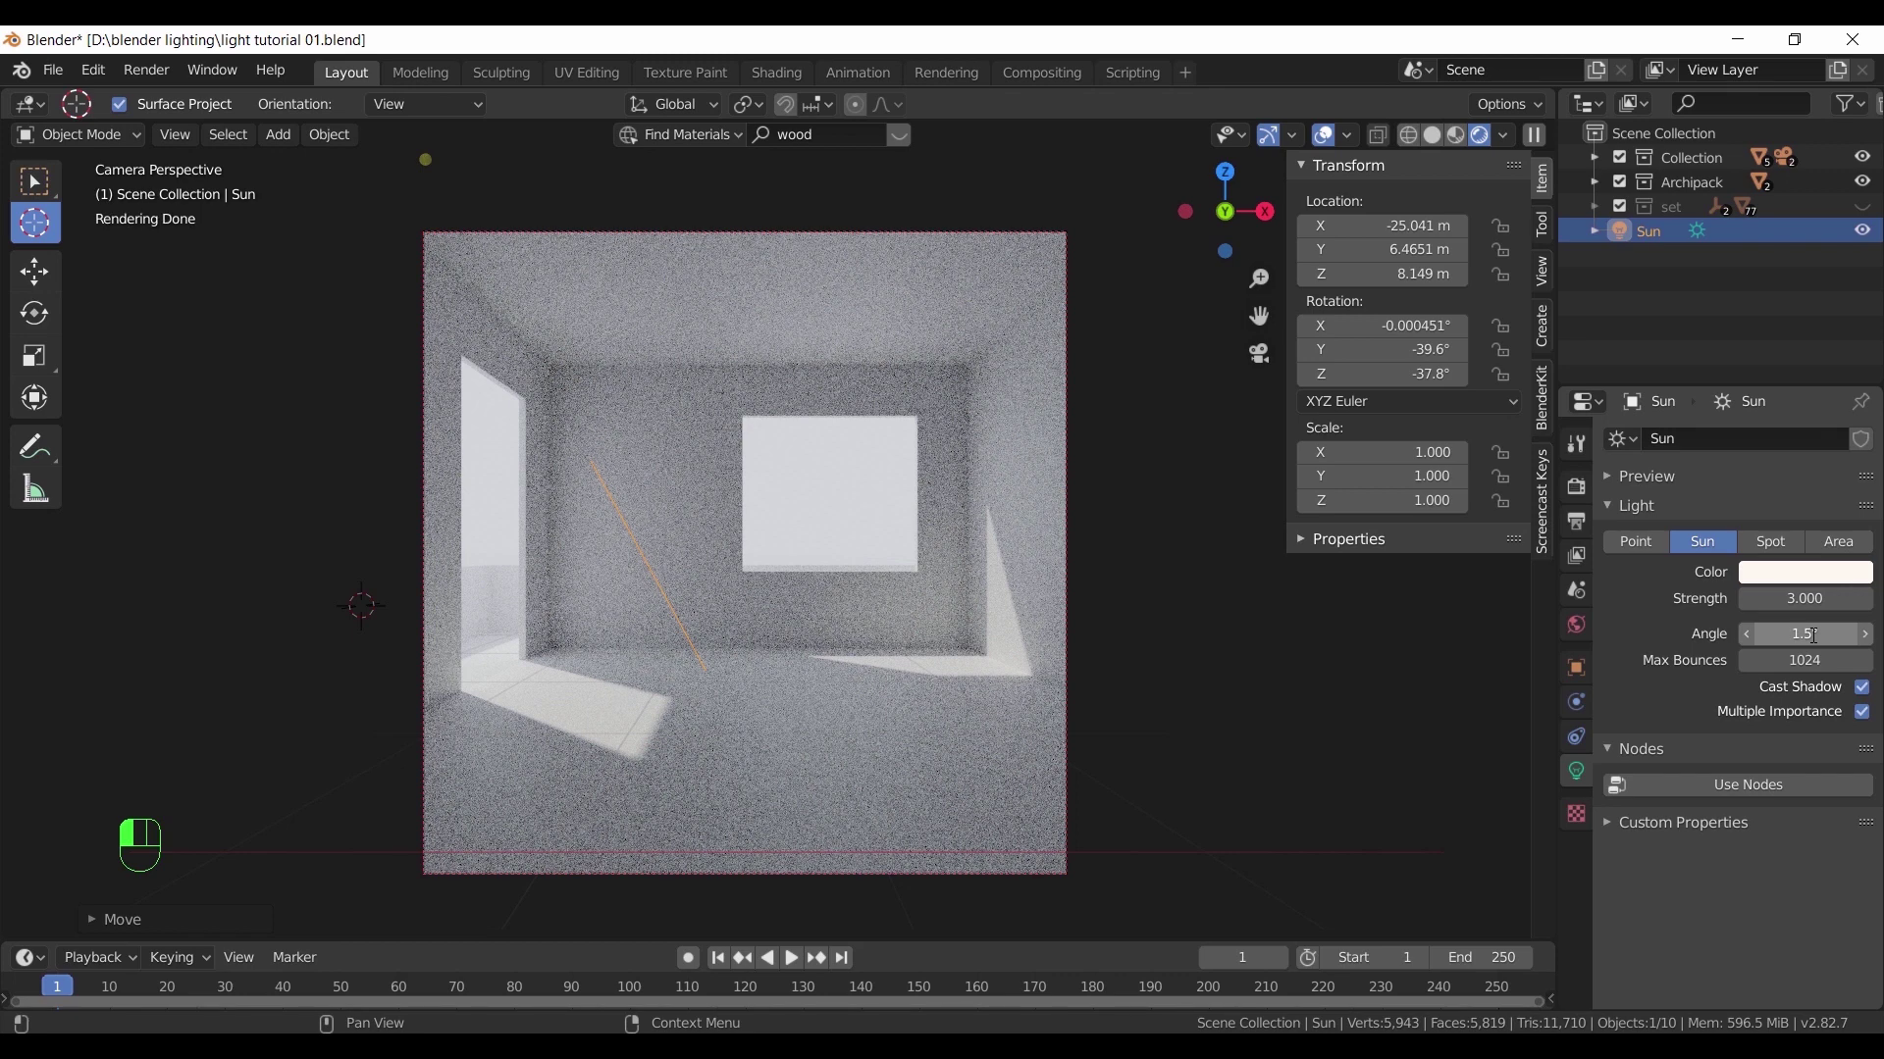
pyautogui.click(1577, 486)
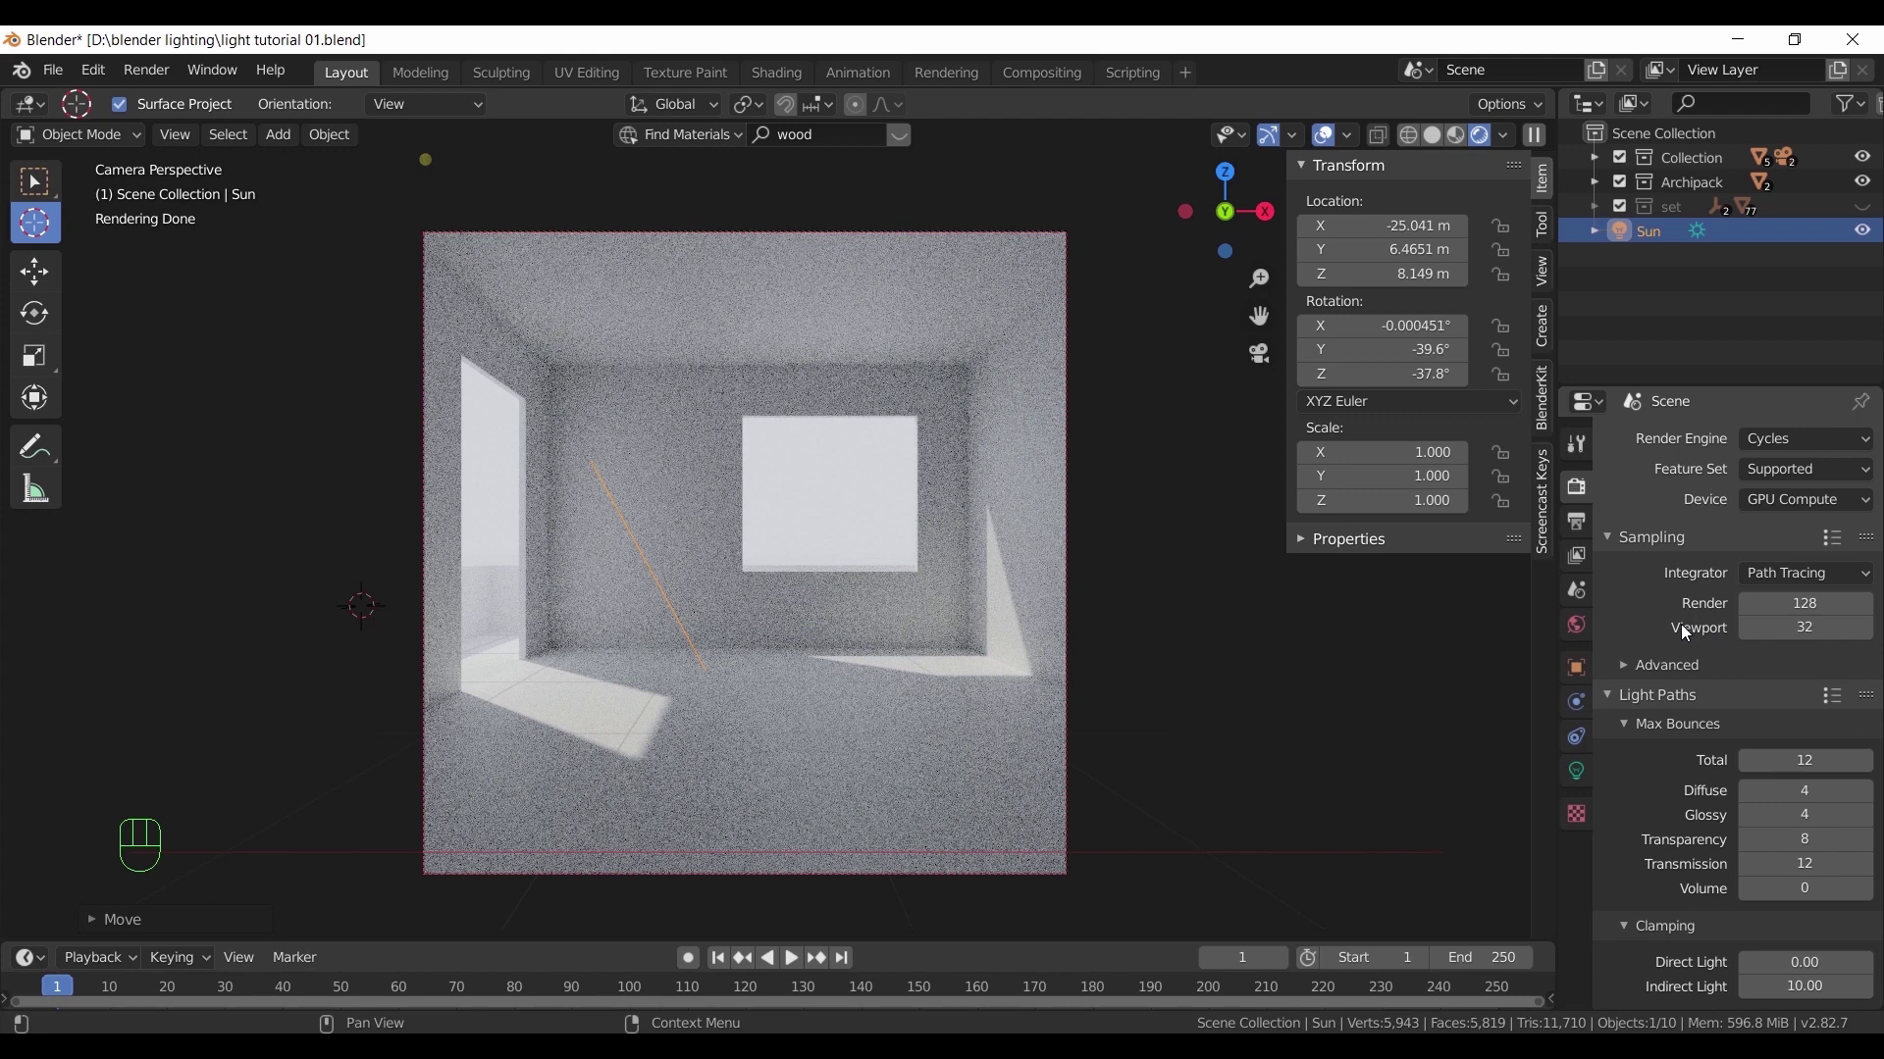
# Render a full image of the sunlit room (done in 03:10.07), then close the render window
pyautogui.click(1576, 558)
pyautogui.scroll(-12, 1626, 849)
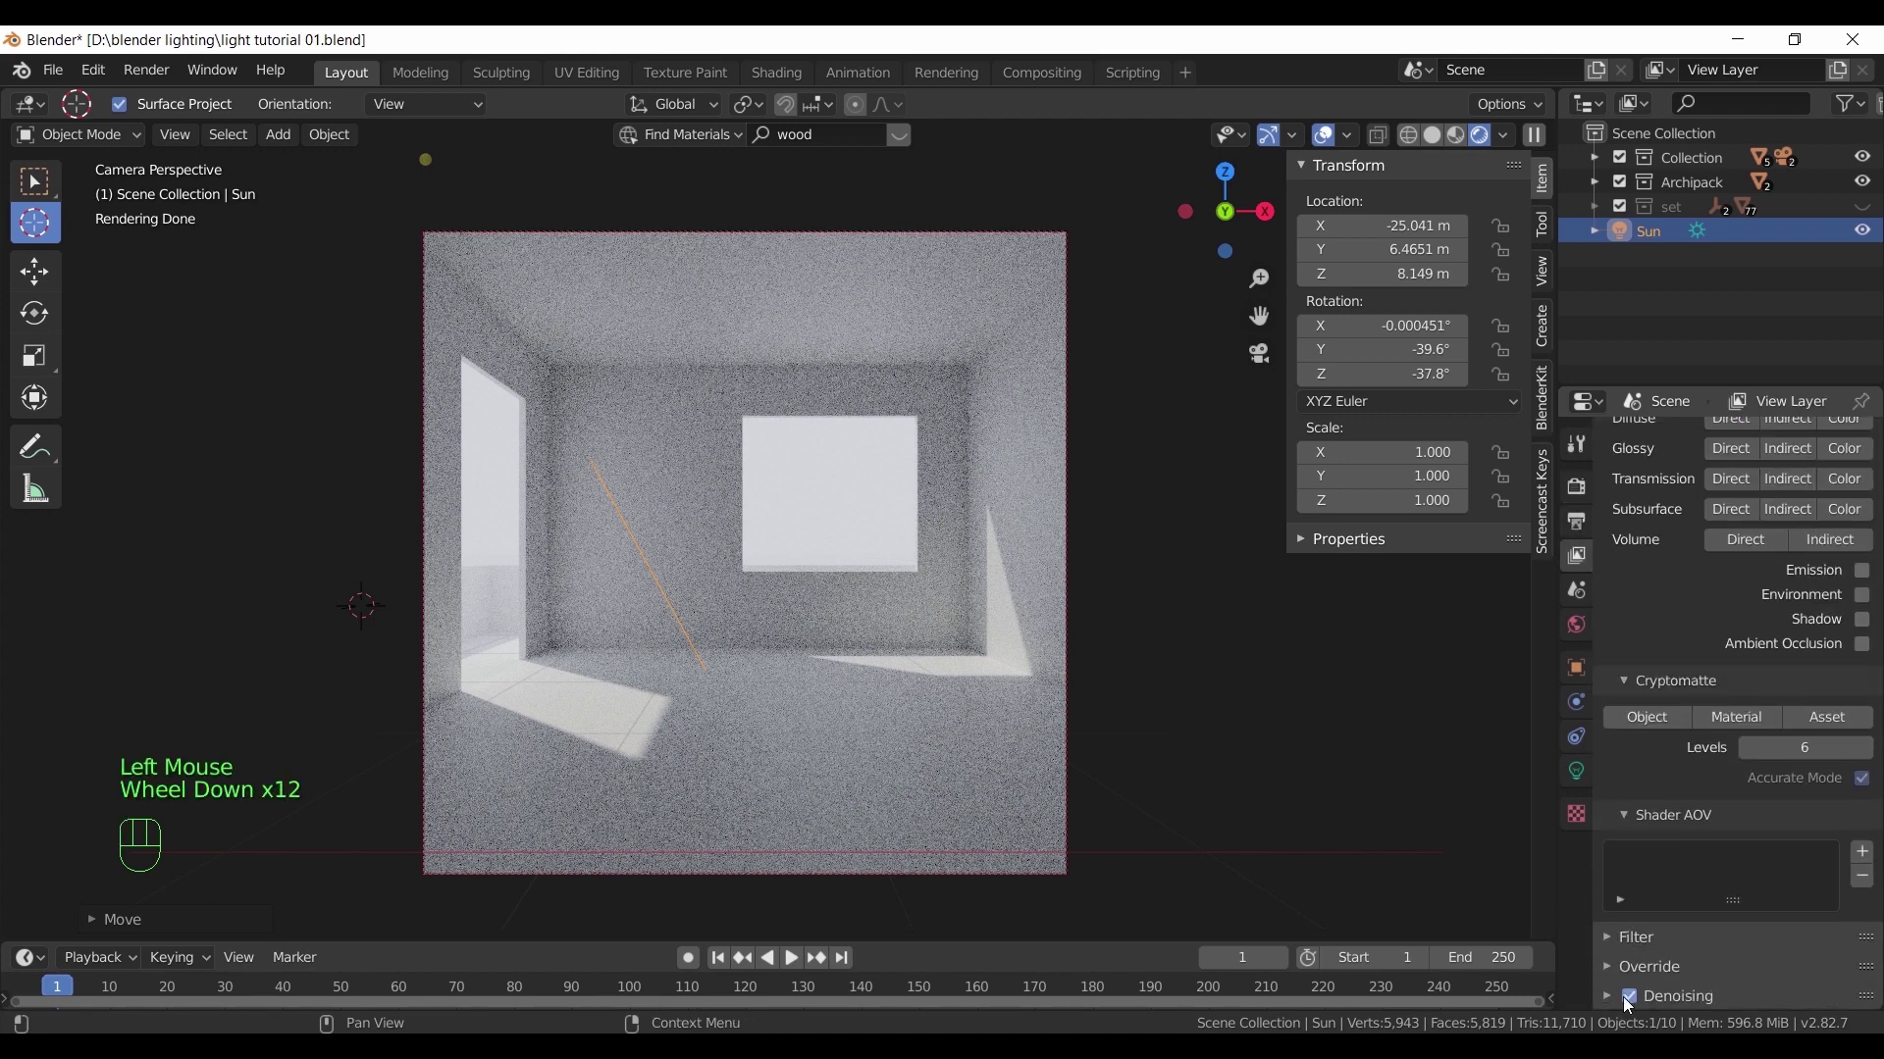
pyautogui.click(1576, 486)
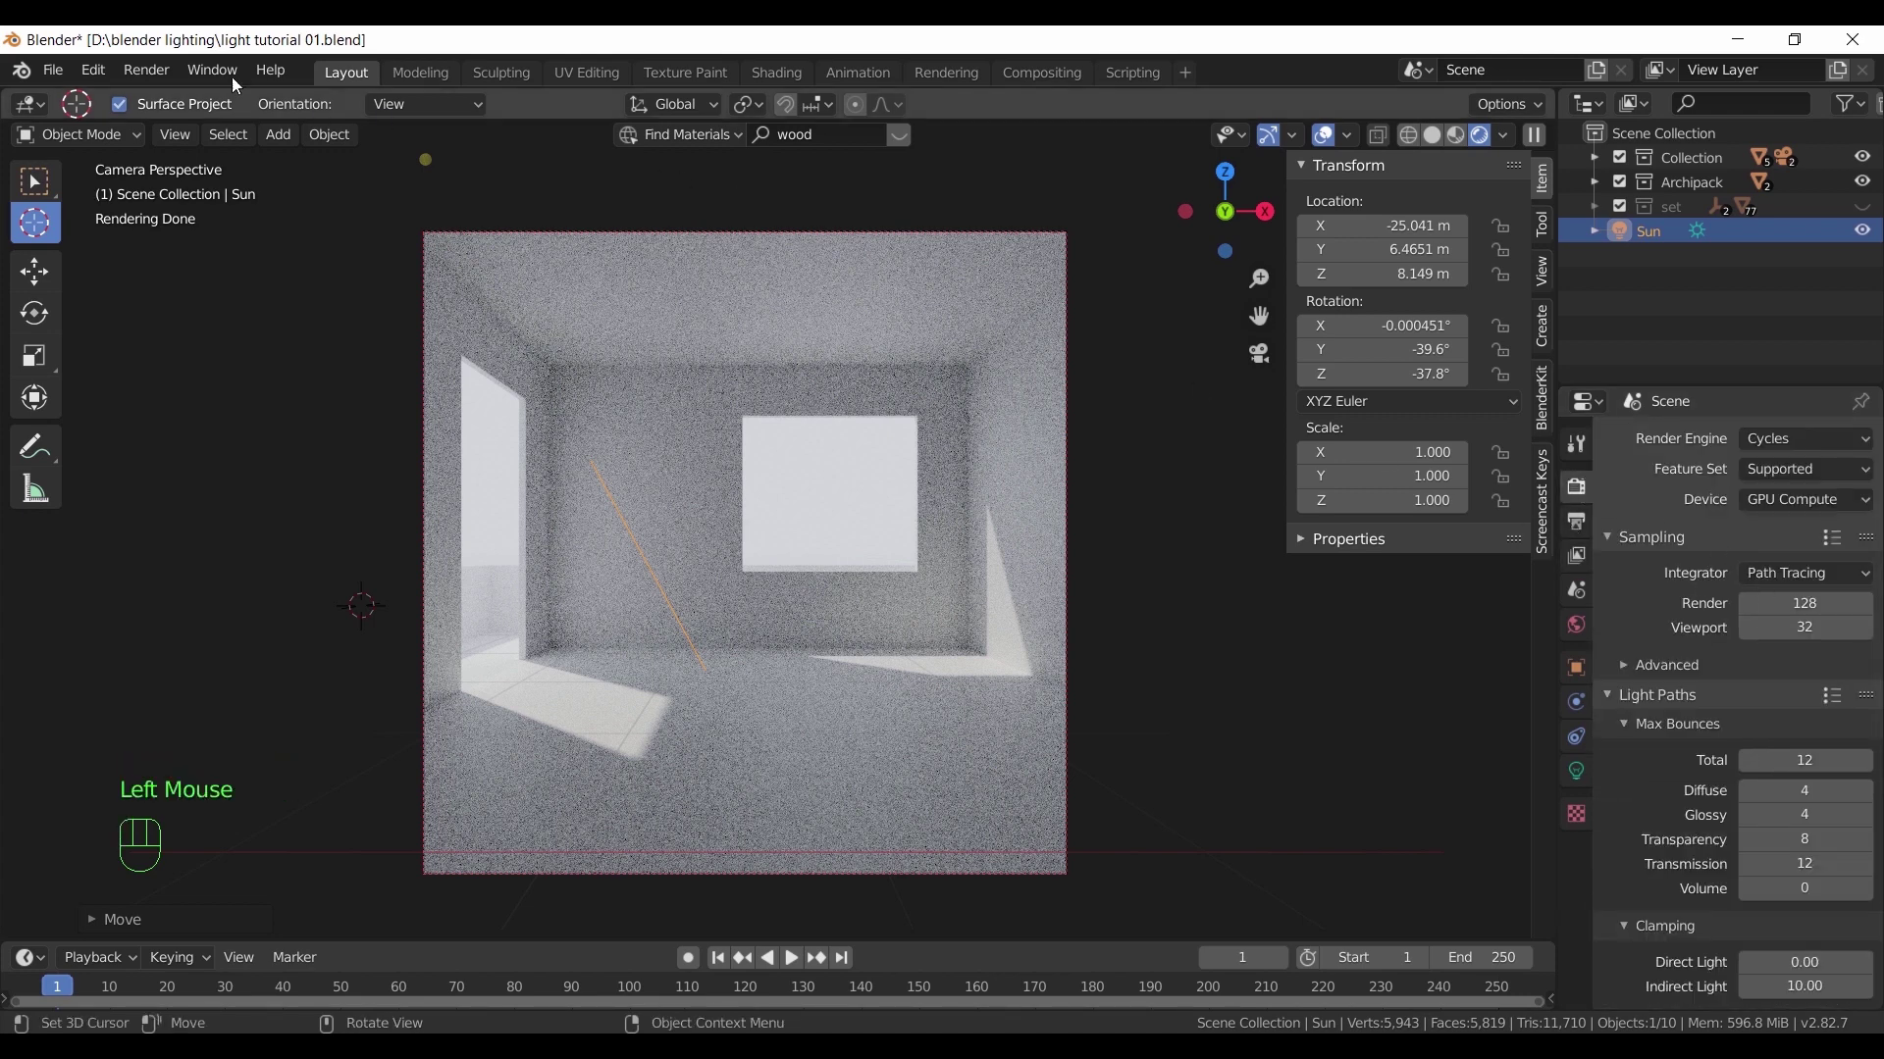
pyautogui.click(147, 71)
pyautogui.click(244, 96)
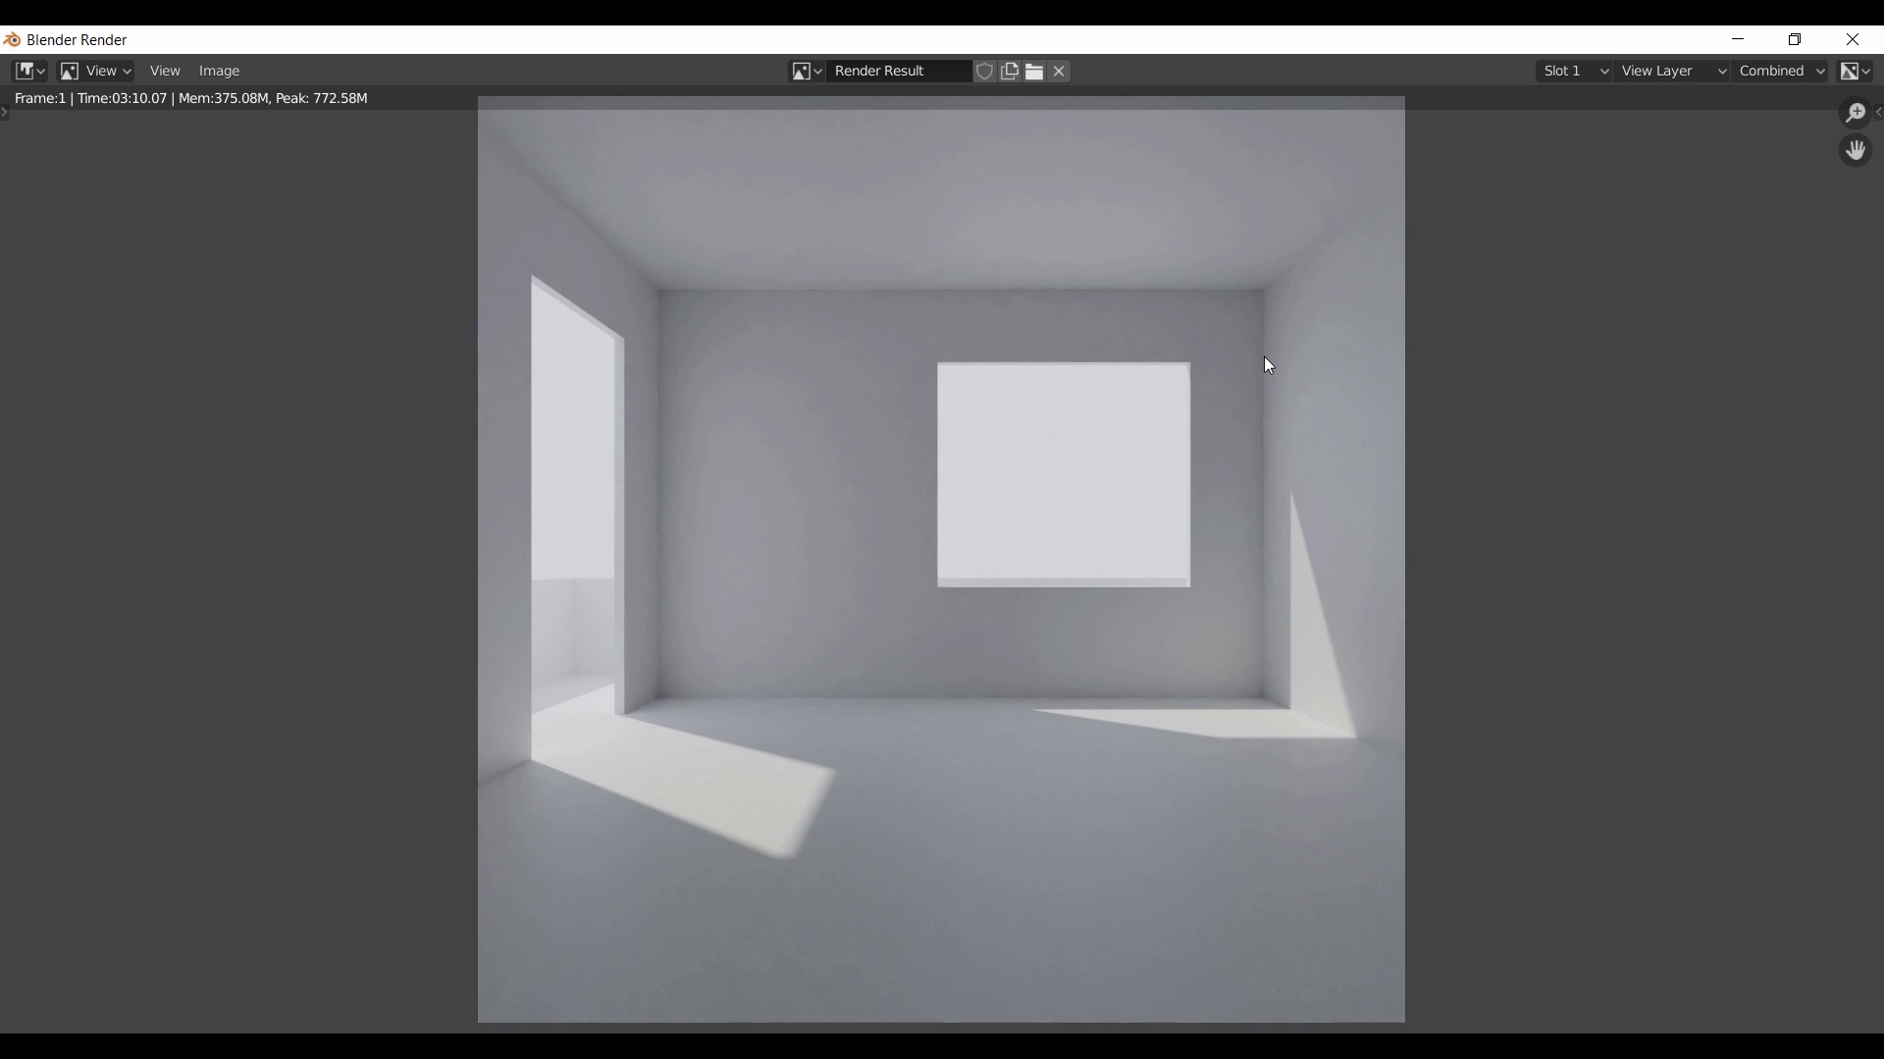
pyautogui.click(1854, 40)
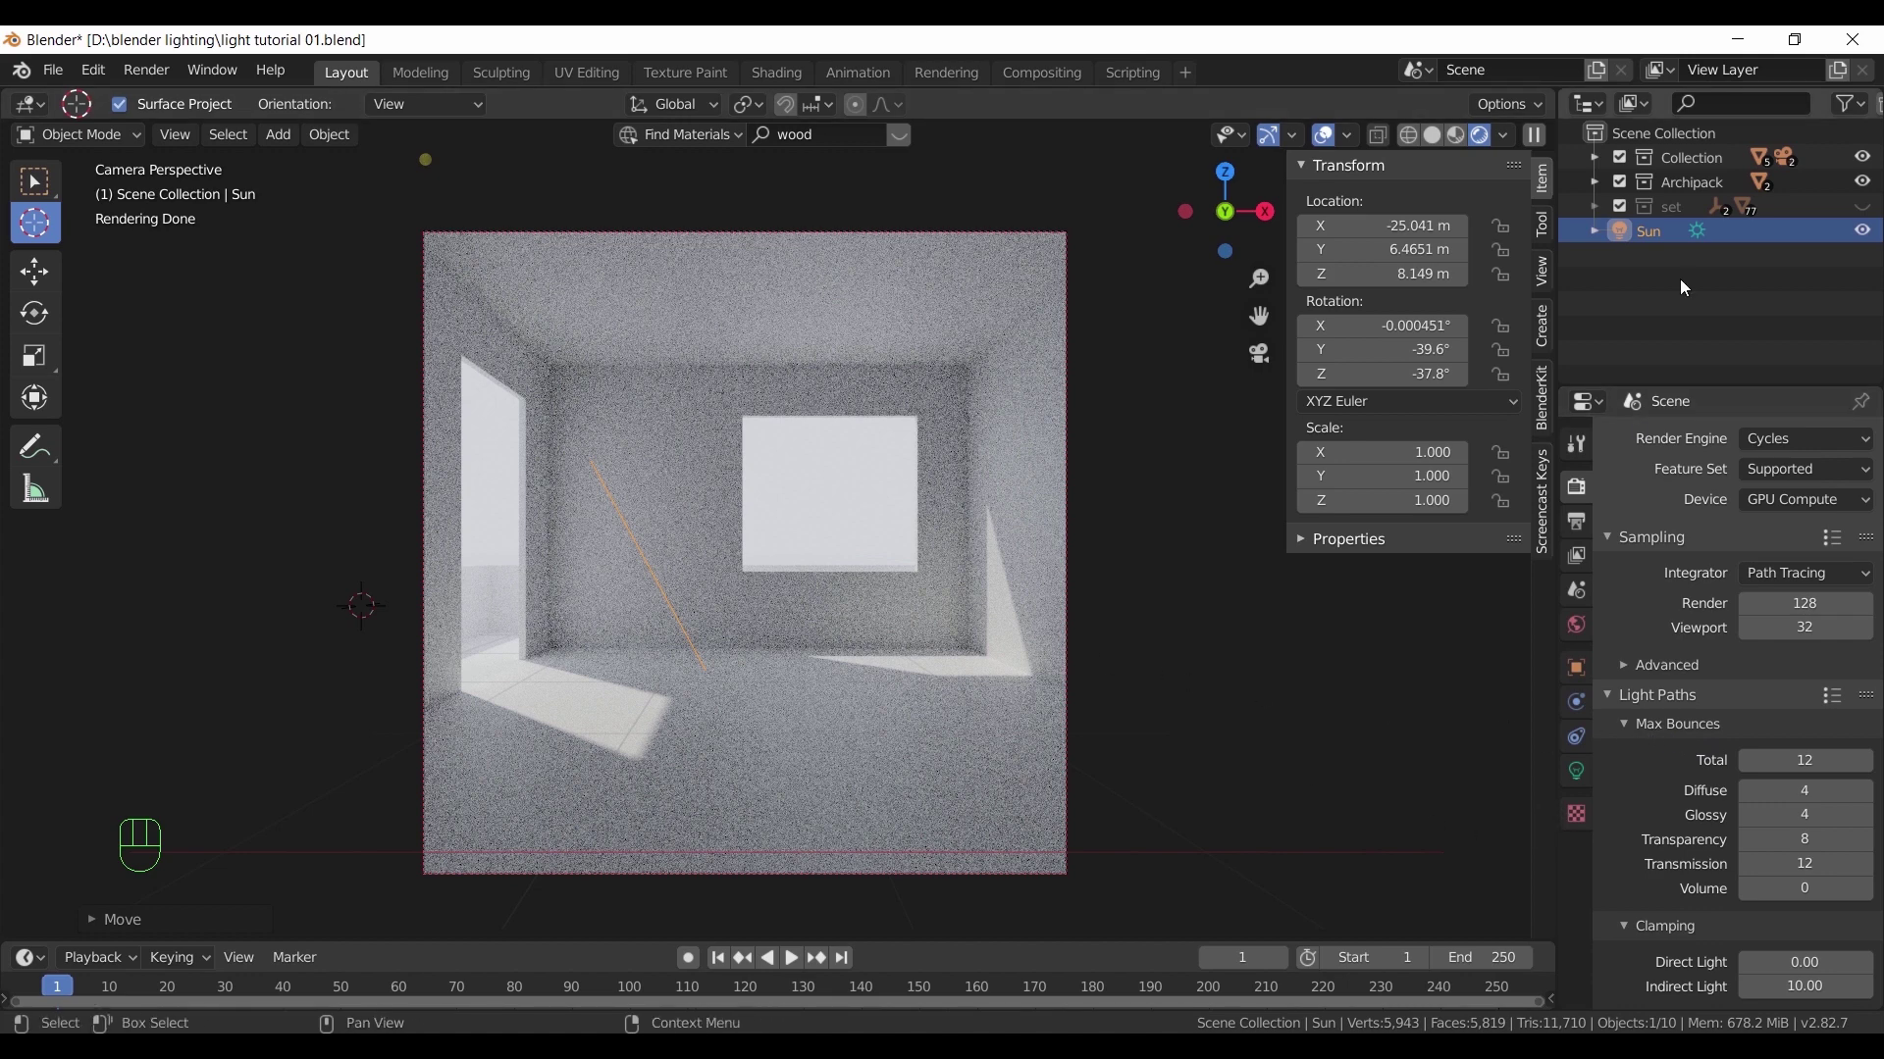
# Select the room's window object and view its material
pyautogui.click(1000, 436)
pyautogui.click(35, 181)
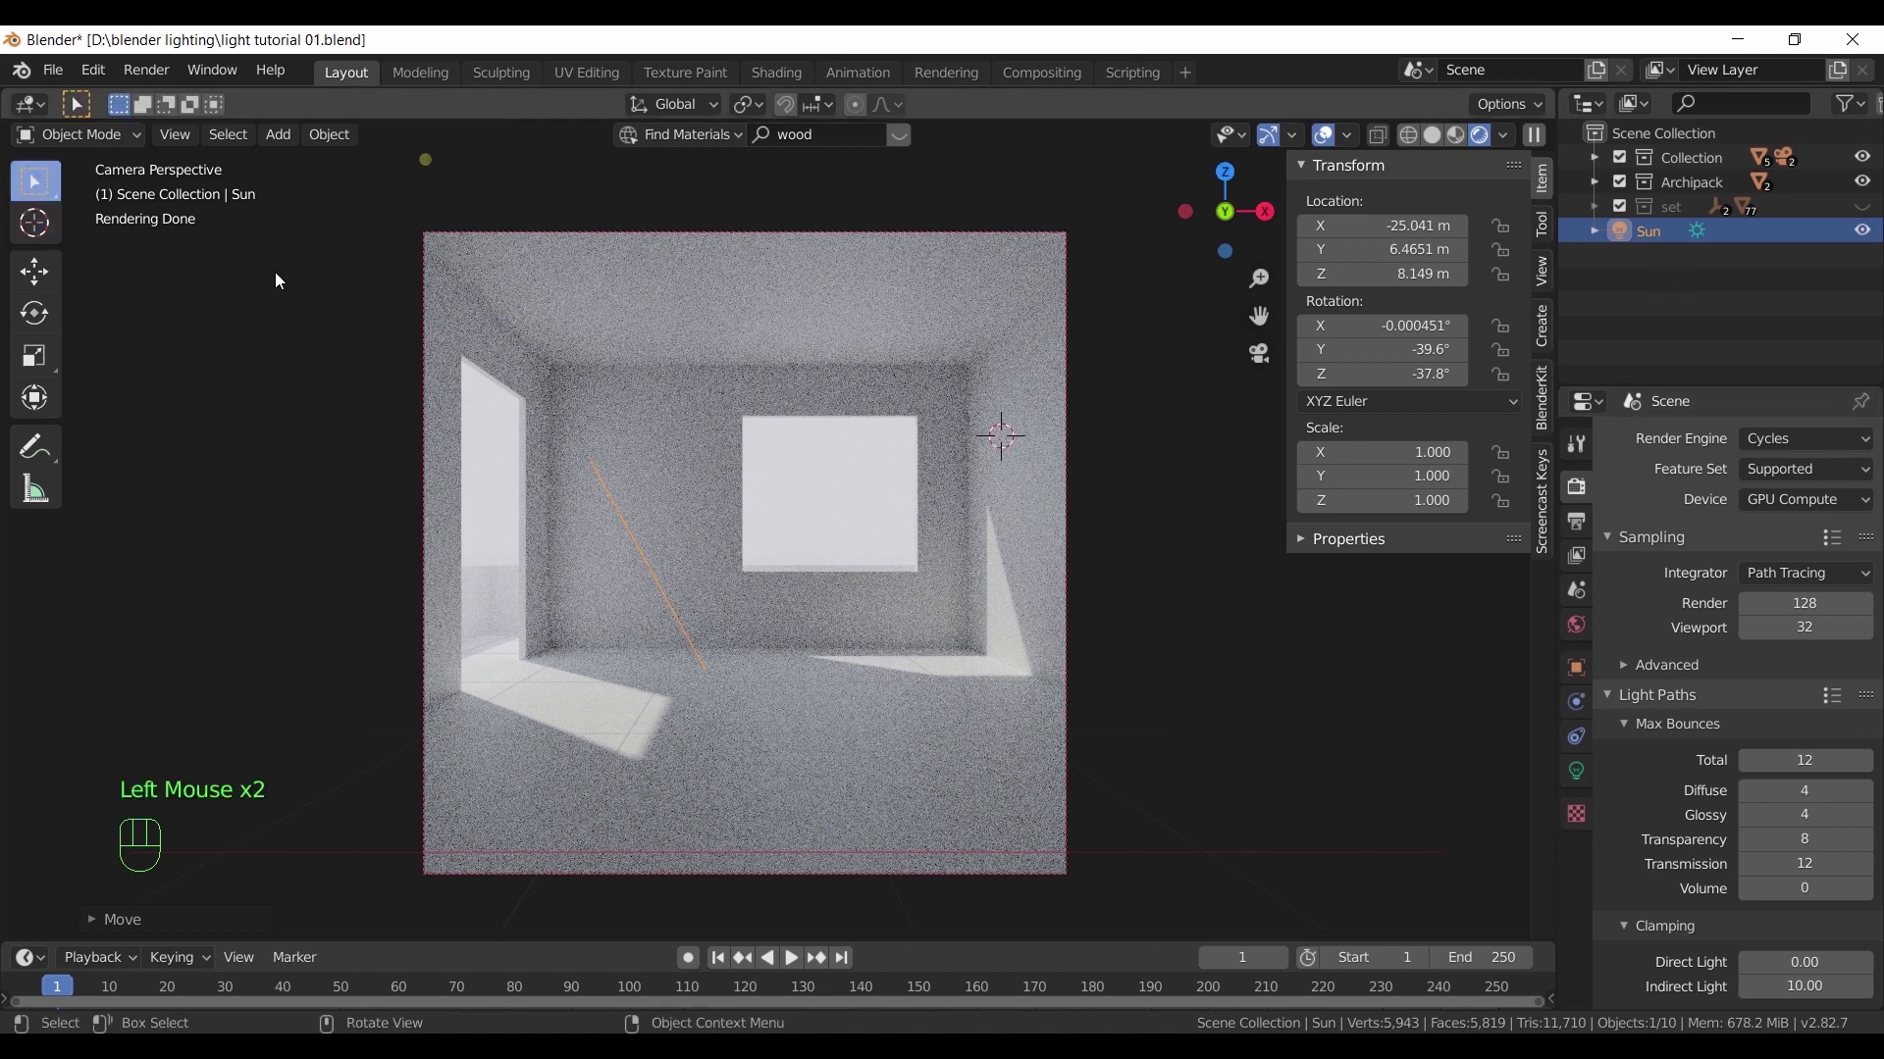
pyautogui.click(829, 490)
pyautogui.click(1576, 873)
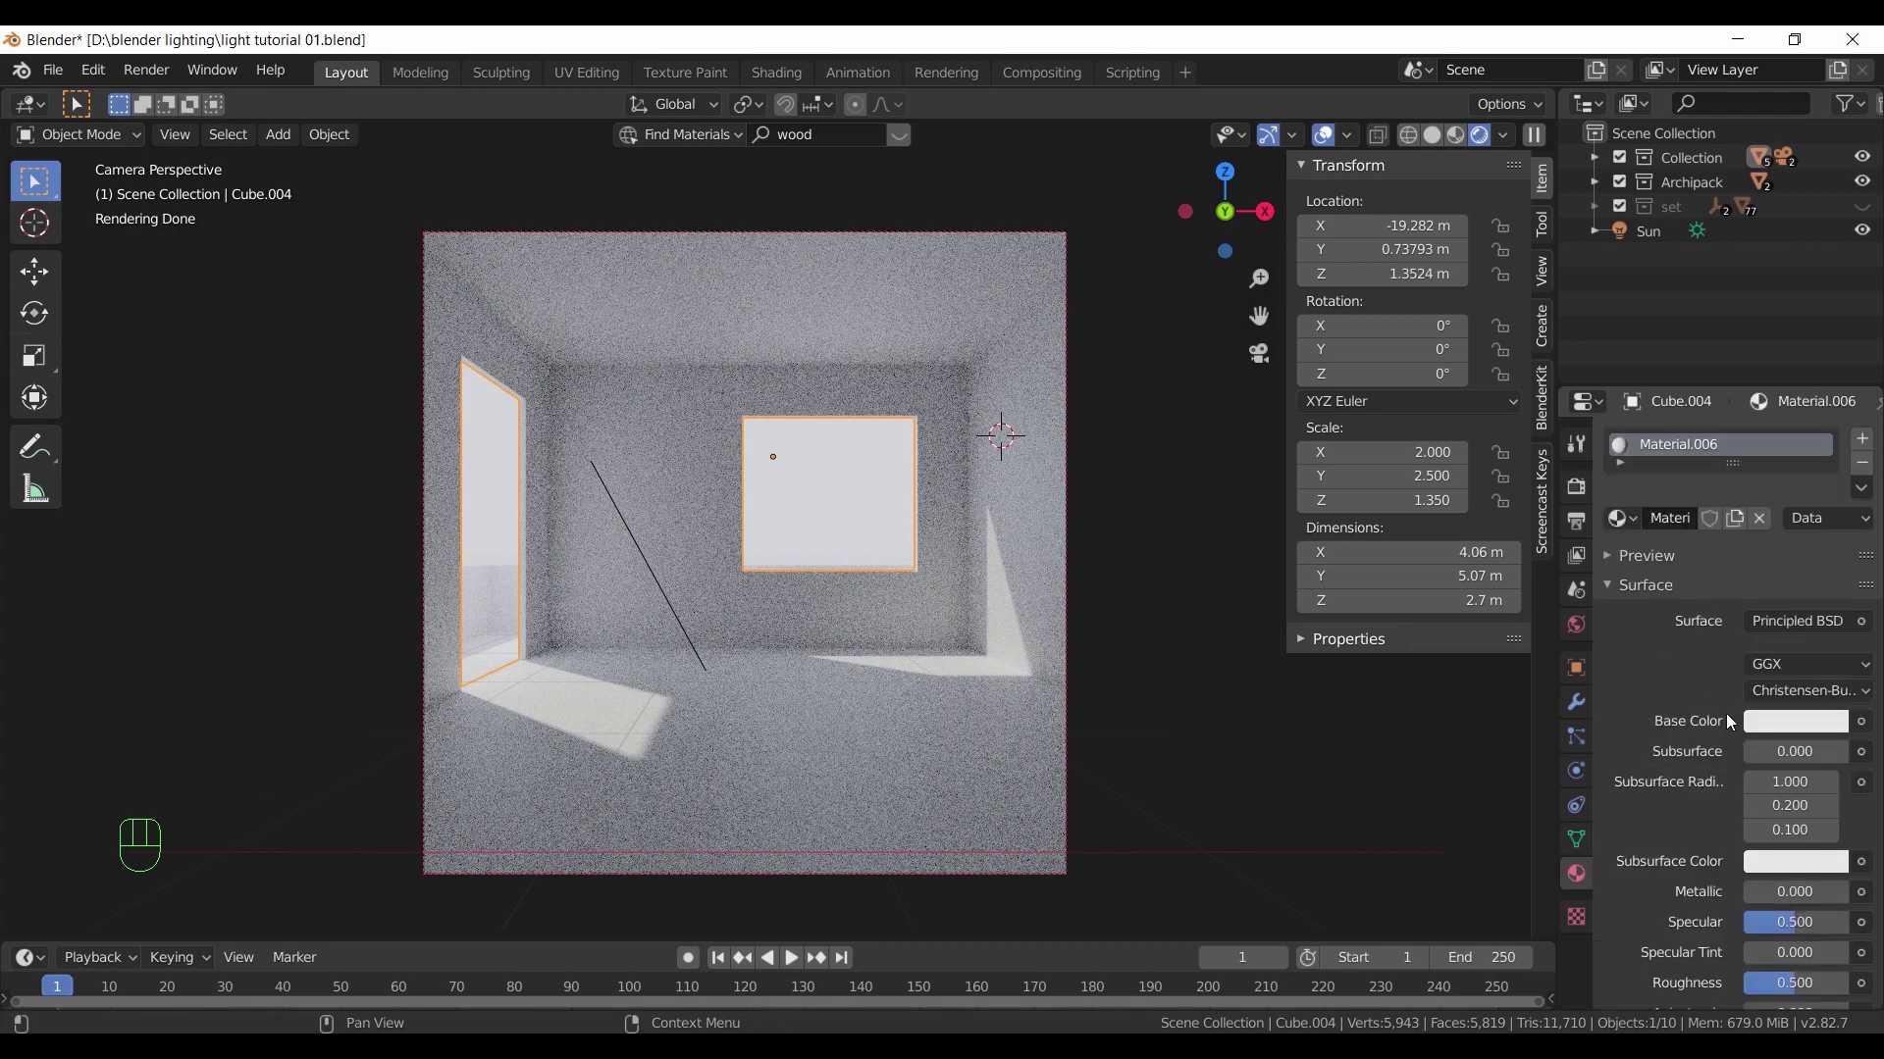
# Raise Cycles Max Bounces Diffuse from 4 to 12 in Render Properties
pyautogui.click(1576, 487)
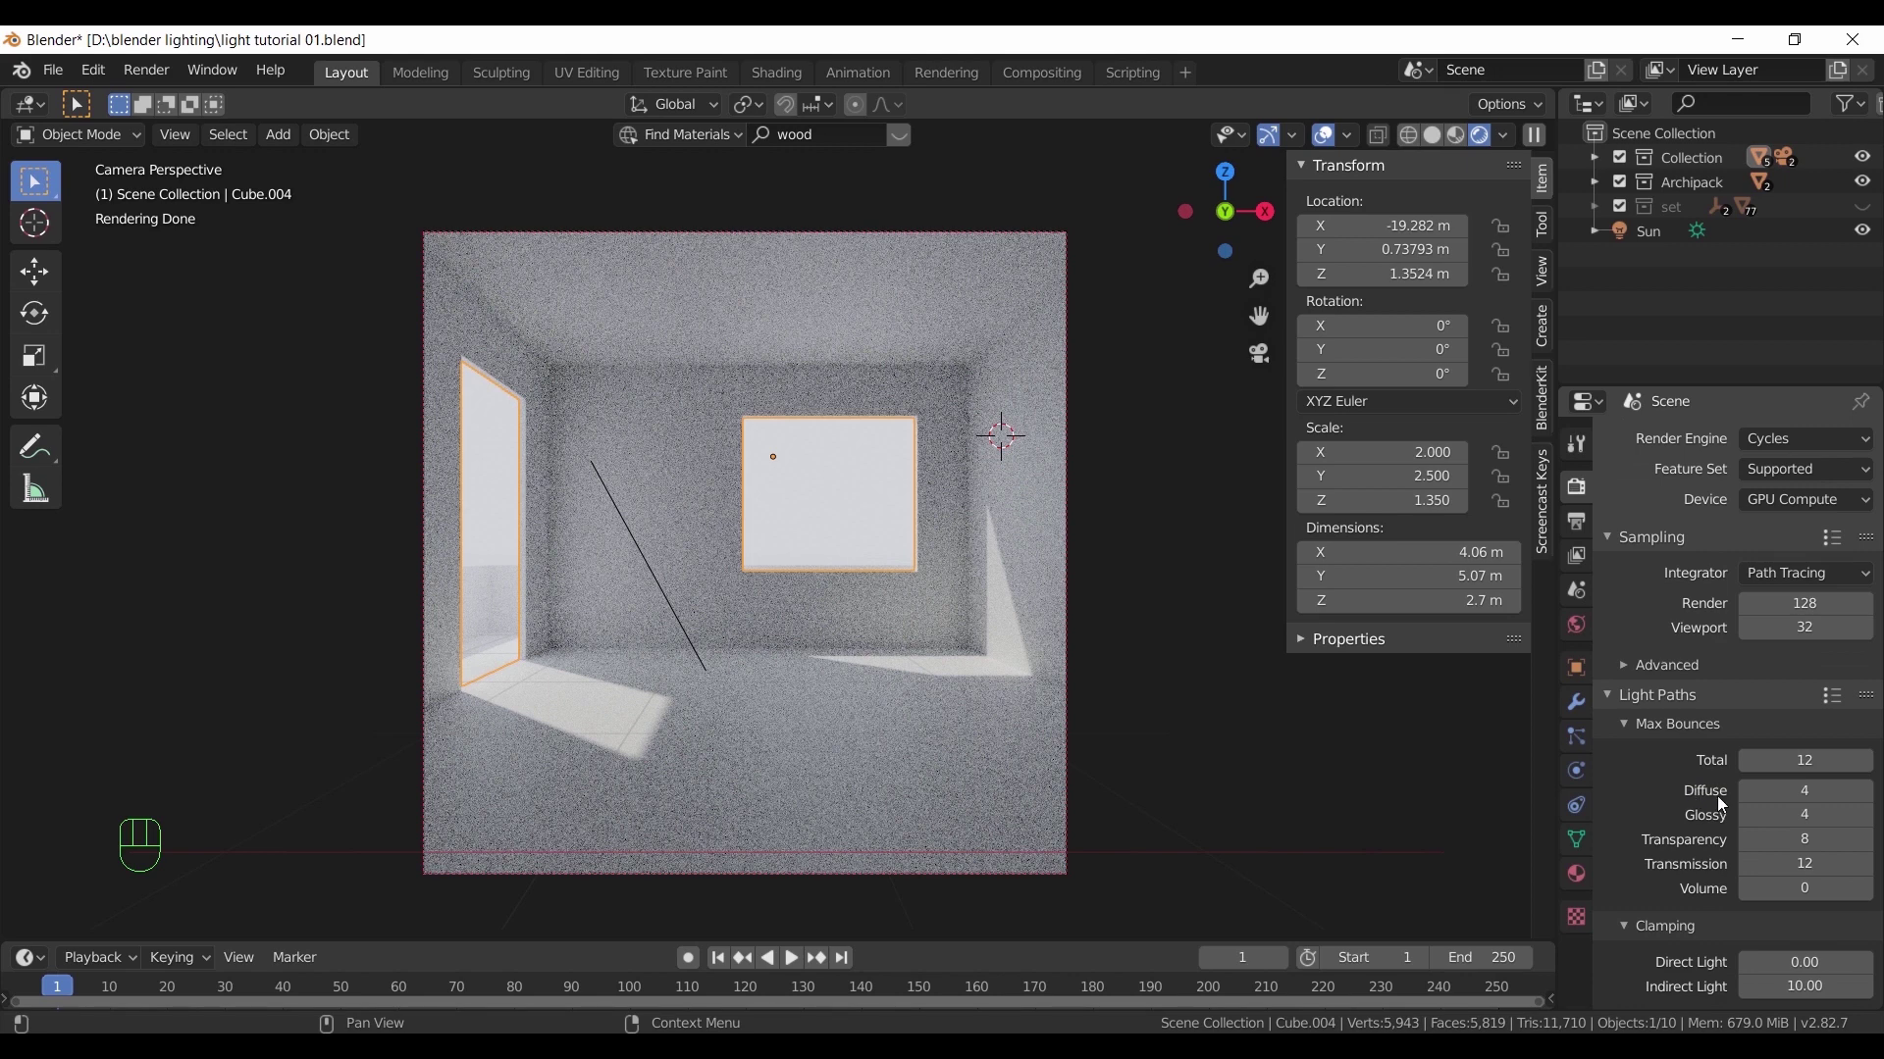
pyautogui.click(1814, 792)
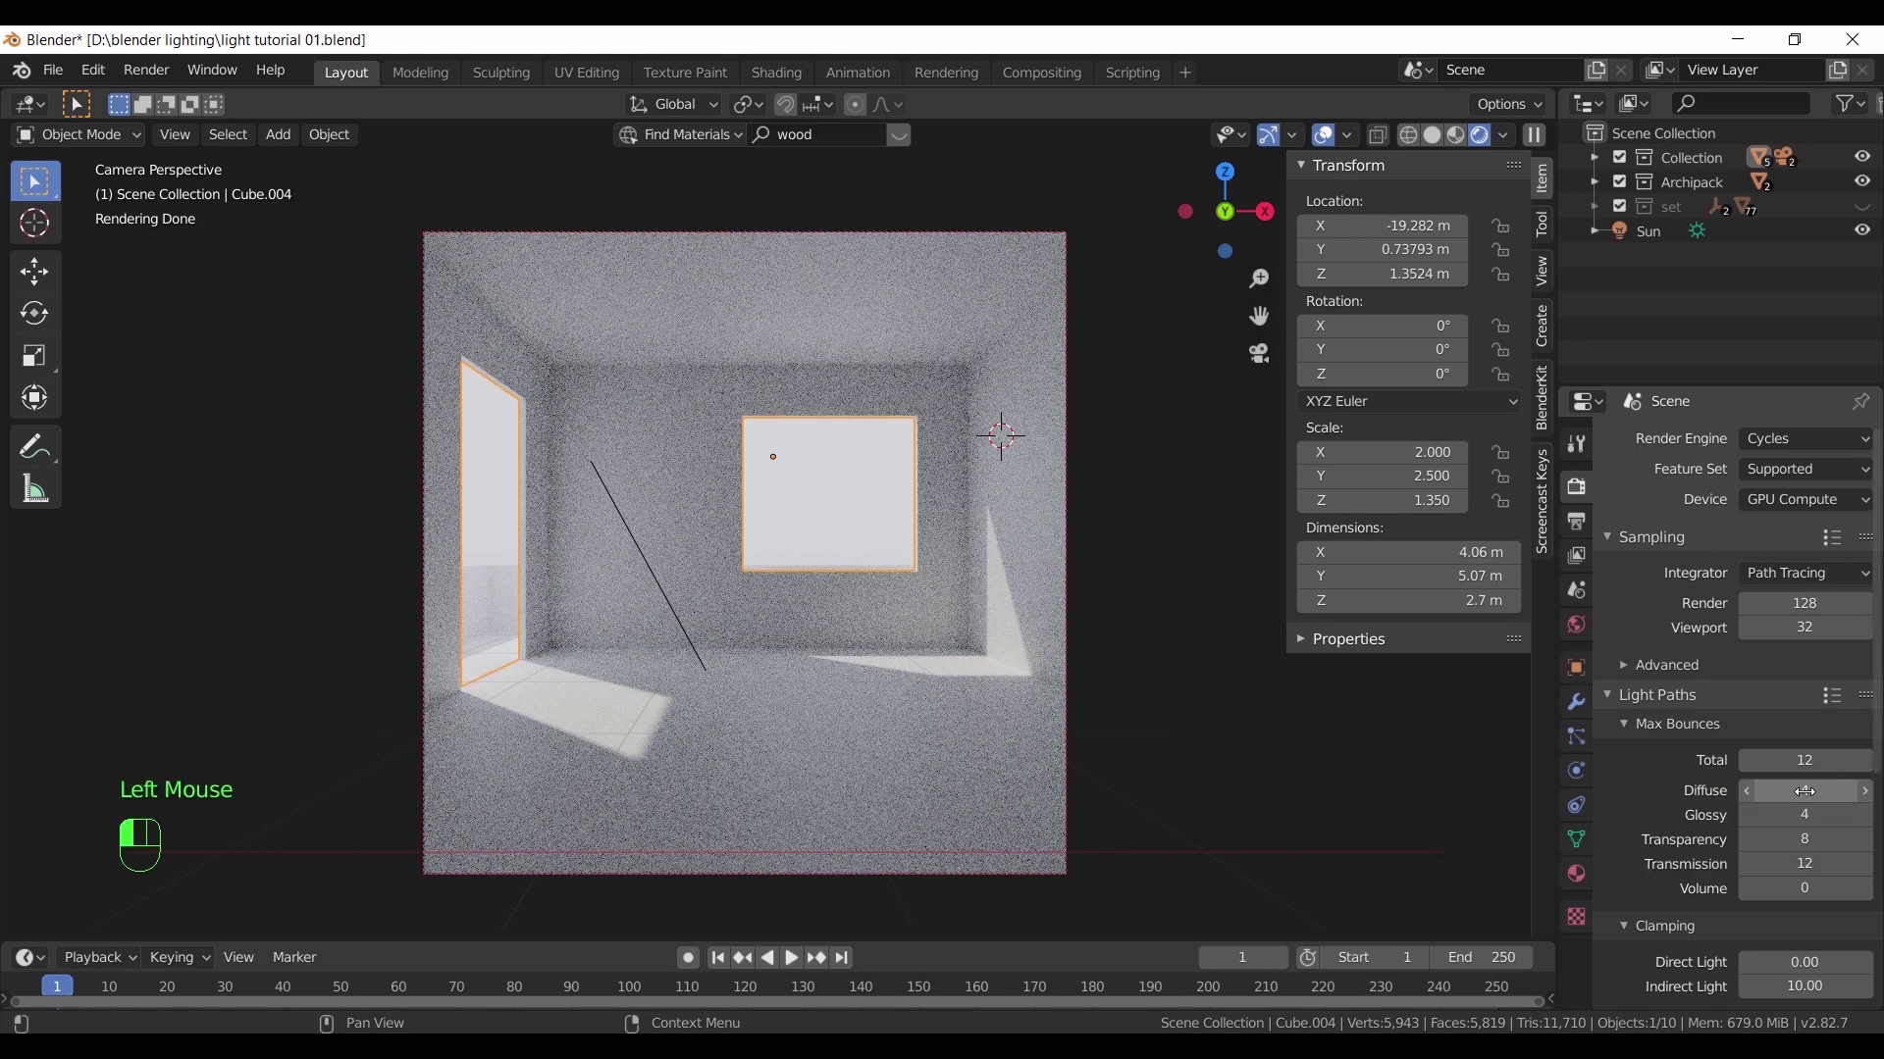
pyautogui.write('12')
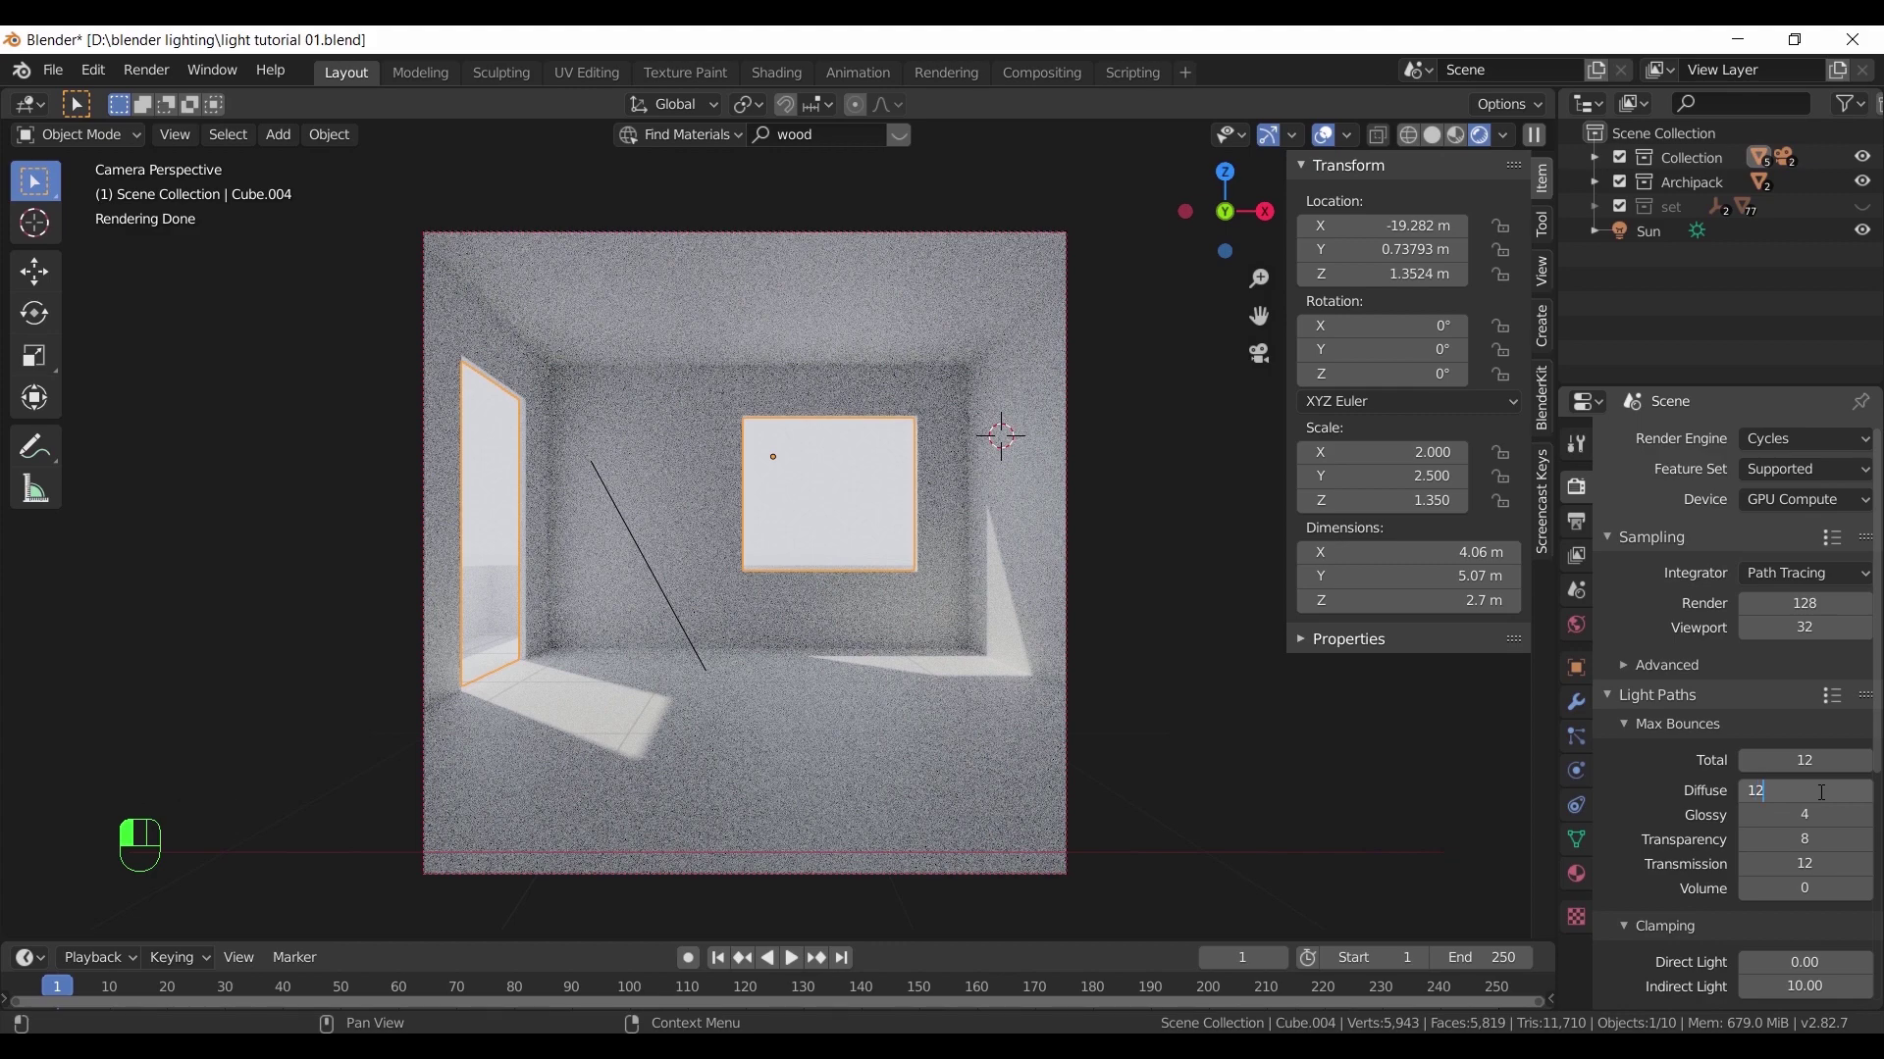
pyautogui.press('Return')
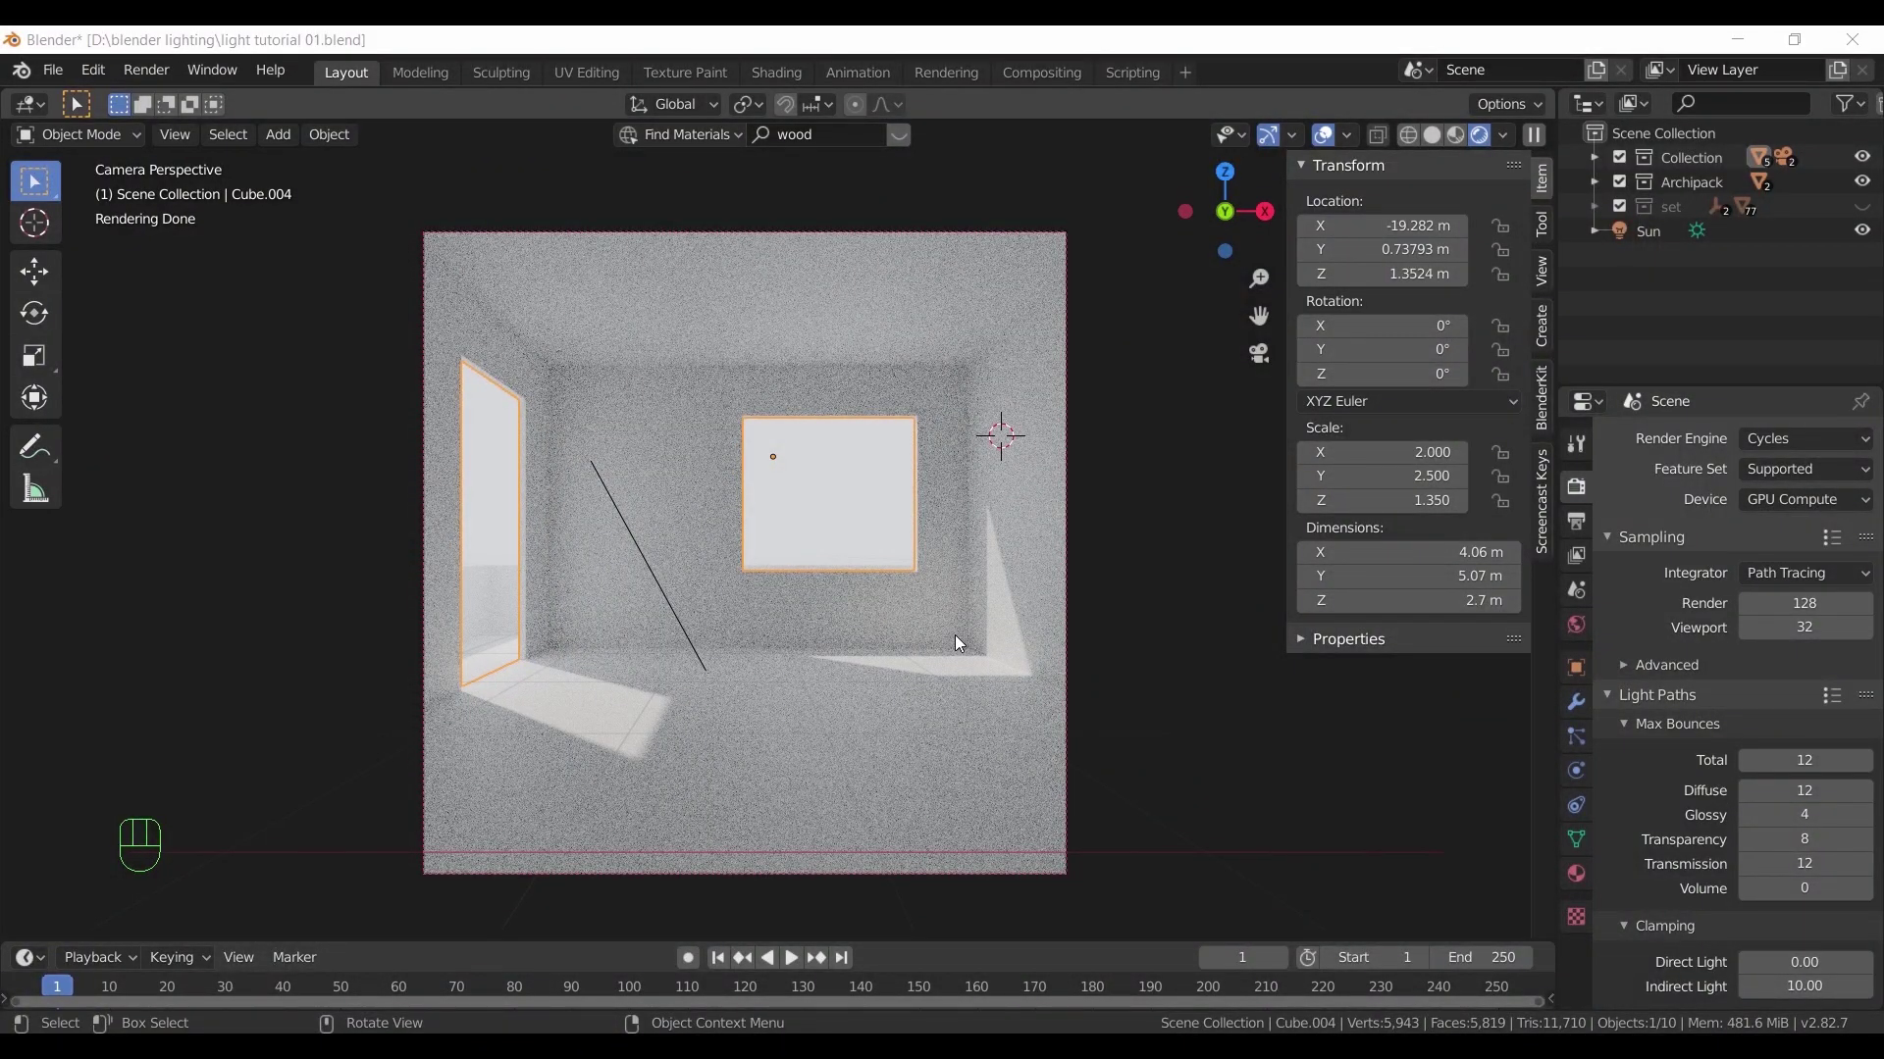
pyautogui.click(147, 71)
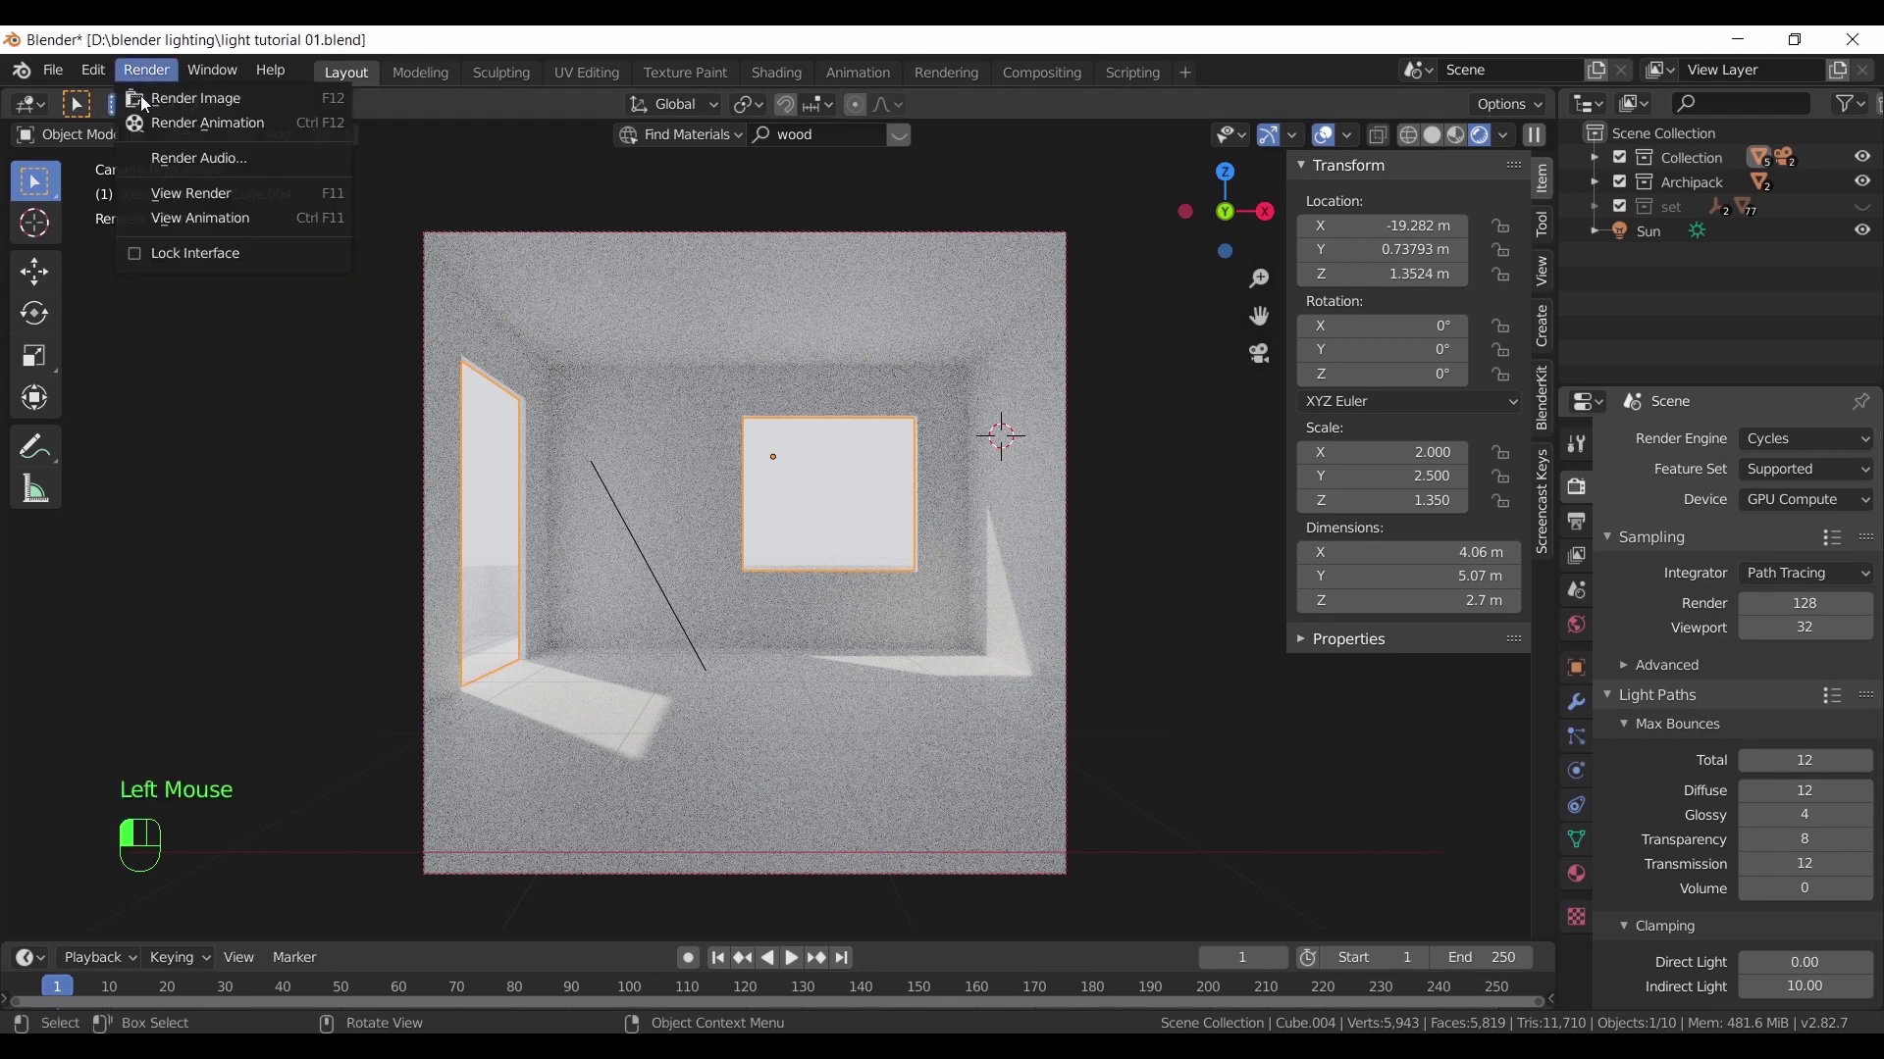
# Render the room again with 12 diffuse bounces, finishing in 05:29.63
pyautogui.click(242, 99)
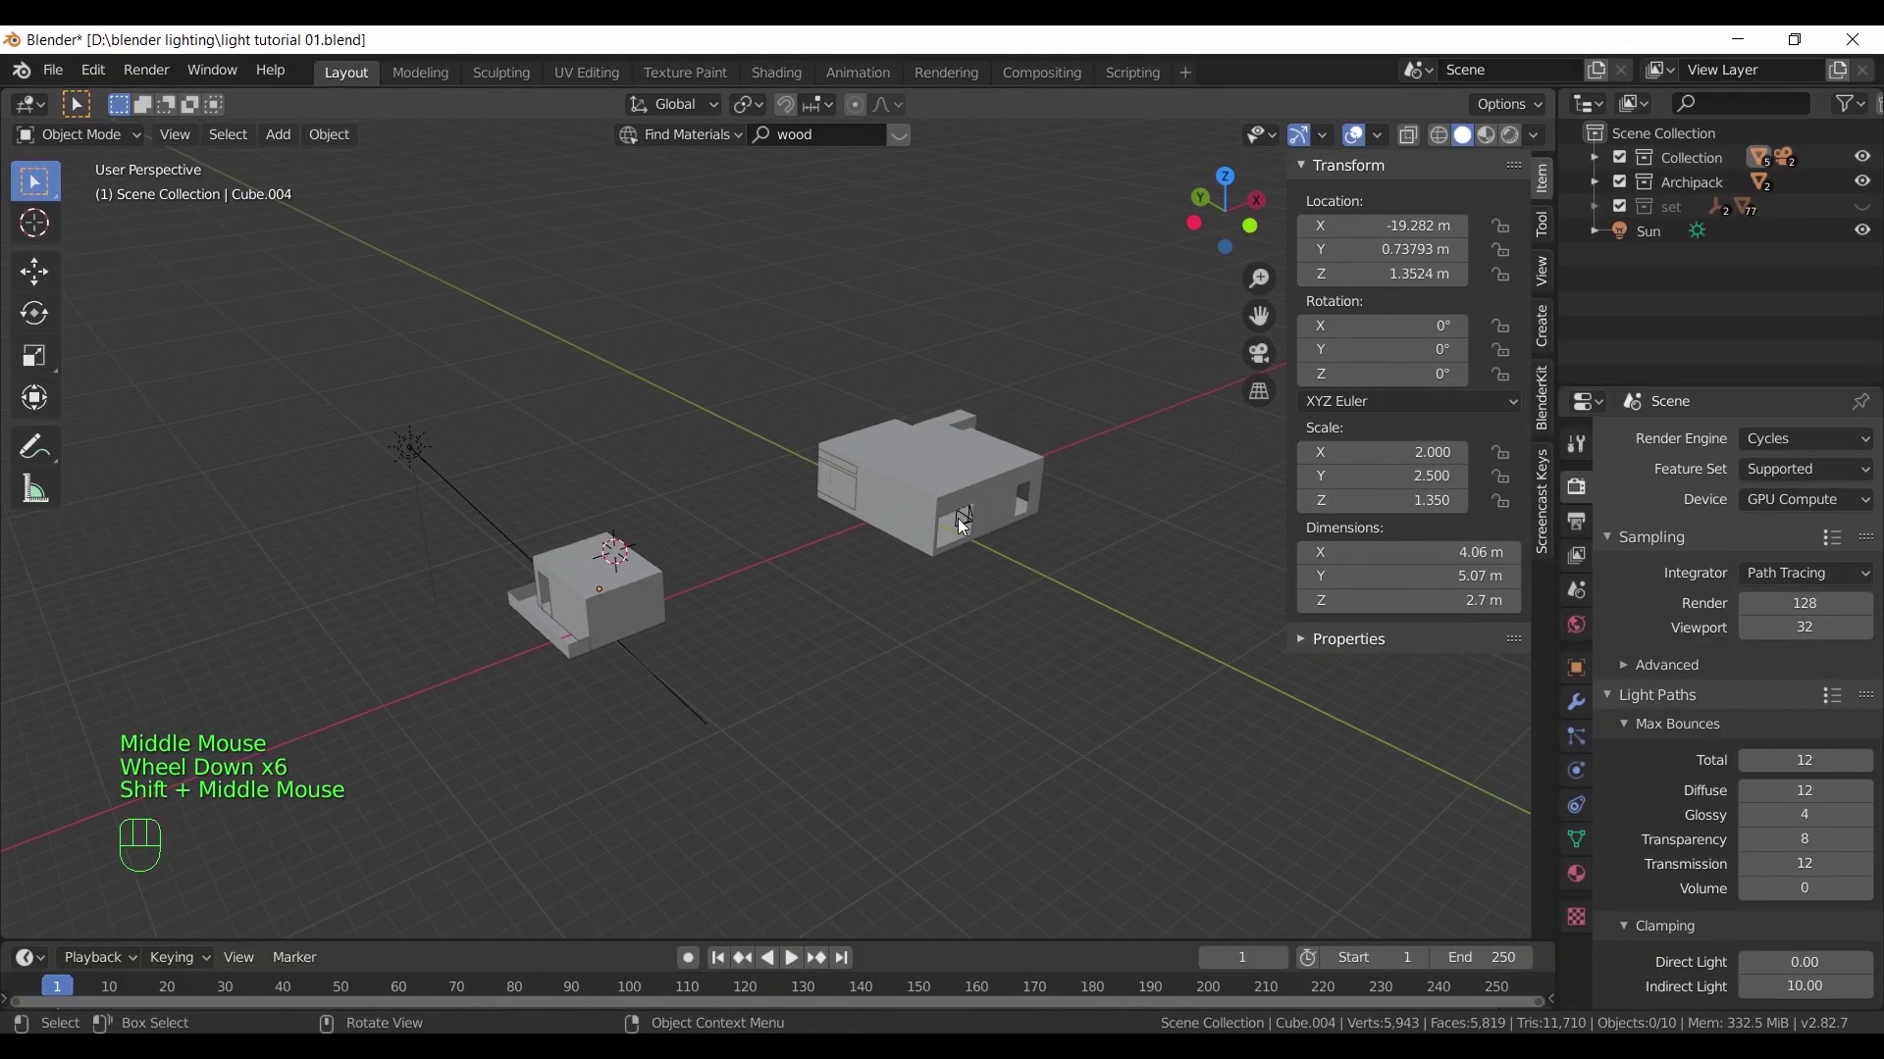
# Make the camera inside the larger house active and view through it, hiding the sidebar and Sun light
pyautogui.click(971, 522)
pyautogui.press('ctrl+KP_0')
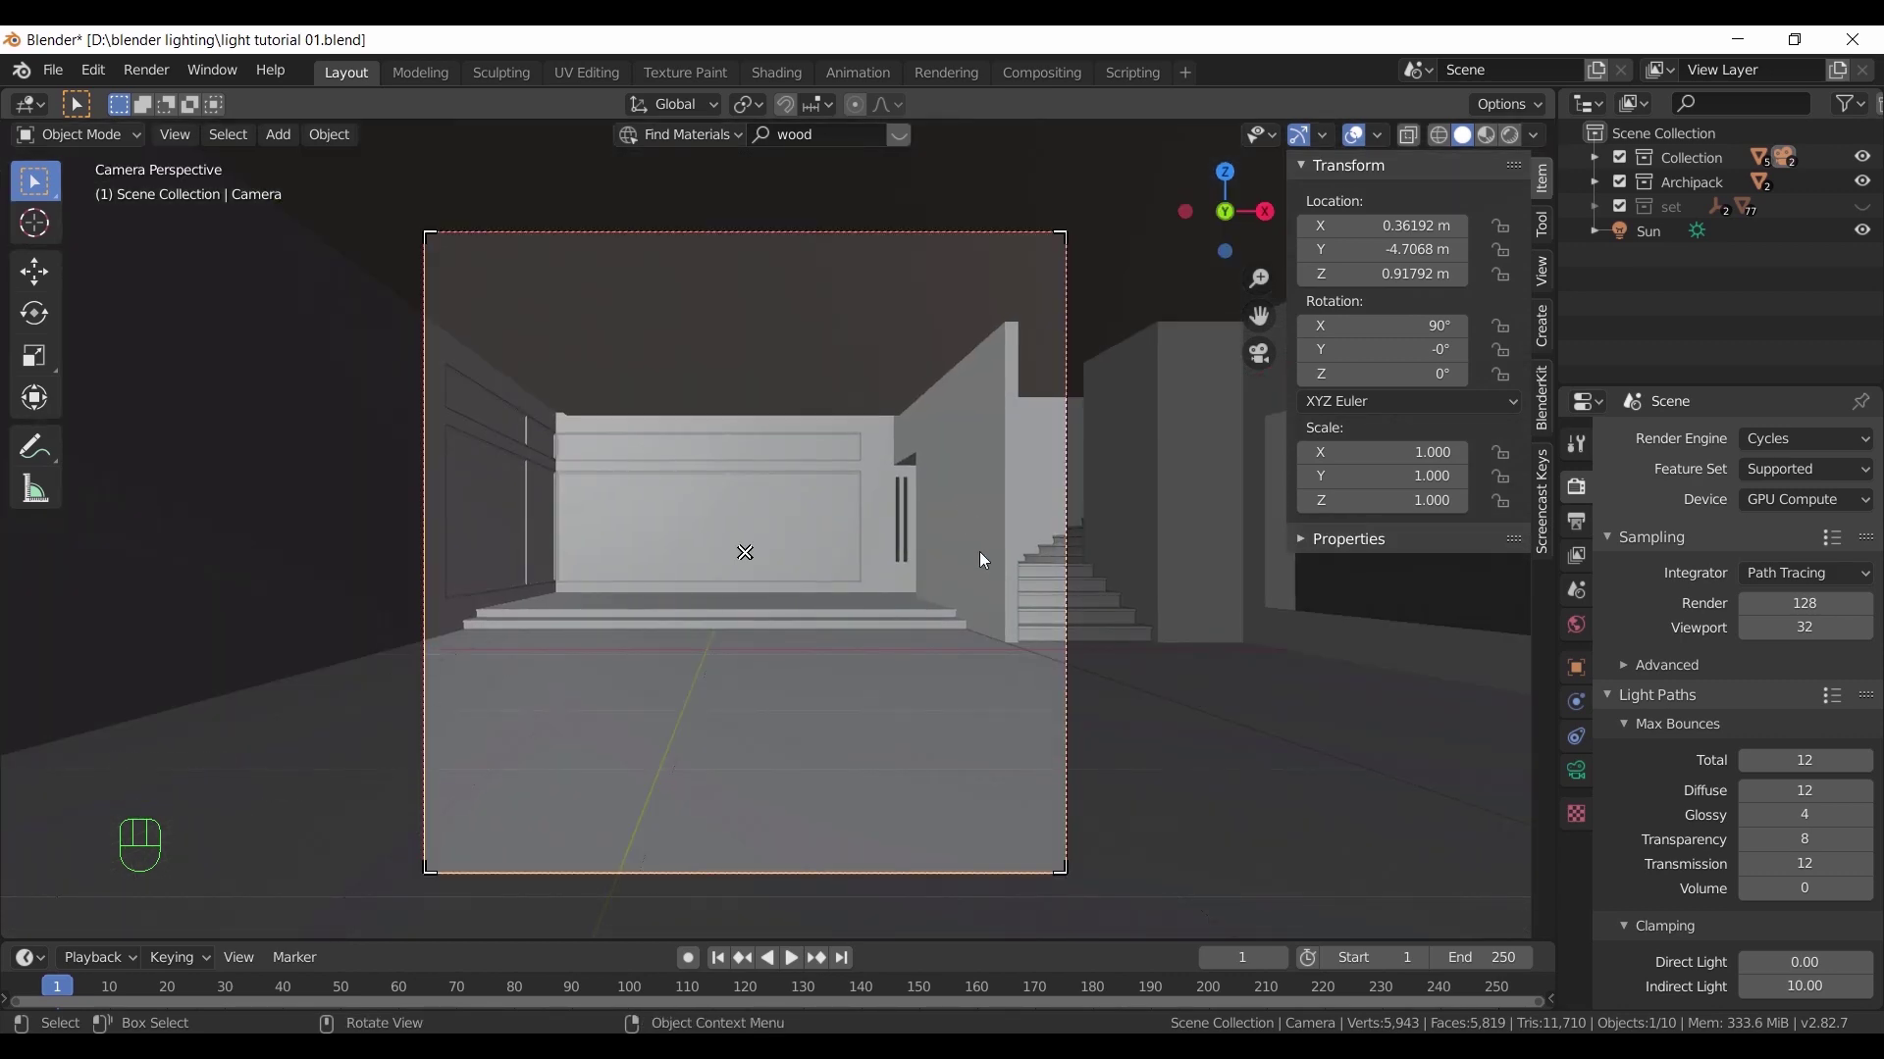
pyautogui.press('n')
pyautogui.click(1650, 232)
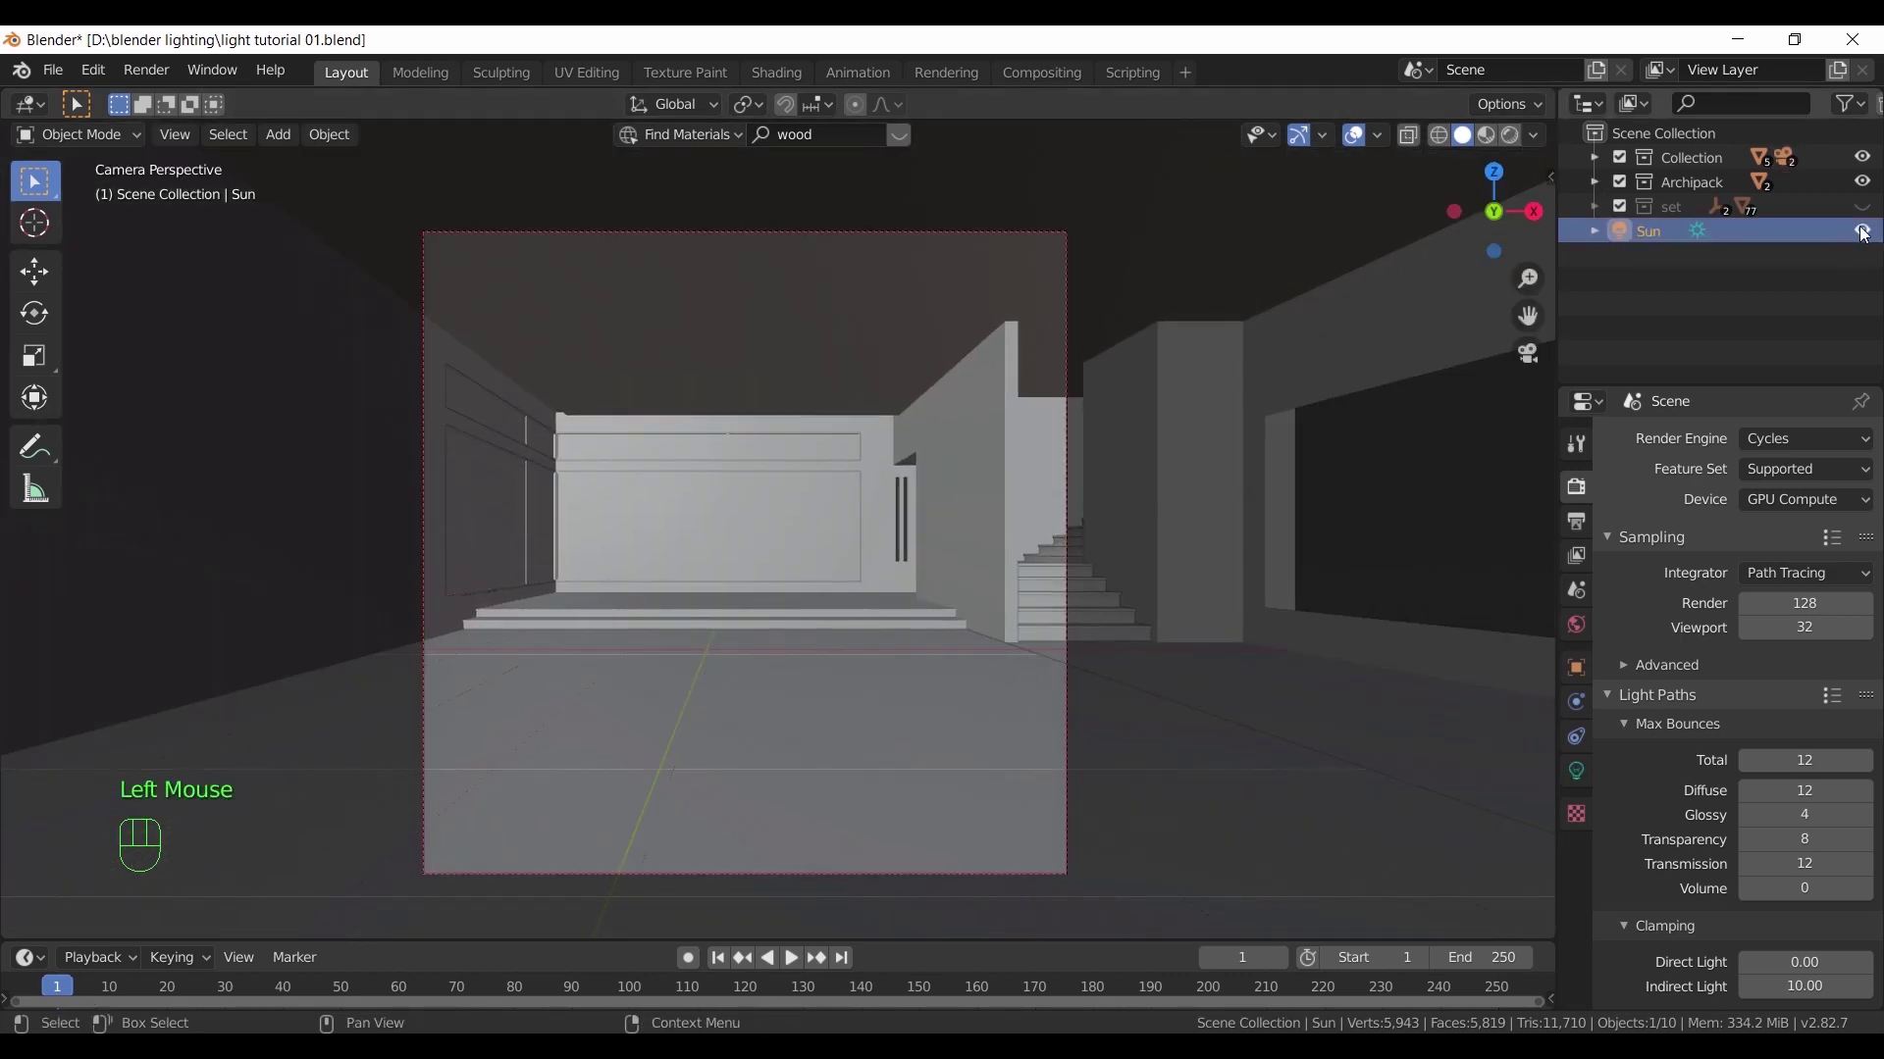
pyautogui.click(1862, 231)
# Set the World colour to white via hex, then darken it to neutral grey 8F8F8F
pyautogui.click(1576, 625)
pyautogui.click(1795, 585)
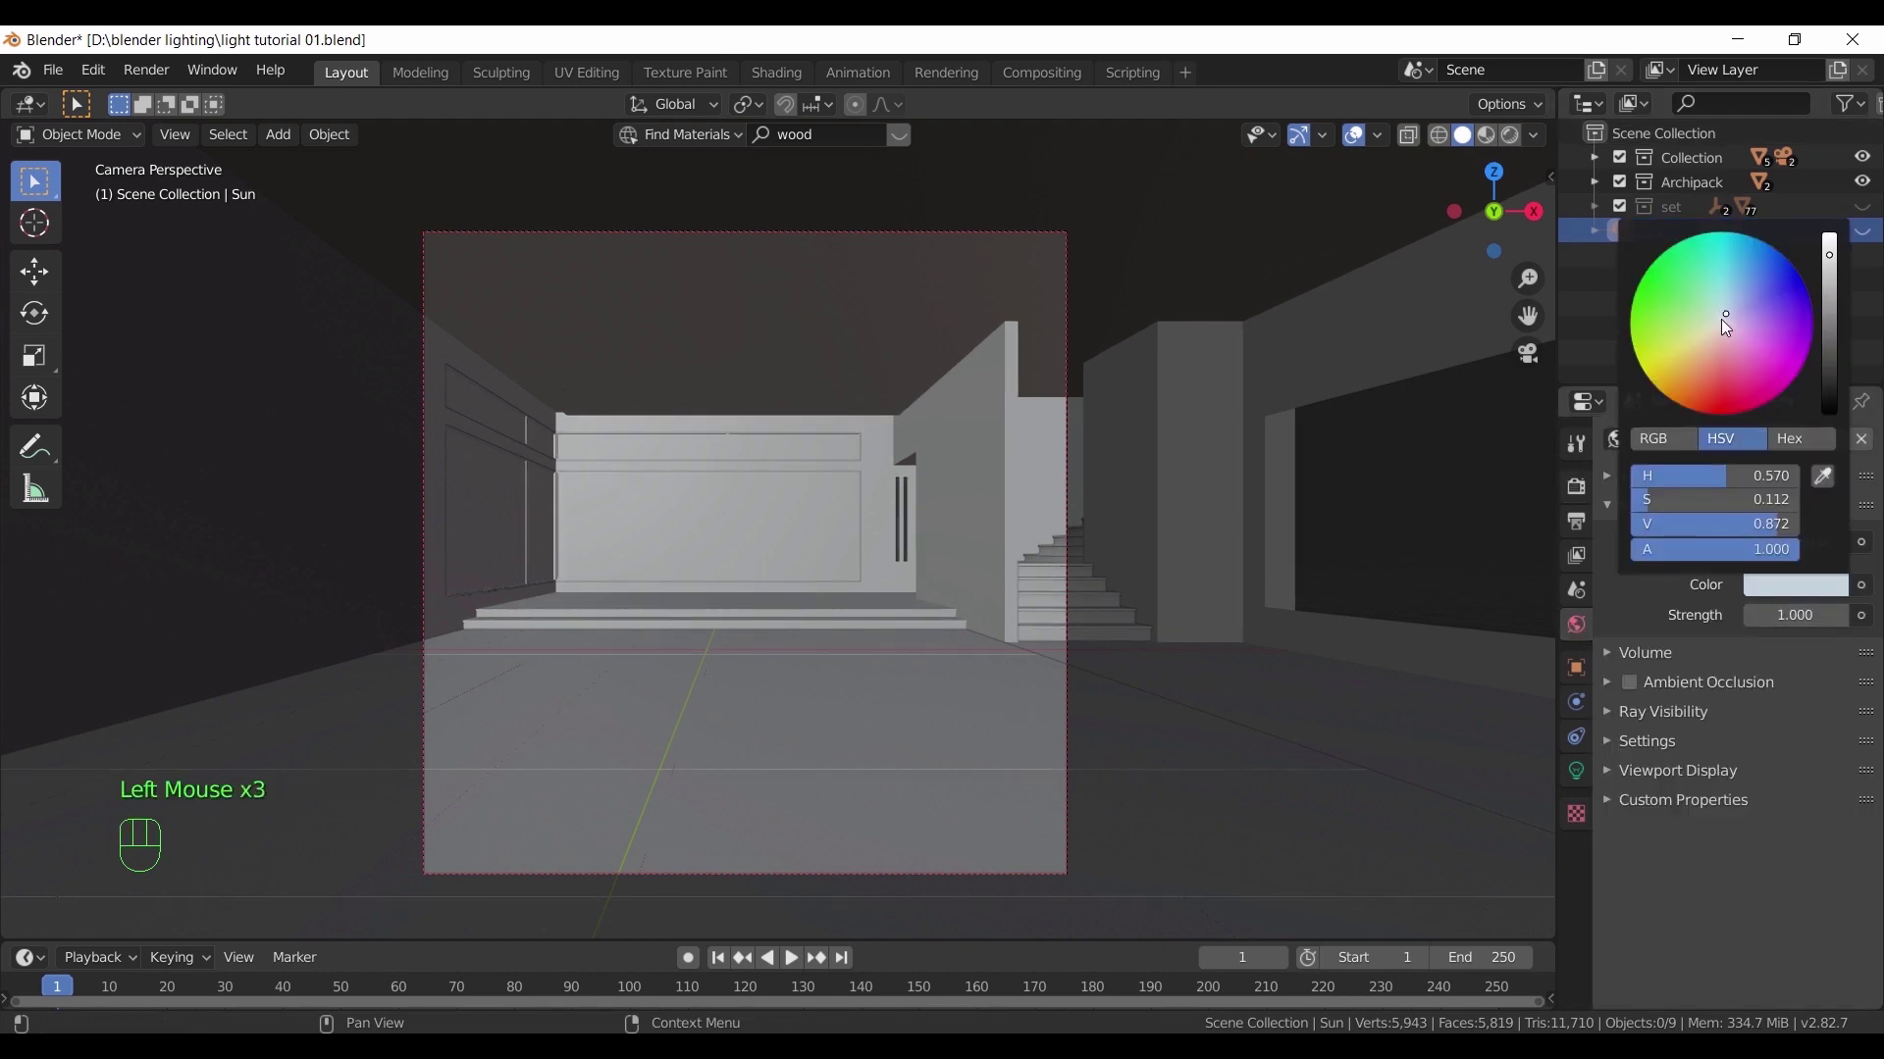
pyautogui.click(1791, 438)
pyautogui.click(1701, 476)
pyautogui.write('ff')
pyautogui.press('Return')
pyautogui.moveTo(1830, 255); pyautogui.dragTo(1830, 309)
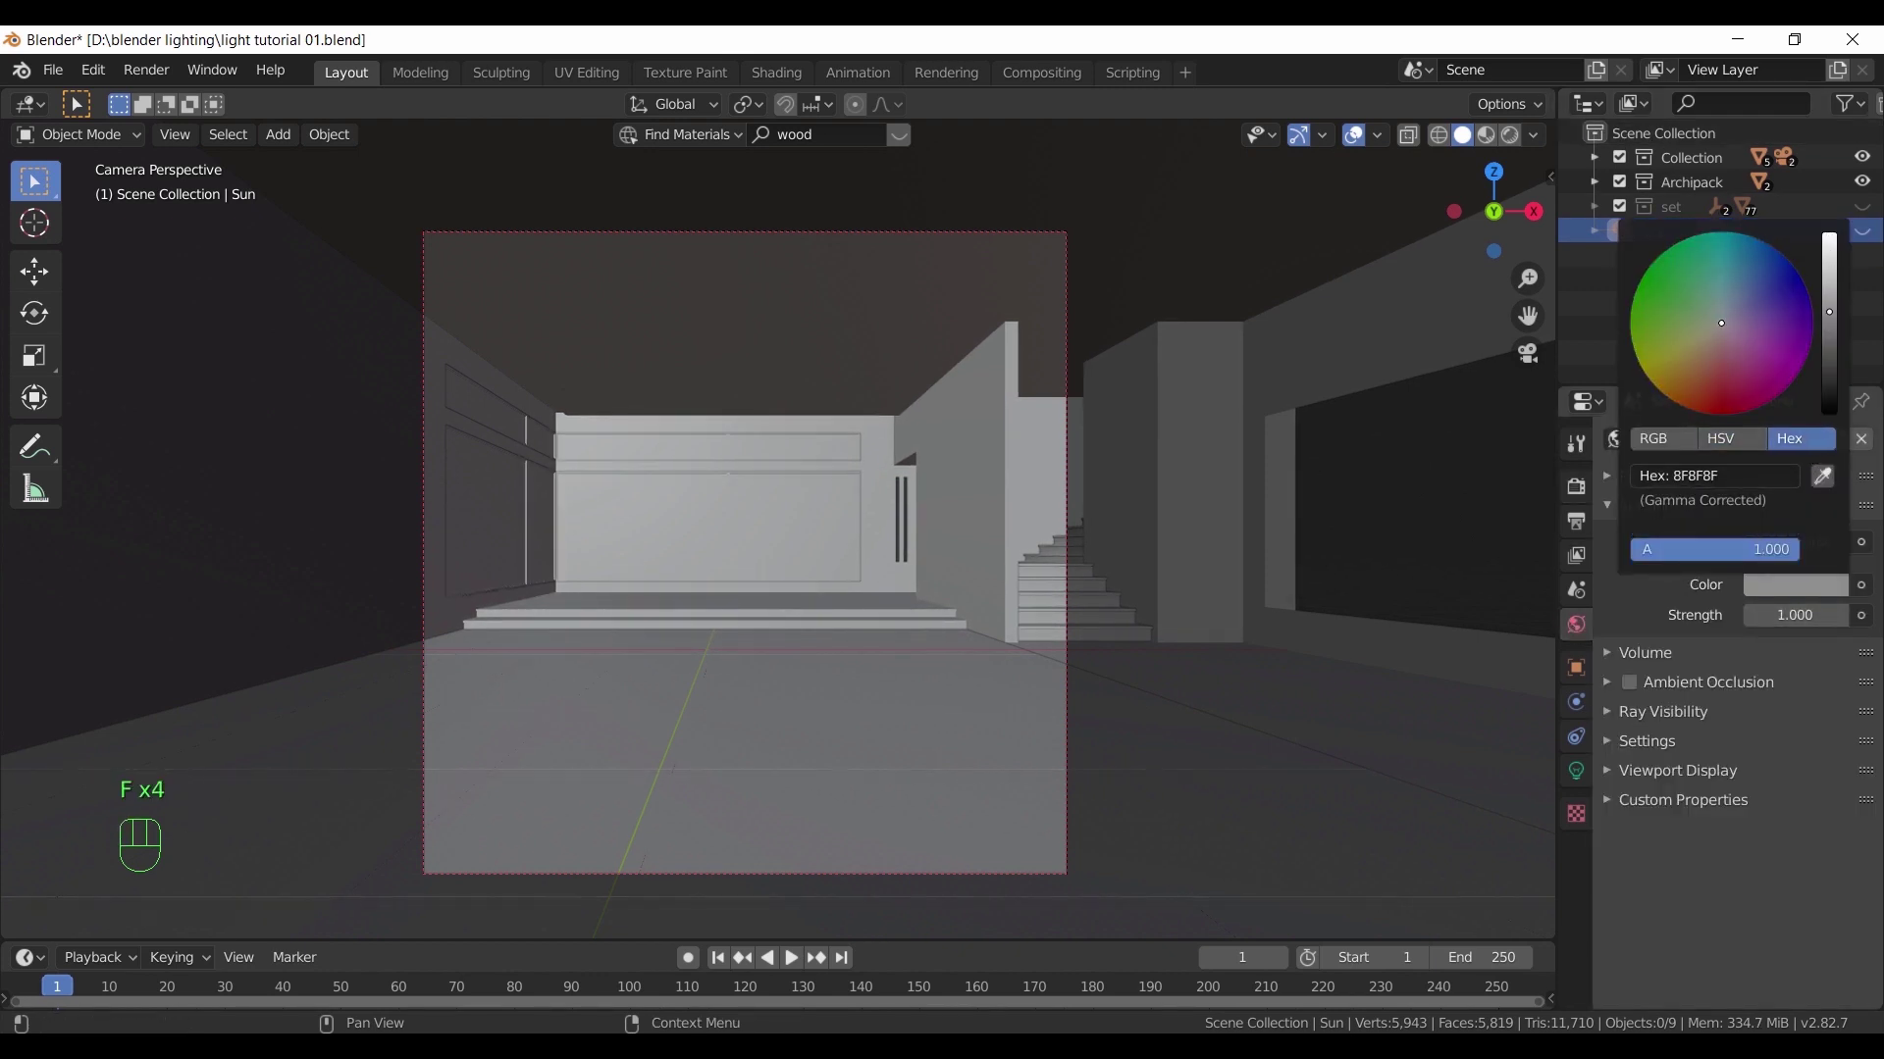
# Preview the grey-lit interior in rendered shading, then return to solid shading
pyautogui.press('z')
pyautogui.click(956, 499)
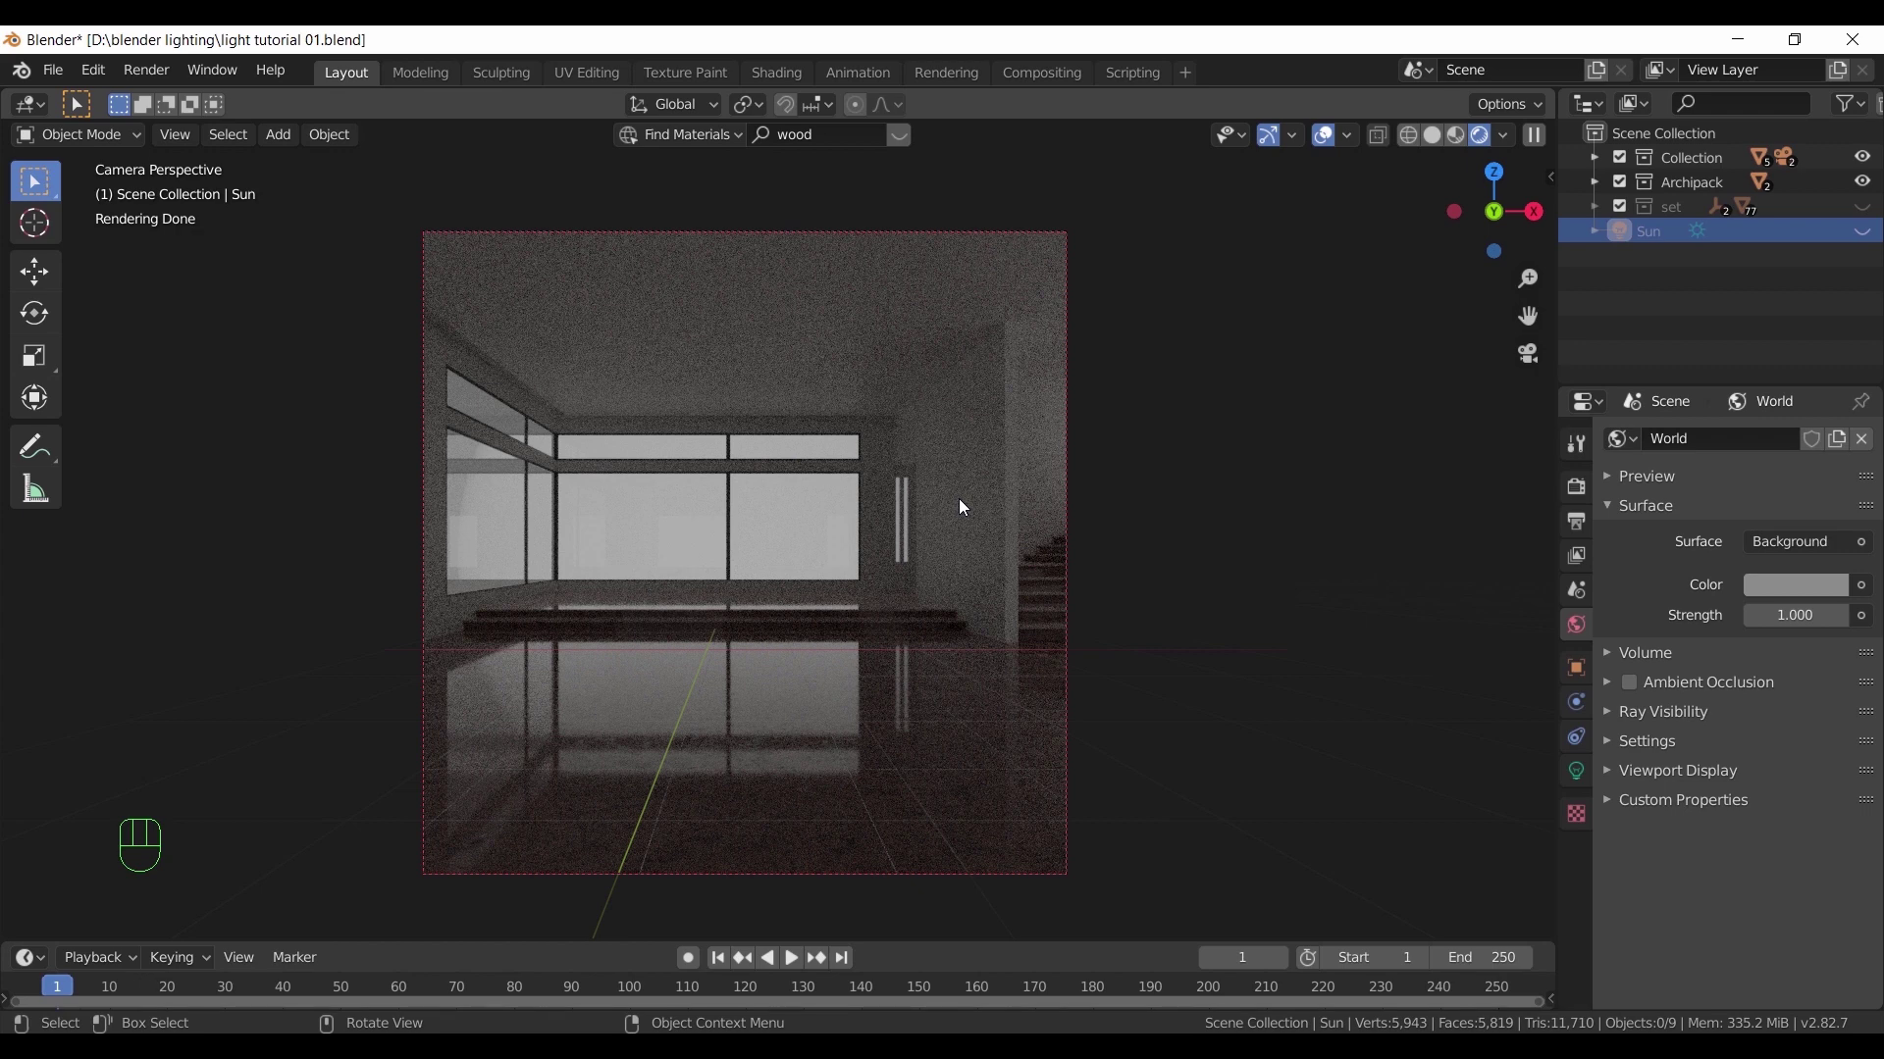
pyautogui.click(1433, 135)
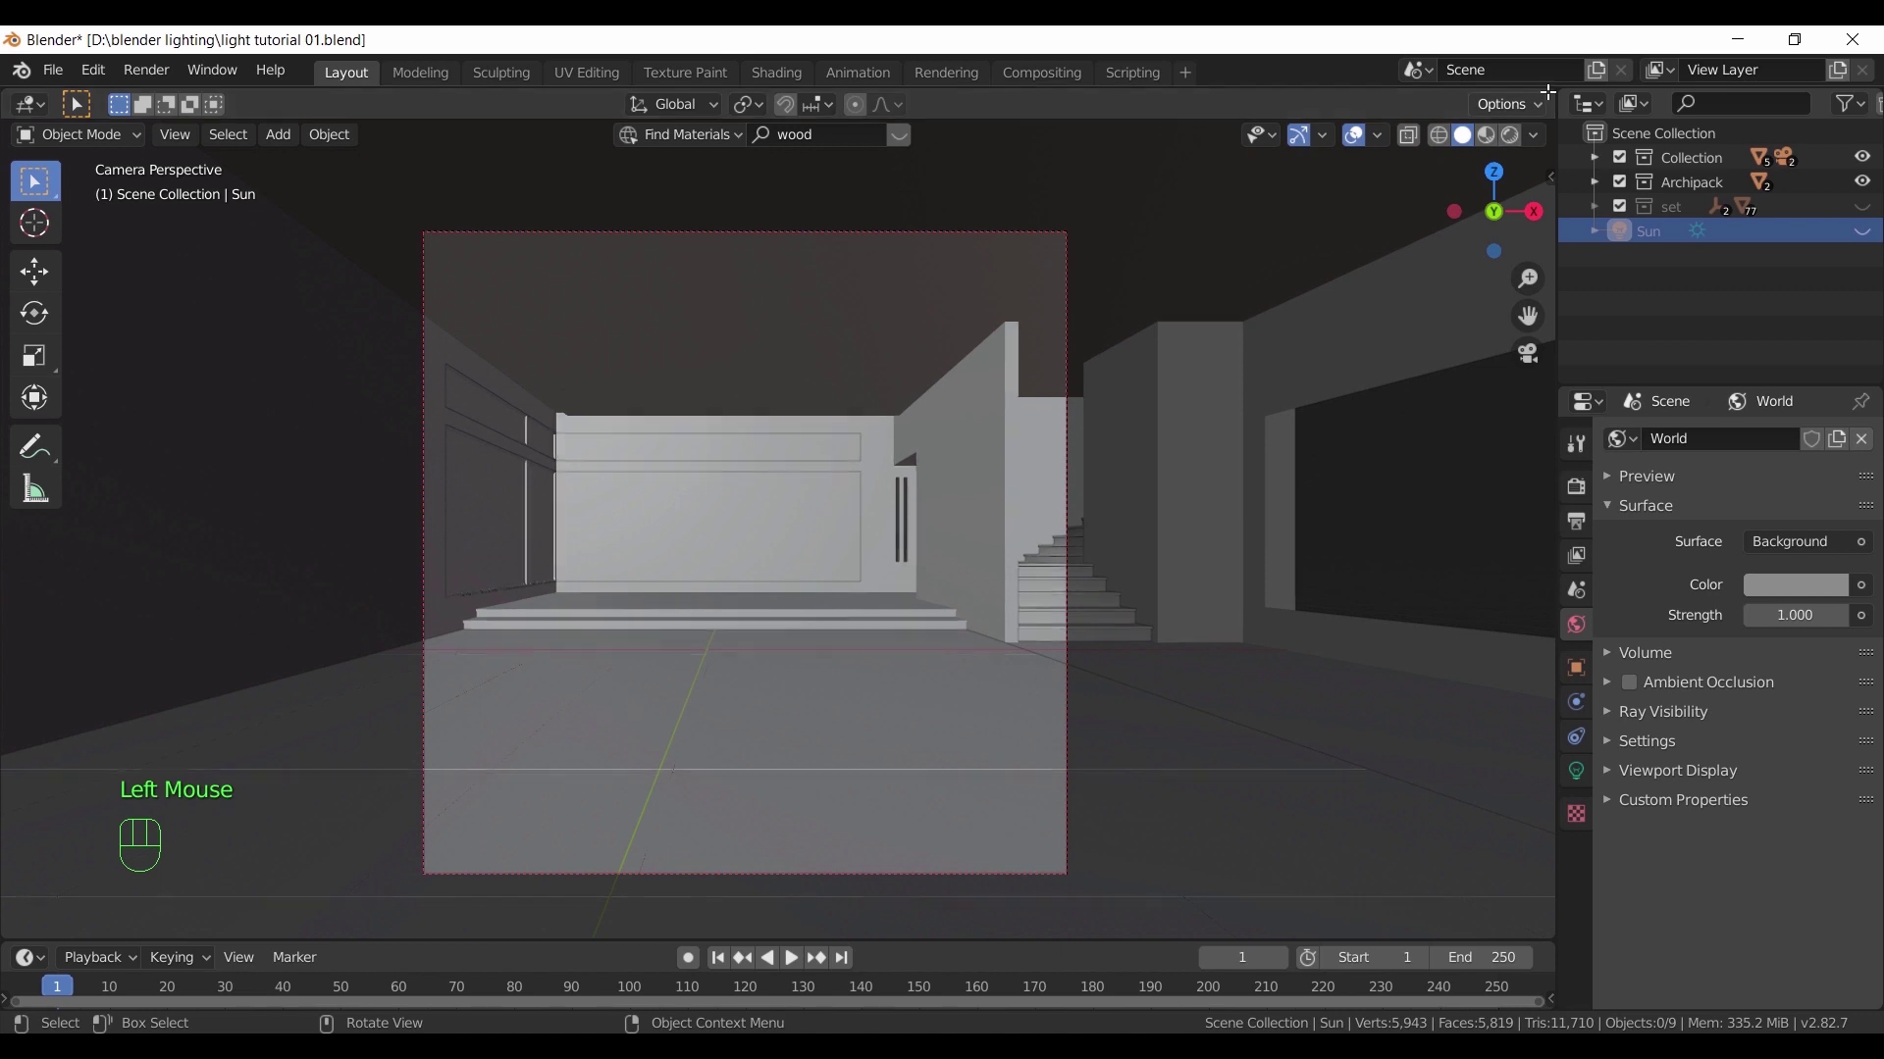
# Split the 3D view and show the World shader nodes in a Shader Editor on the right
pyautogui.moveTo(1548, 92); pyautogui.dragTo(922, 96)
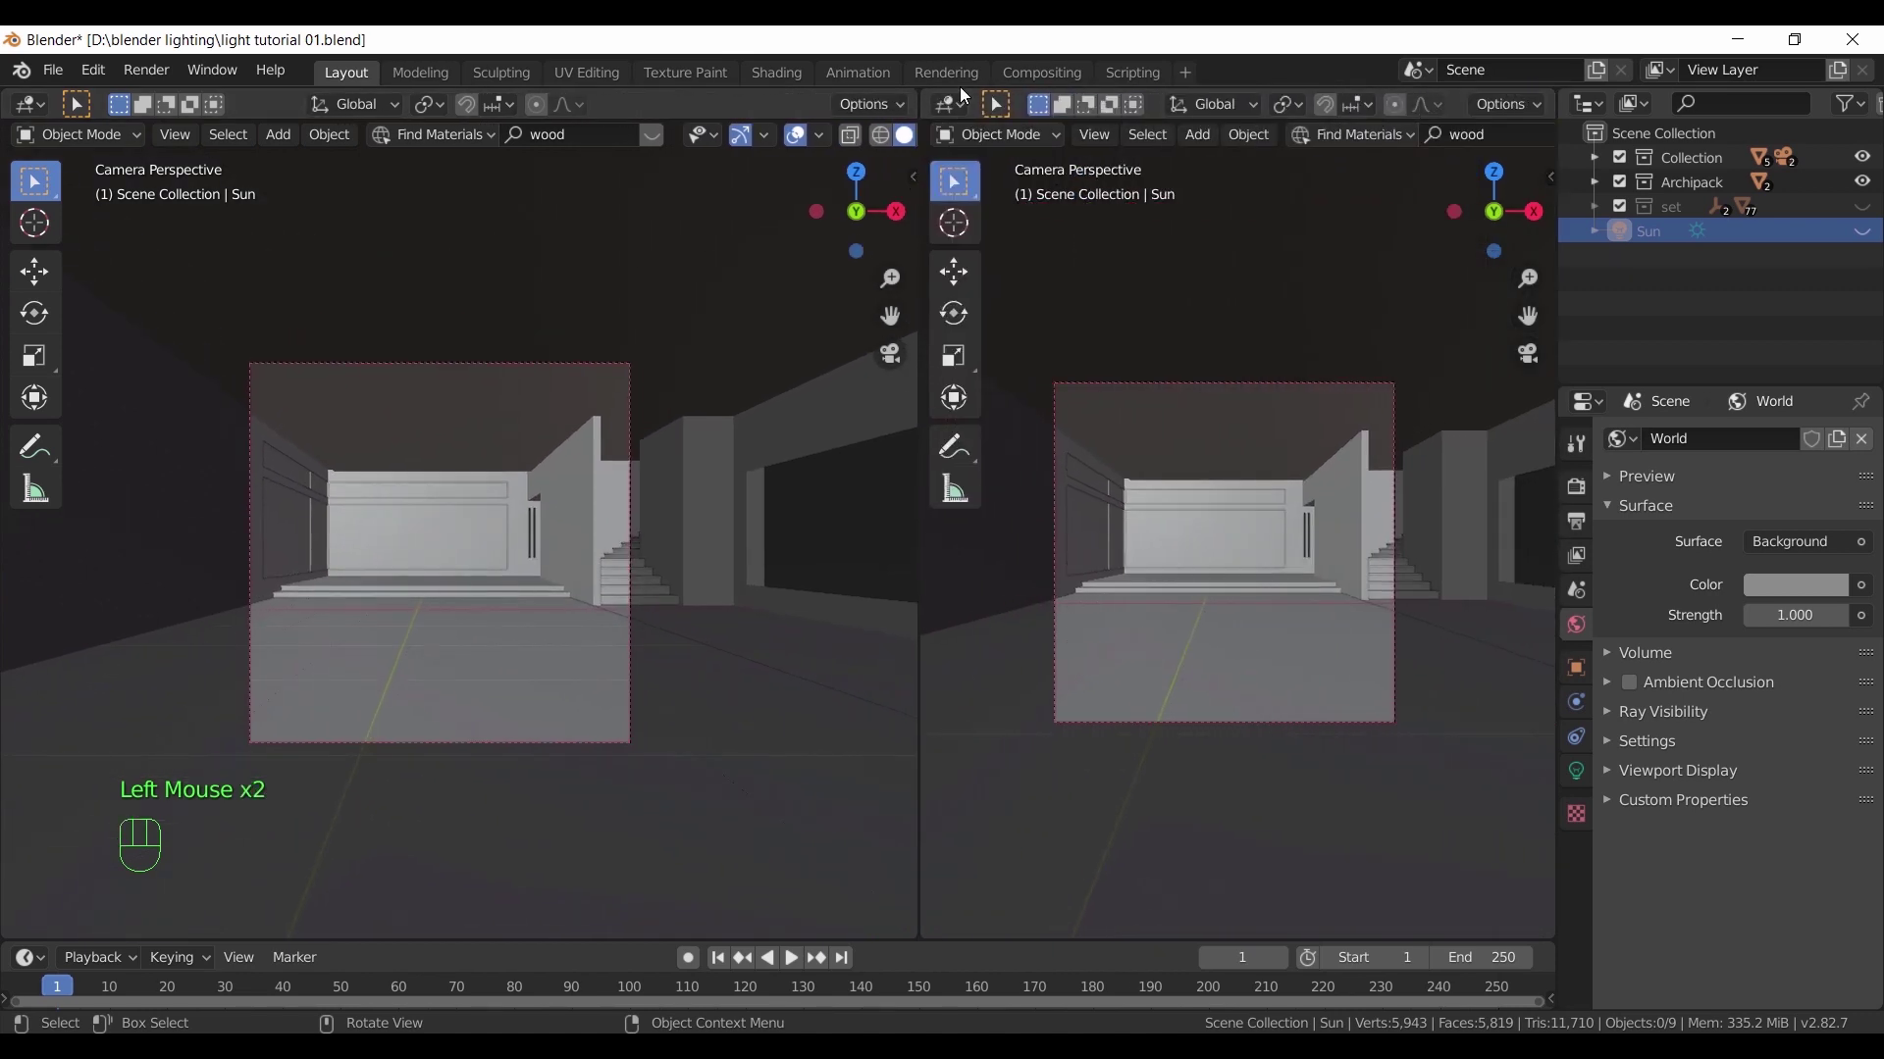
pyautogui.click(946, 104)
pyautogui.click(1045, 274)
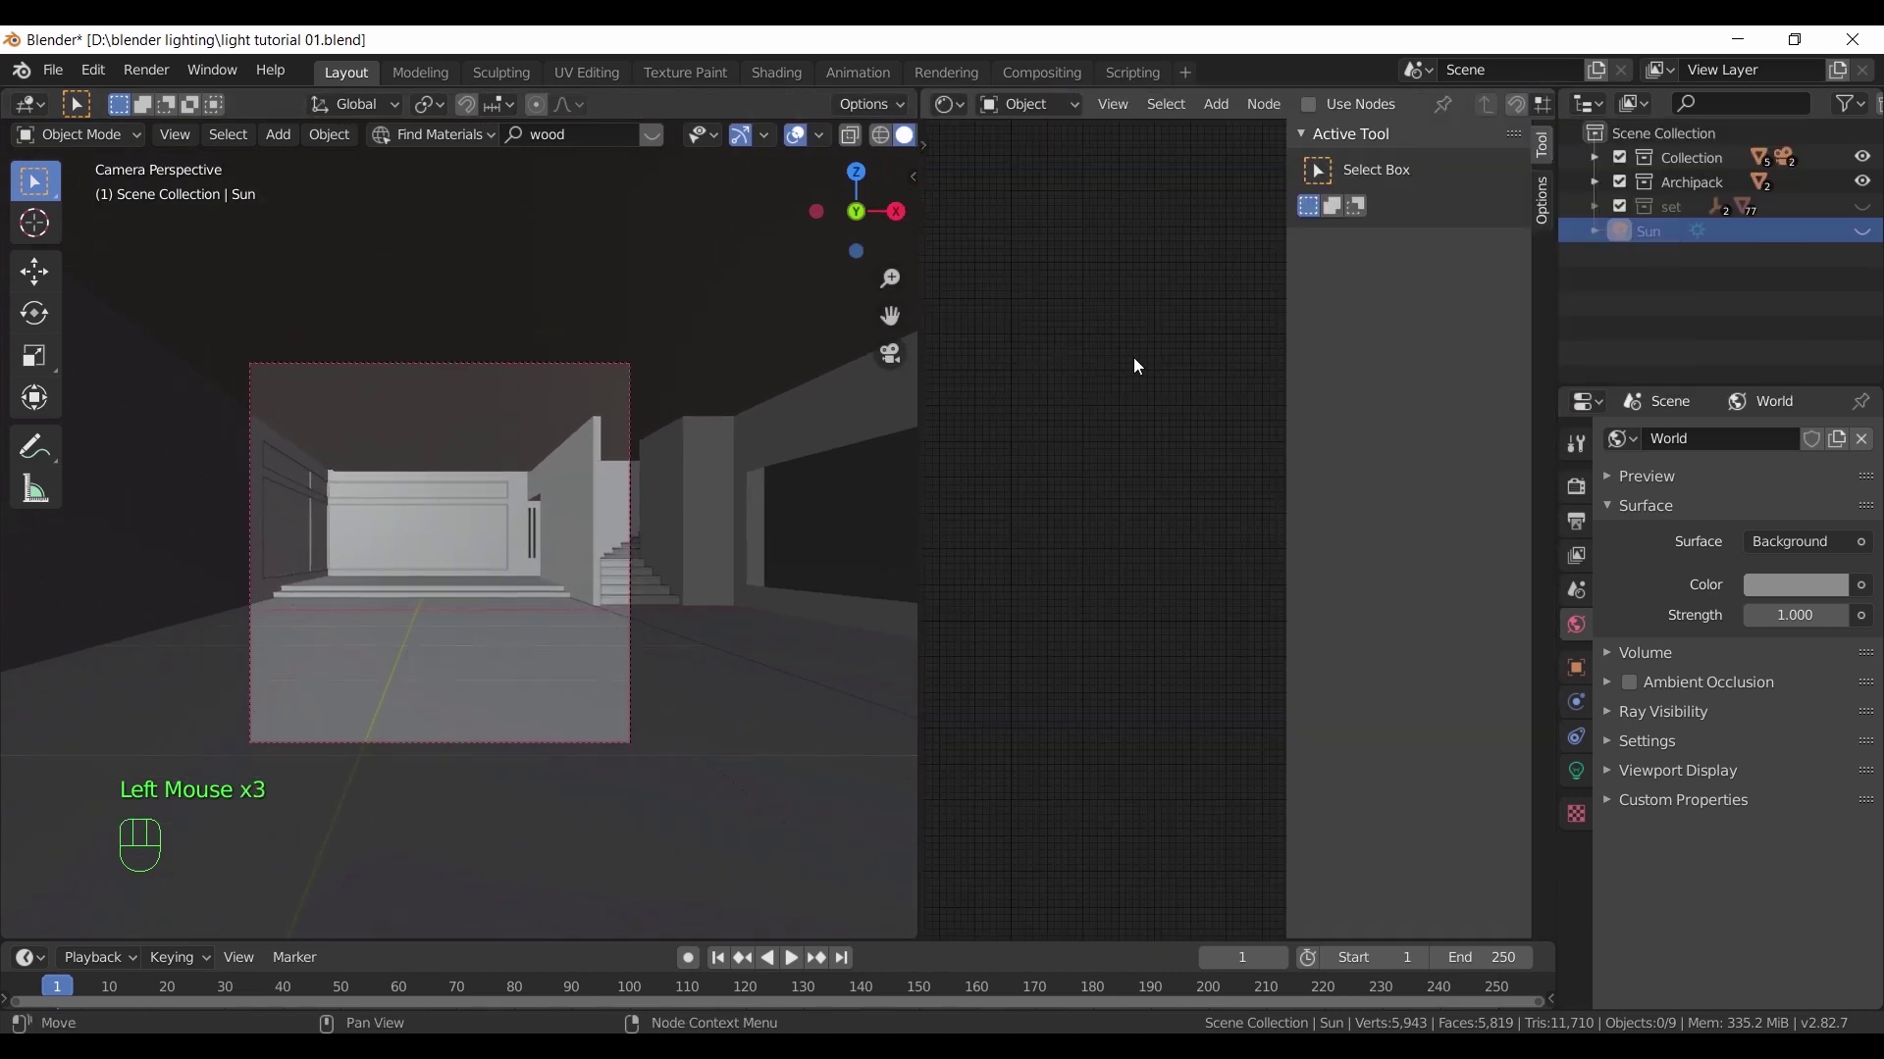
pyautogui.press('n')
pyautogui.click(1042, 105)
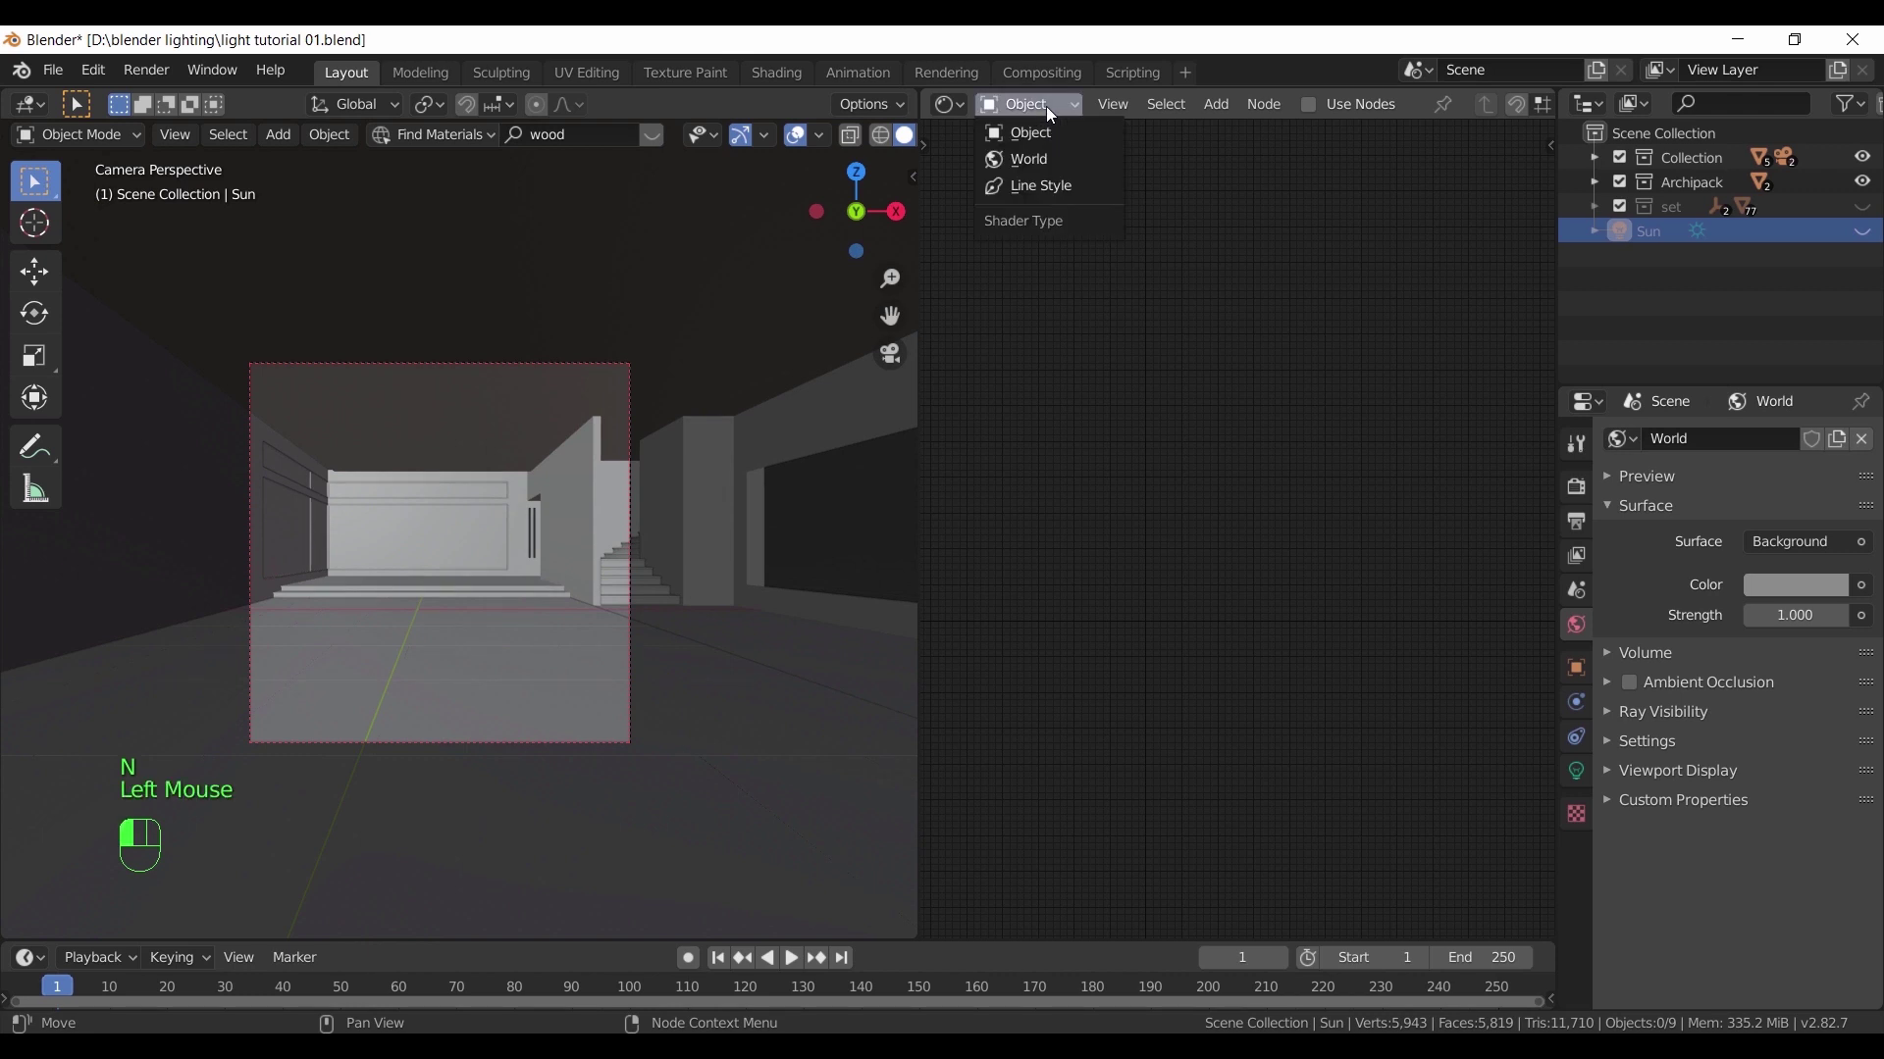
pyautogui.click(1073, 158)
pyautogui.scroll(16, 1238, 427)
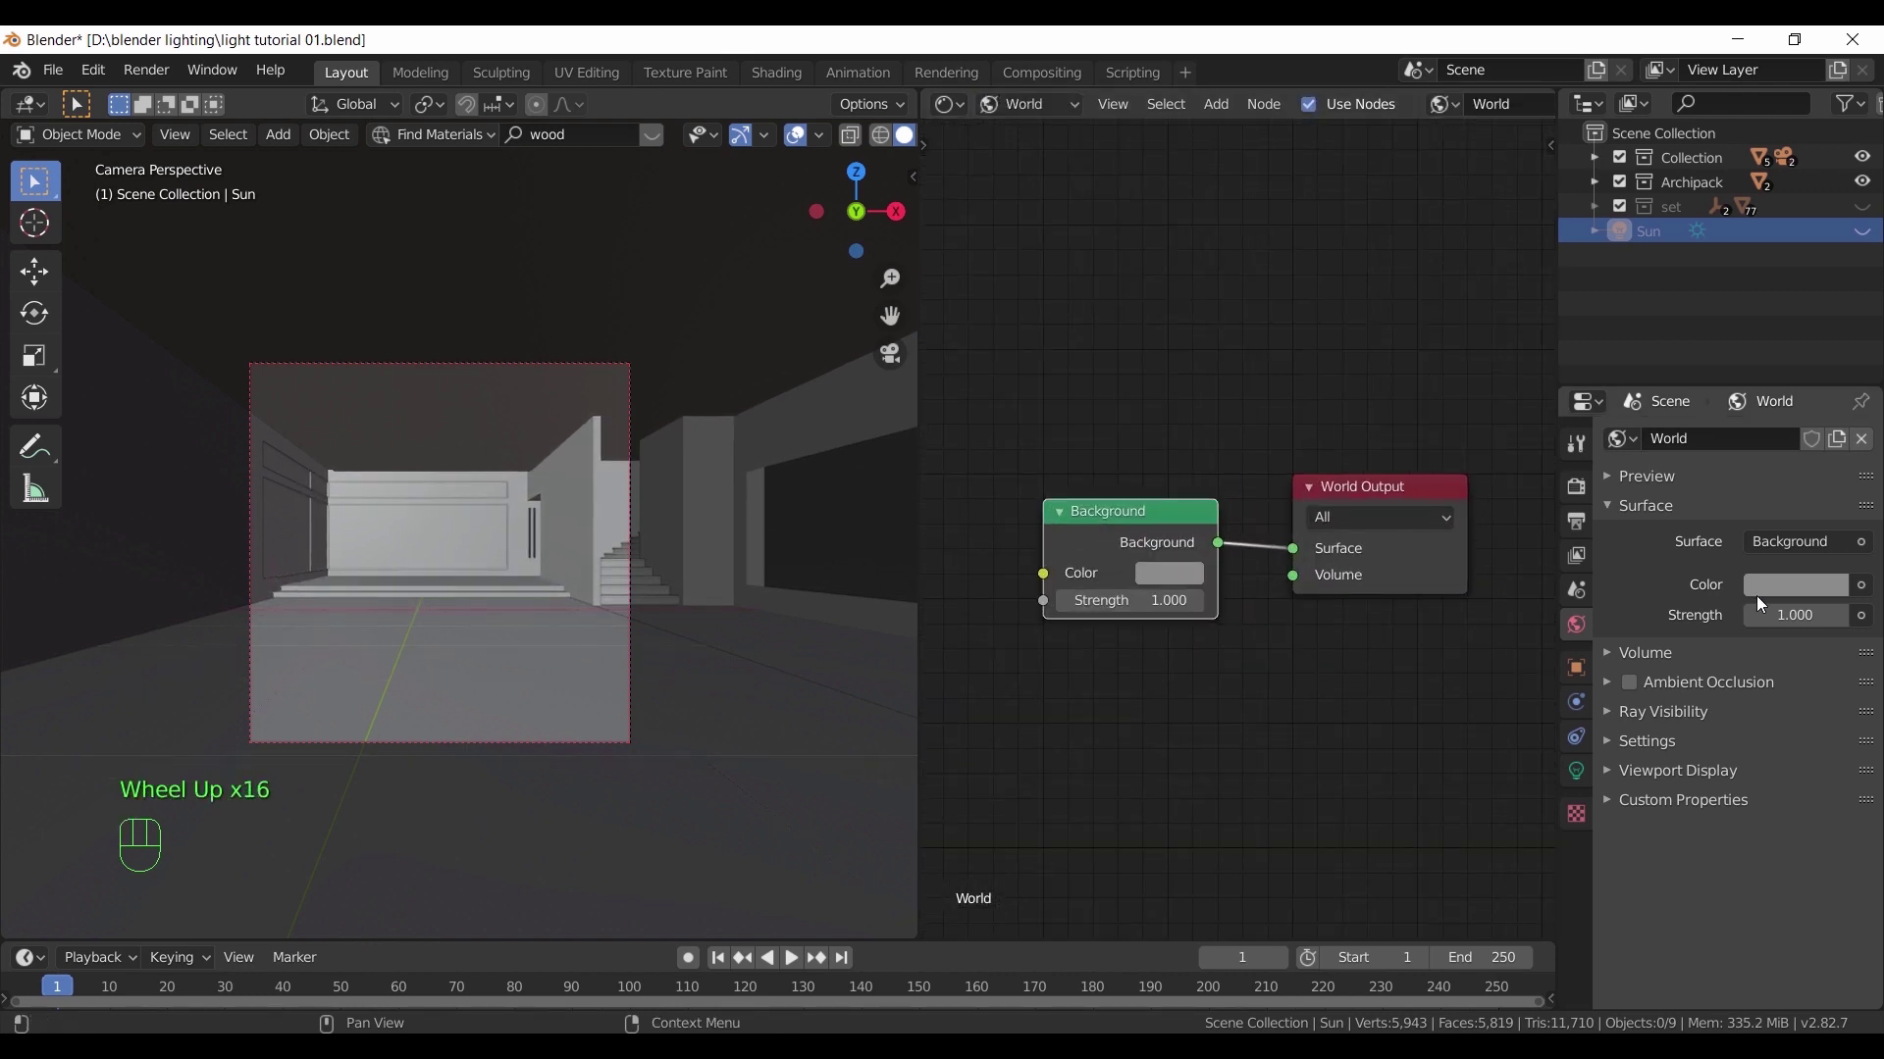
# Return the Background node strength to 1 after nudging it to 1.400
pyautogui.moveTo(1158, 600); pyautogui.dragTo(1202, 600)
pyautogui.click(1157, 600)
pyautogui.write('1')
pyautogui.press('Return')
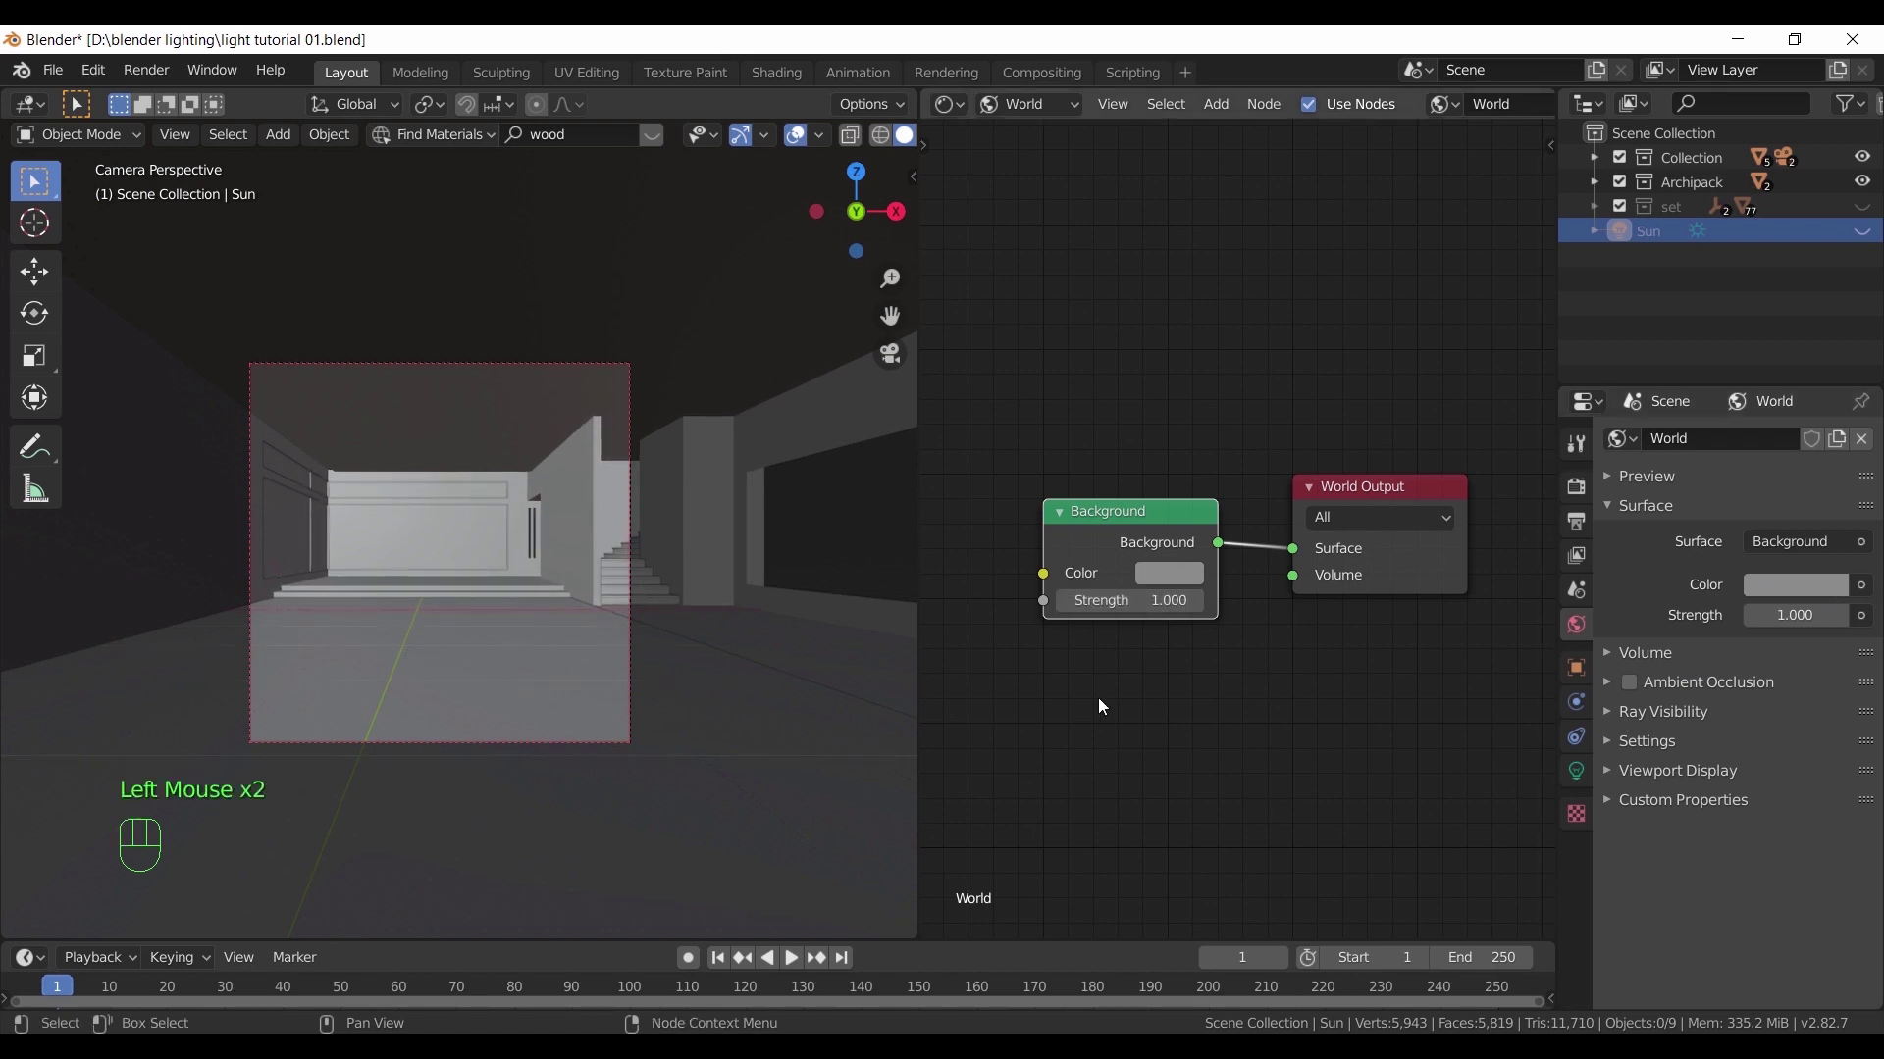
# Move the Background node right to clear space for a new node on its left
pyautogui.moveTo(1157, 682); pyautogui.dragTo(1304, 638, button='middle')
pyautogui.click(1312, 450)
pyautogui.click(1299, 478)
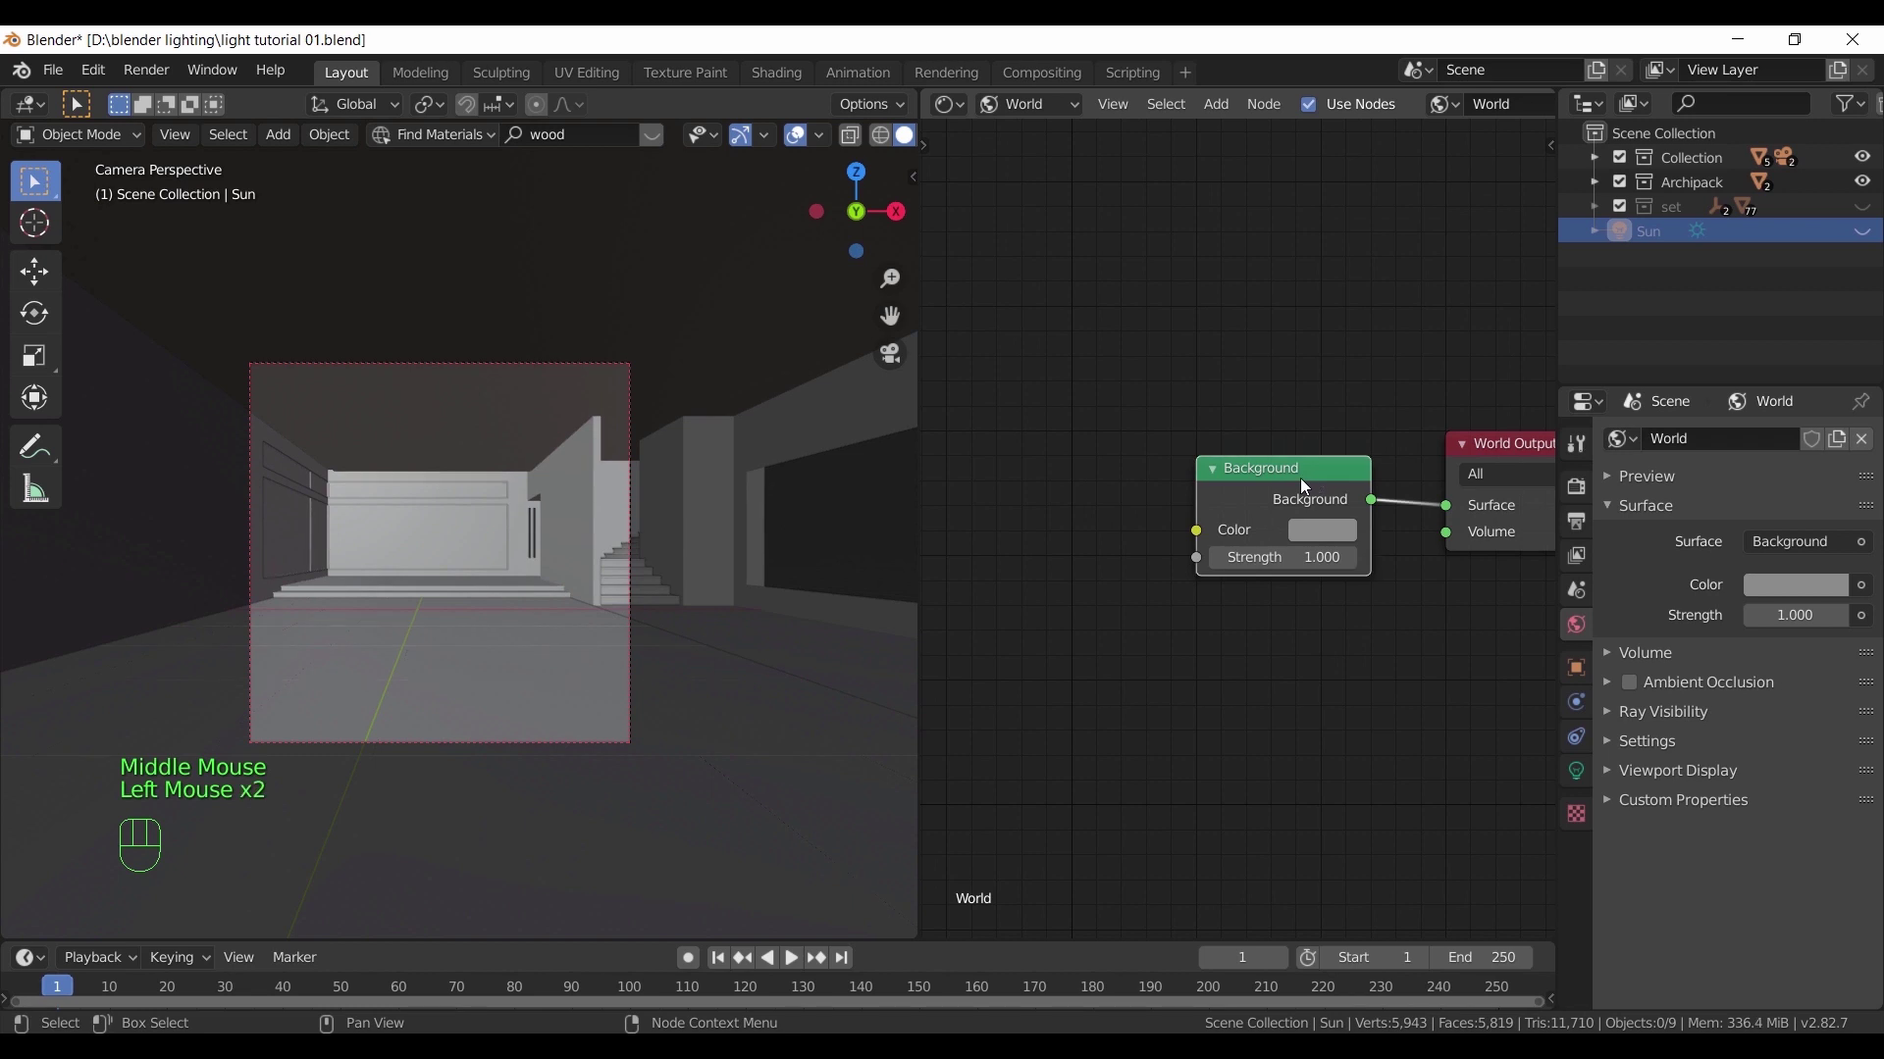
pyautogui.moveTo(1299, 479); pyautogui.dragTo(1336, 454)
pyautogui.moveTo(1062, 486); pyautogui.dragTo(1124, 487, button='middle')
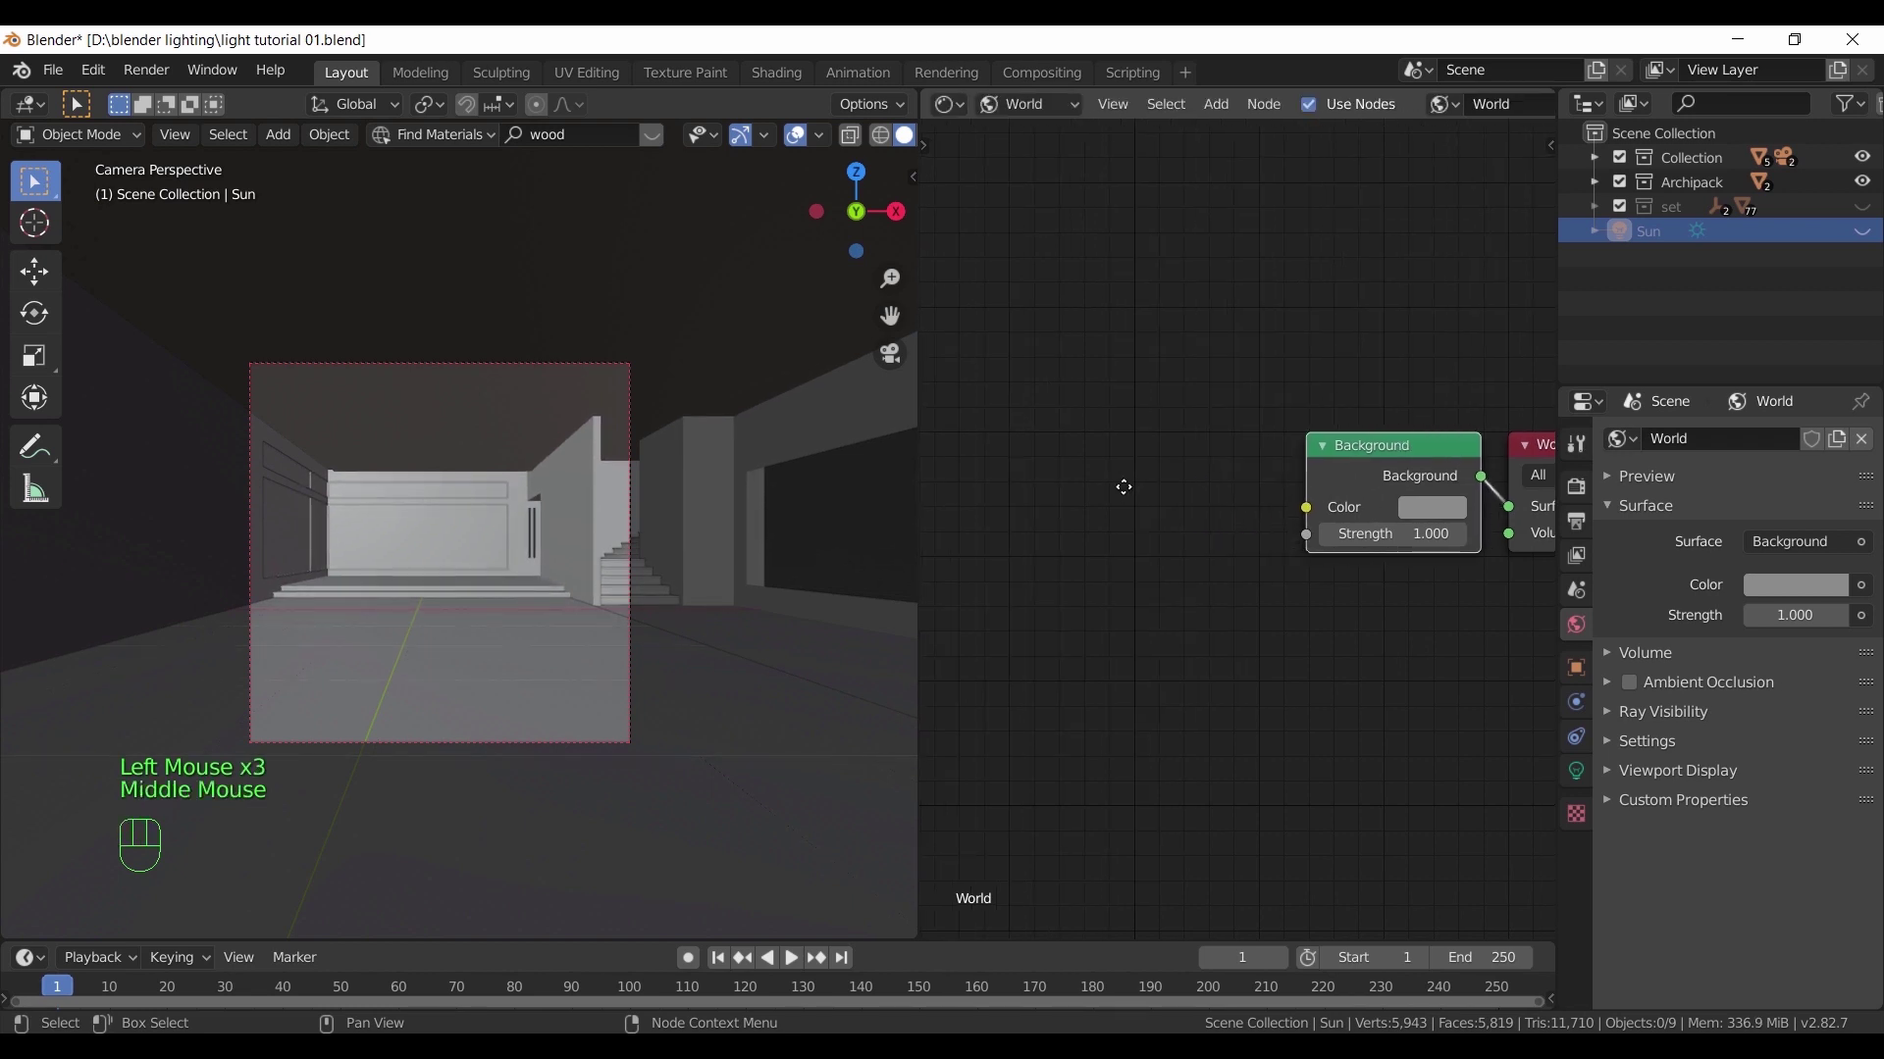
pyautogui.hotkey('shift', 'a')
# Add an Environment Texture loading spiaggia_di_mondello_2k.hdr and link its Color to the Background Color
pyautogui.moveTo(1111, 593)
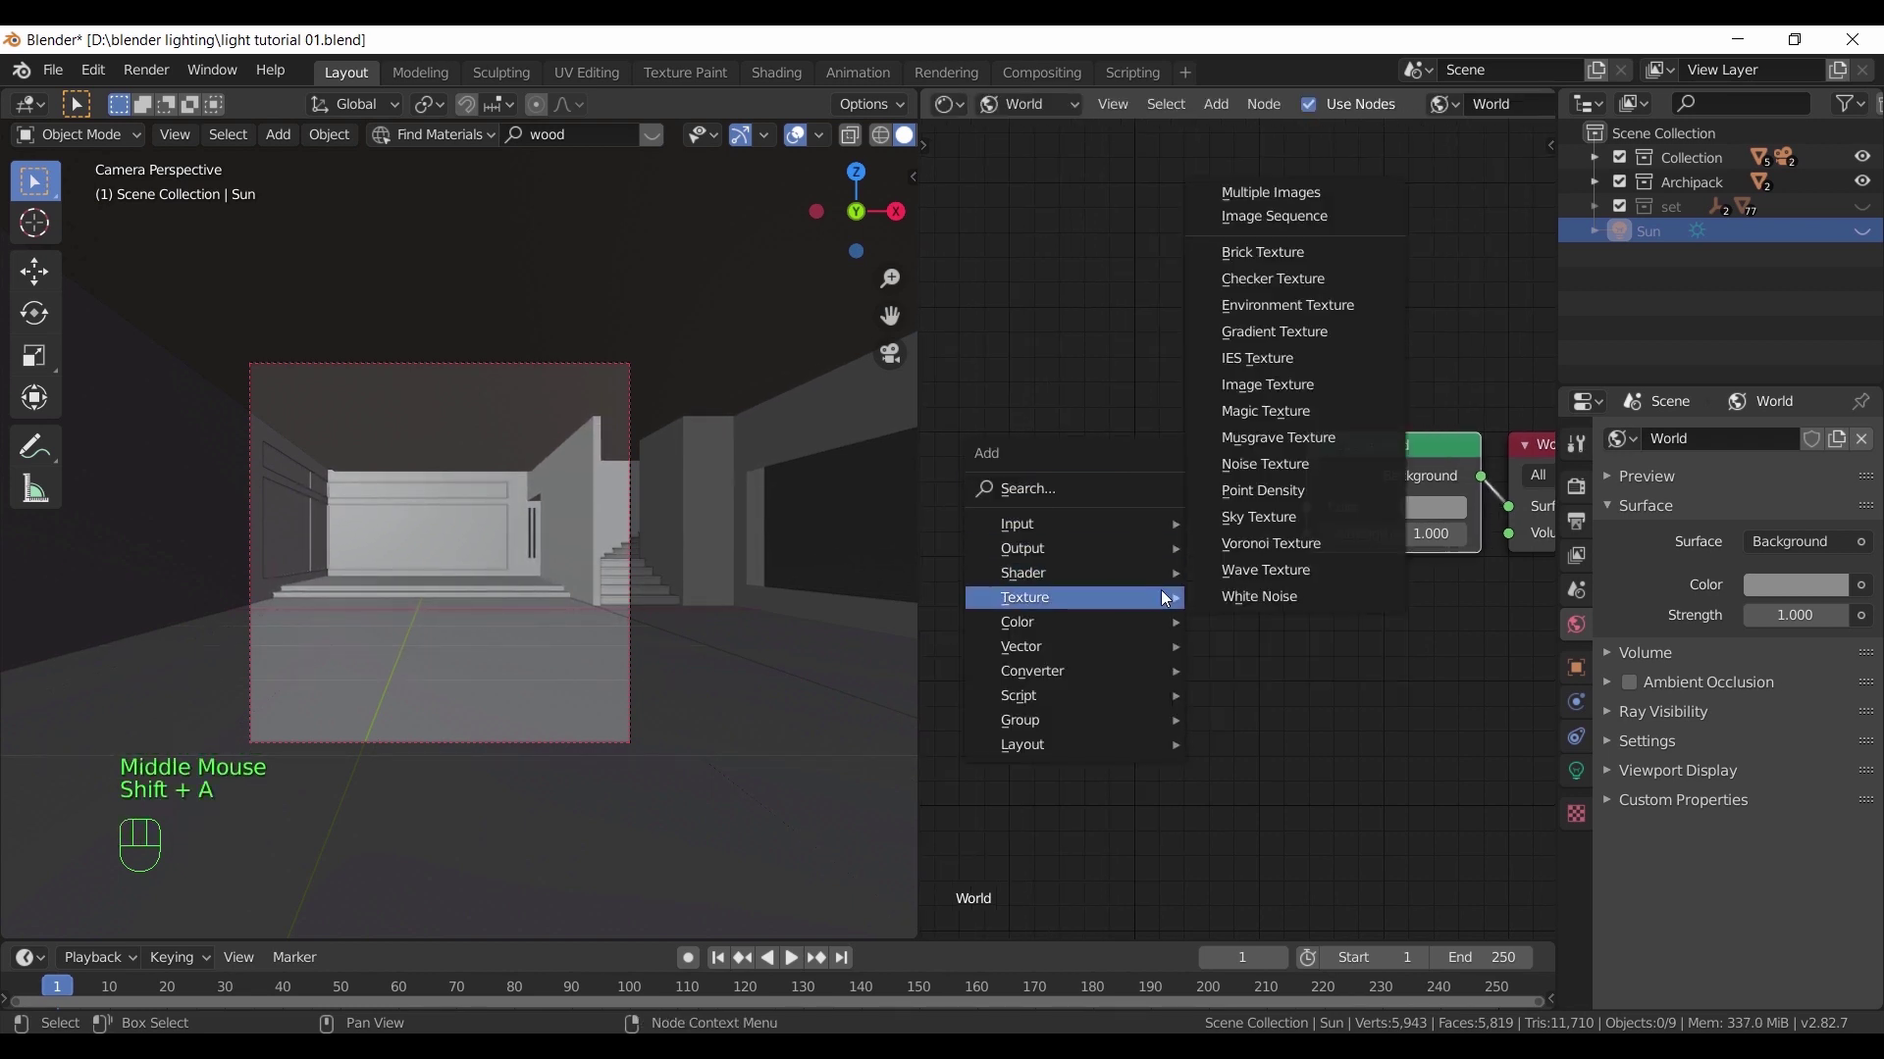
pyautogui.click(1340, 312)
pyautogui.click(955, 415)
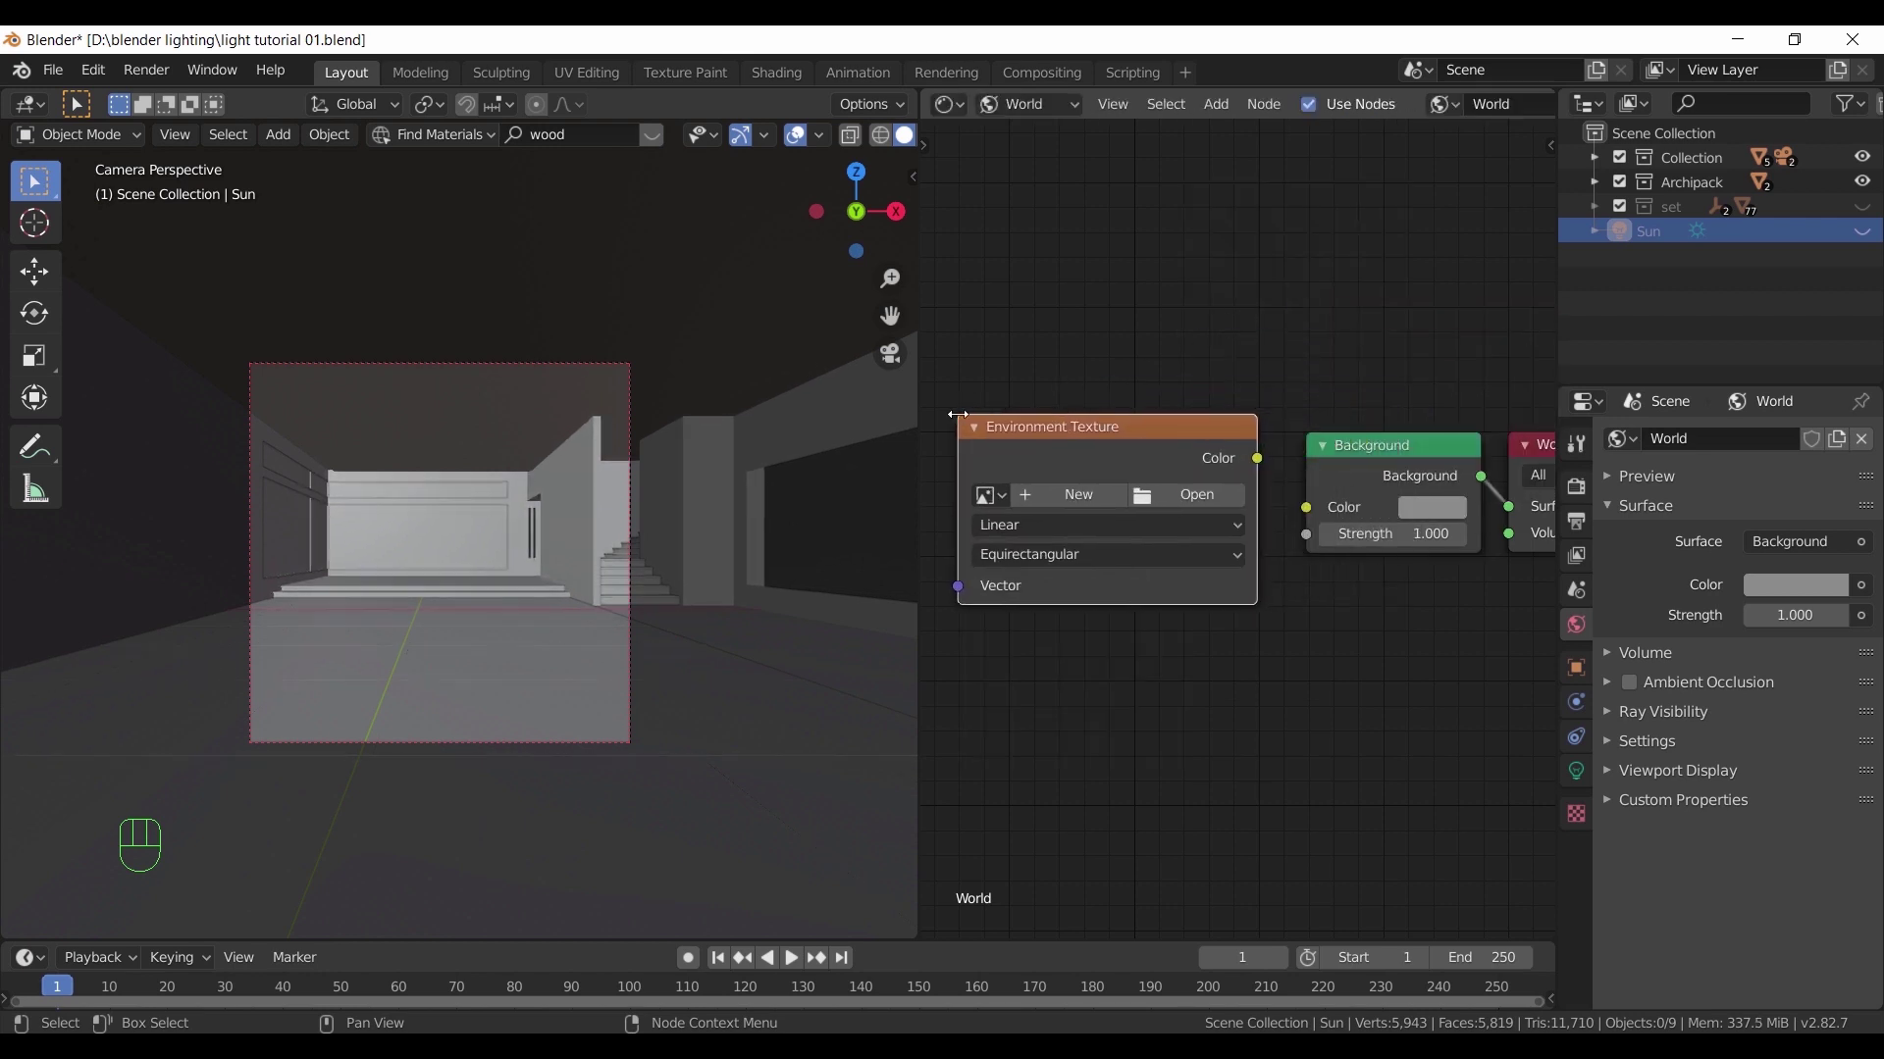
pyautogui.click(1185, 493)
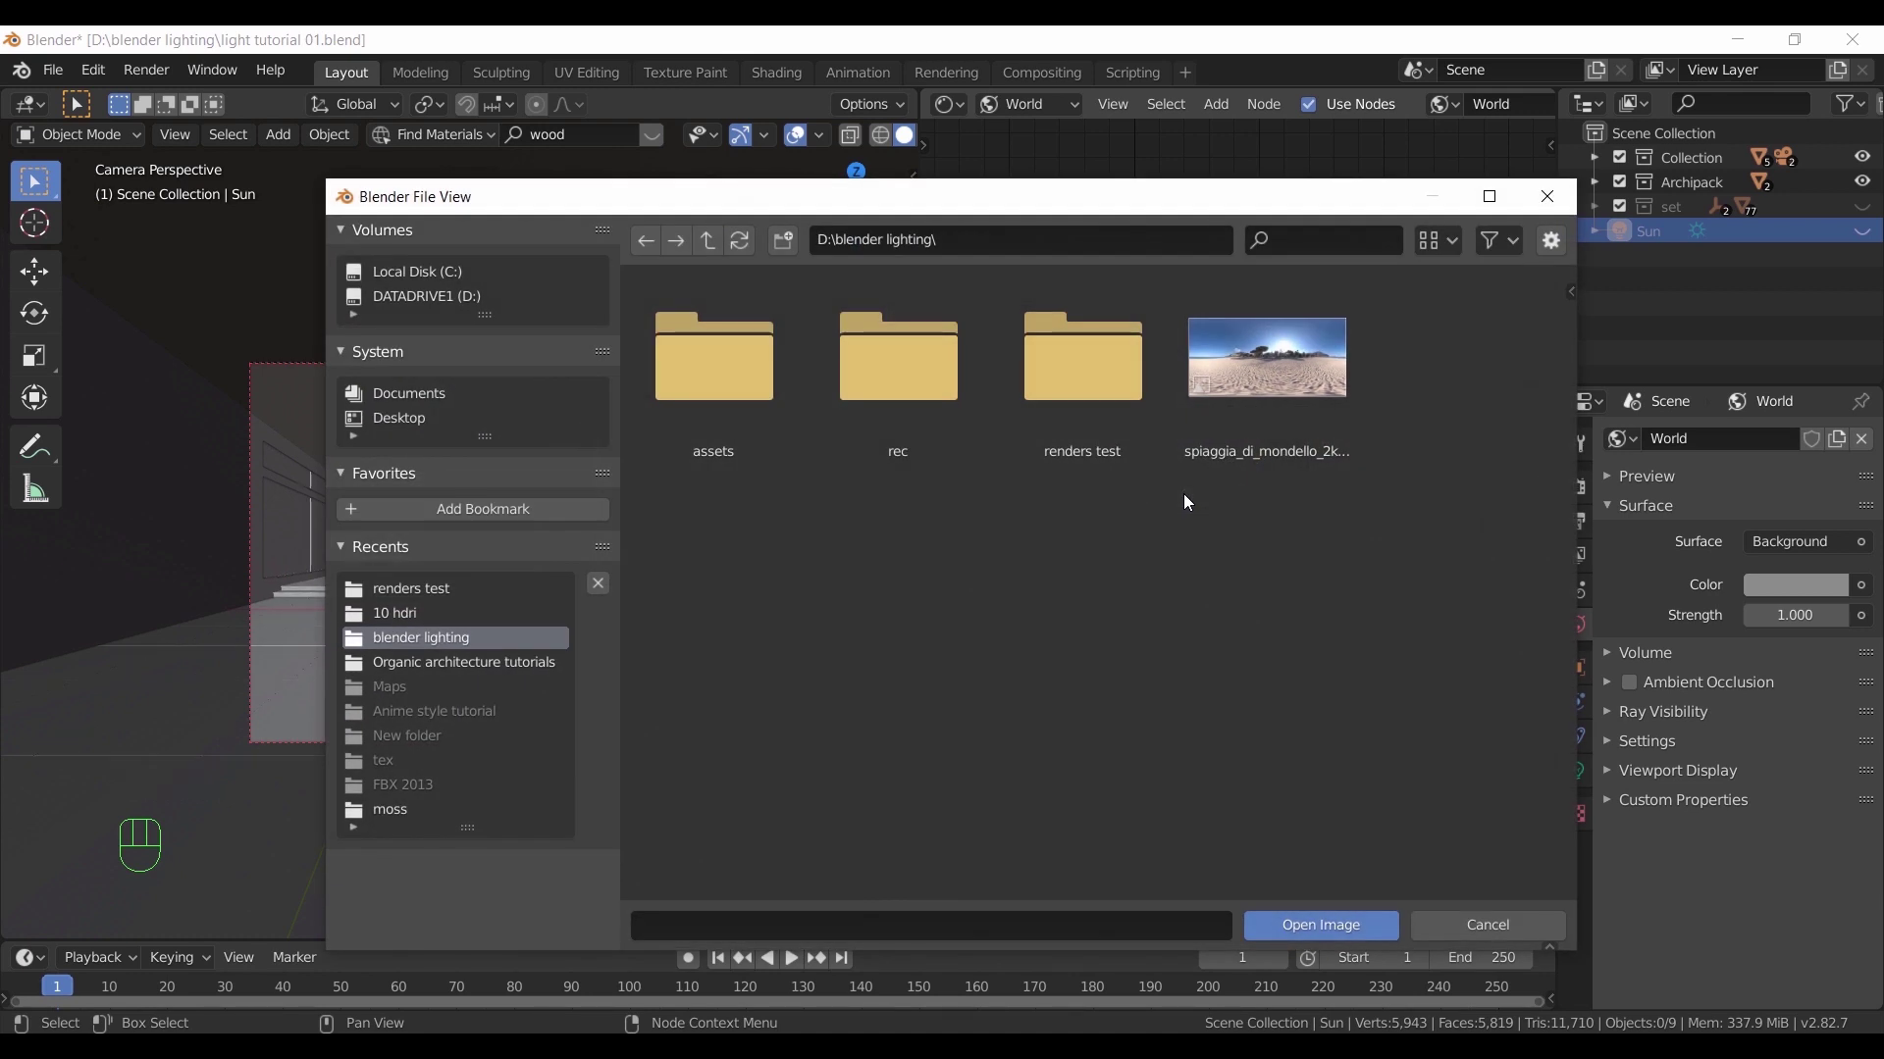
pyautogui.click(1276, 398)
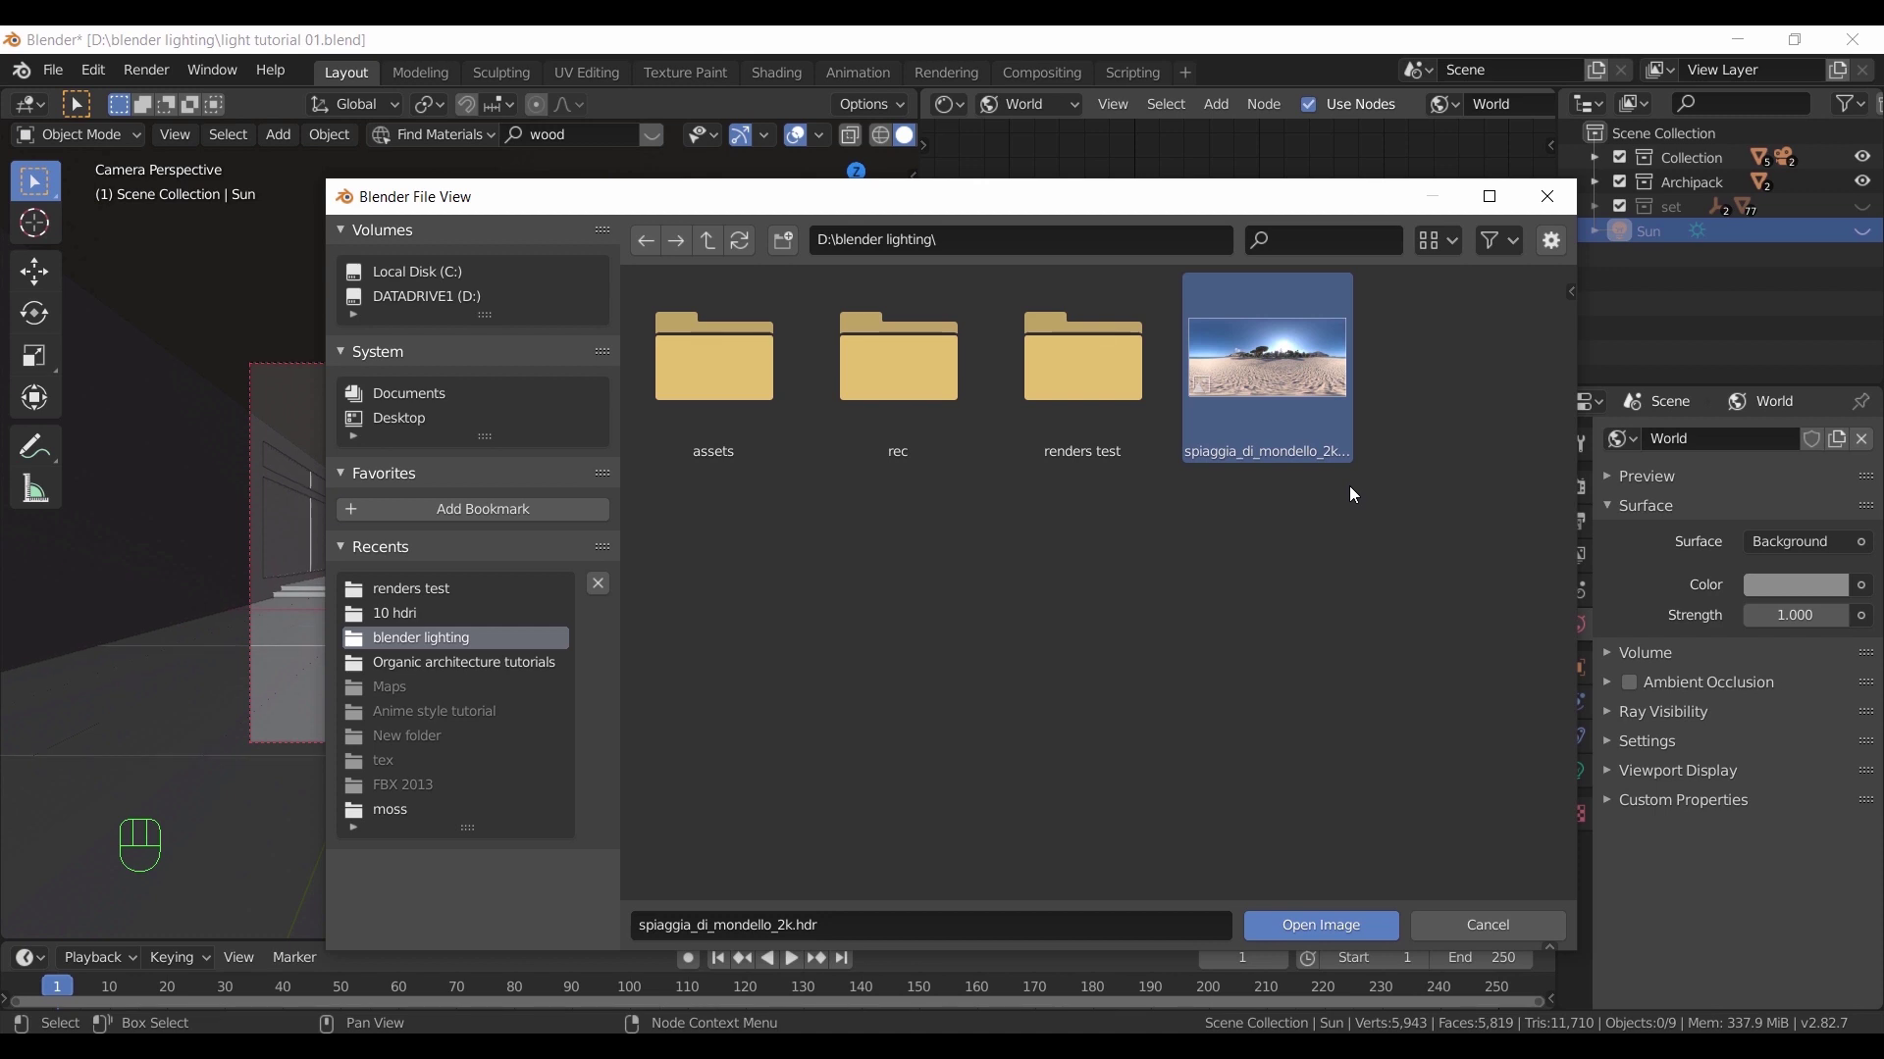
pyautogui.click(1285, 920)
pyautogui.moveTo(1190, 433); pyautogui.dragTo(1255, 360, button='middle')
pyautogui.moveTo(1256, 388)
pyautogui.mouseDown()
pyautogui.moveTo(1224, 403)
pyautogui.moveTo(1428, 486)
pyautogui.mouseUp()
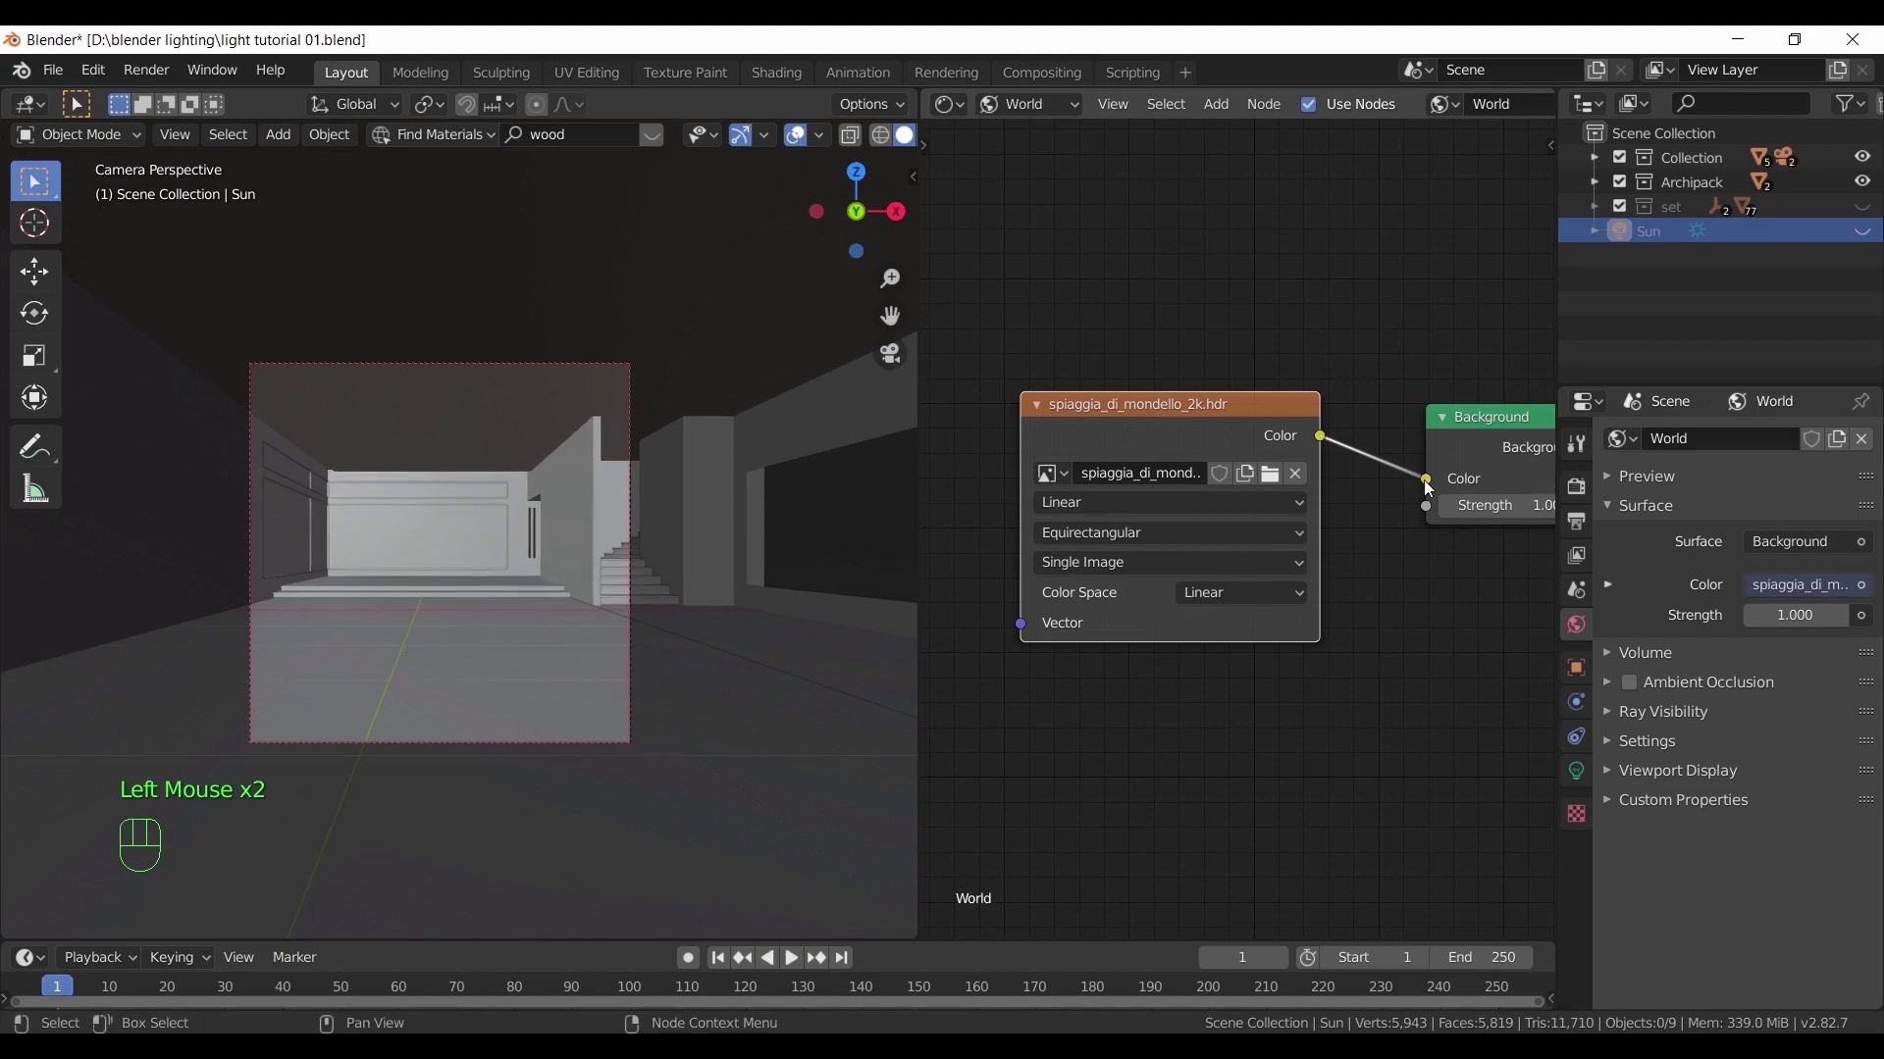
# Switch to rendered shading and orbit out to see the houses on the beach HDRI
pyautogui.press('z')
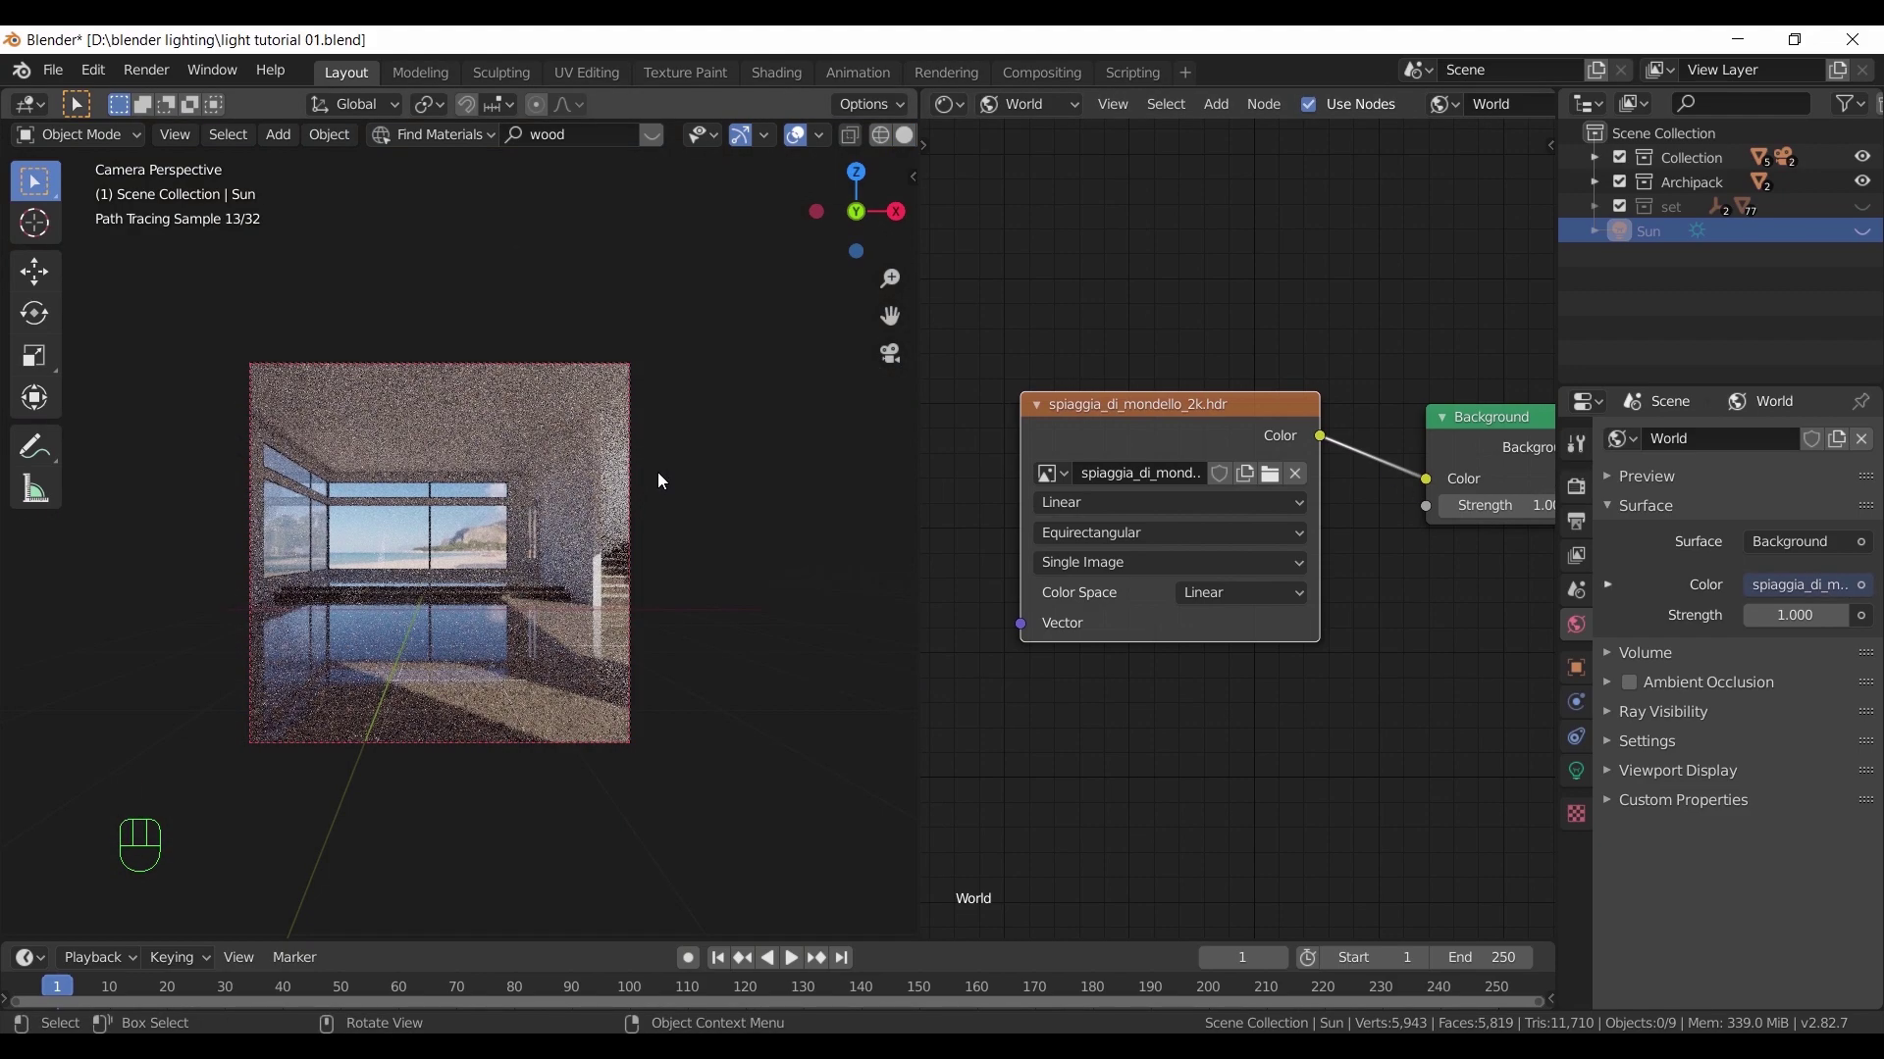
pyautogui.scroll(2, 657, 473)
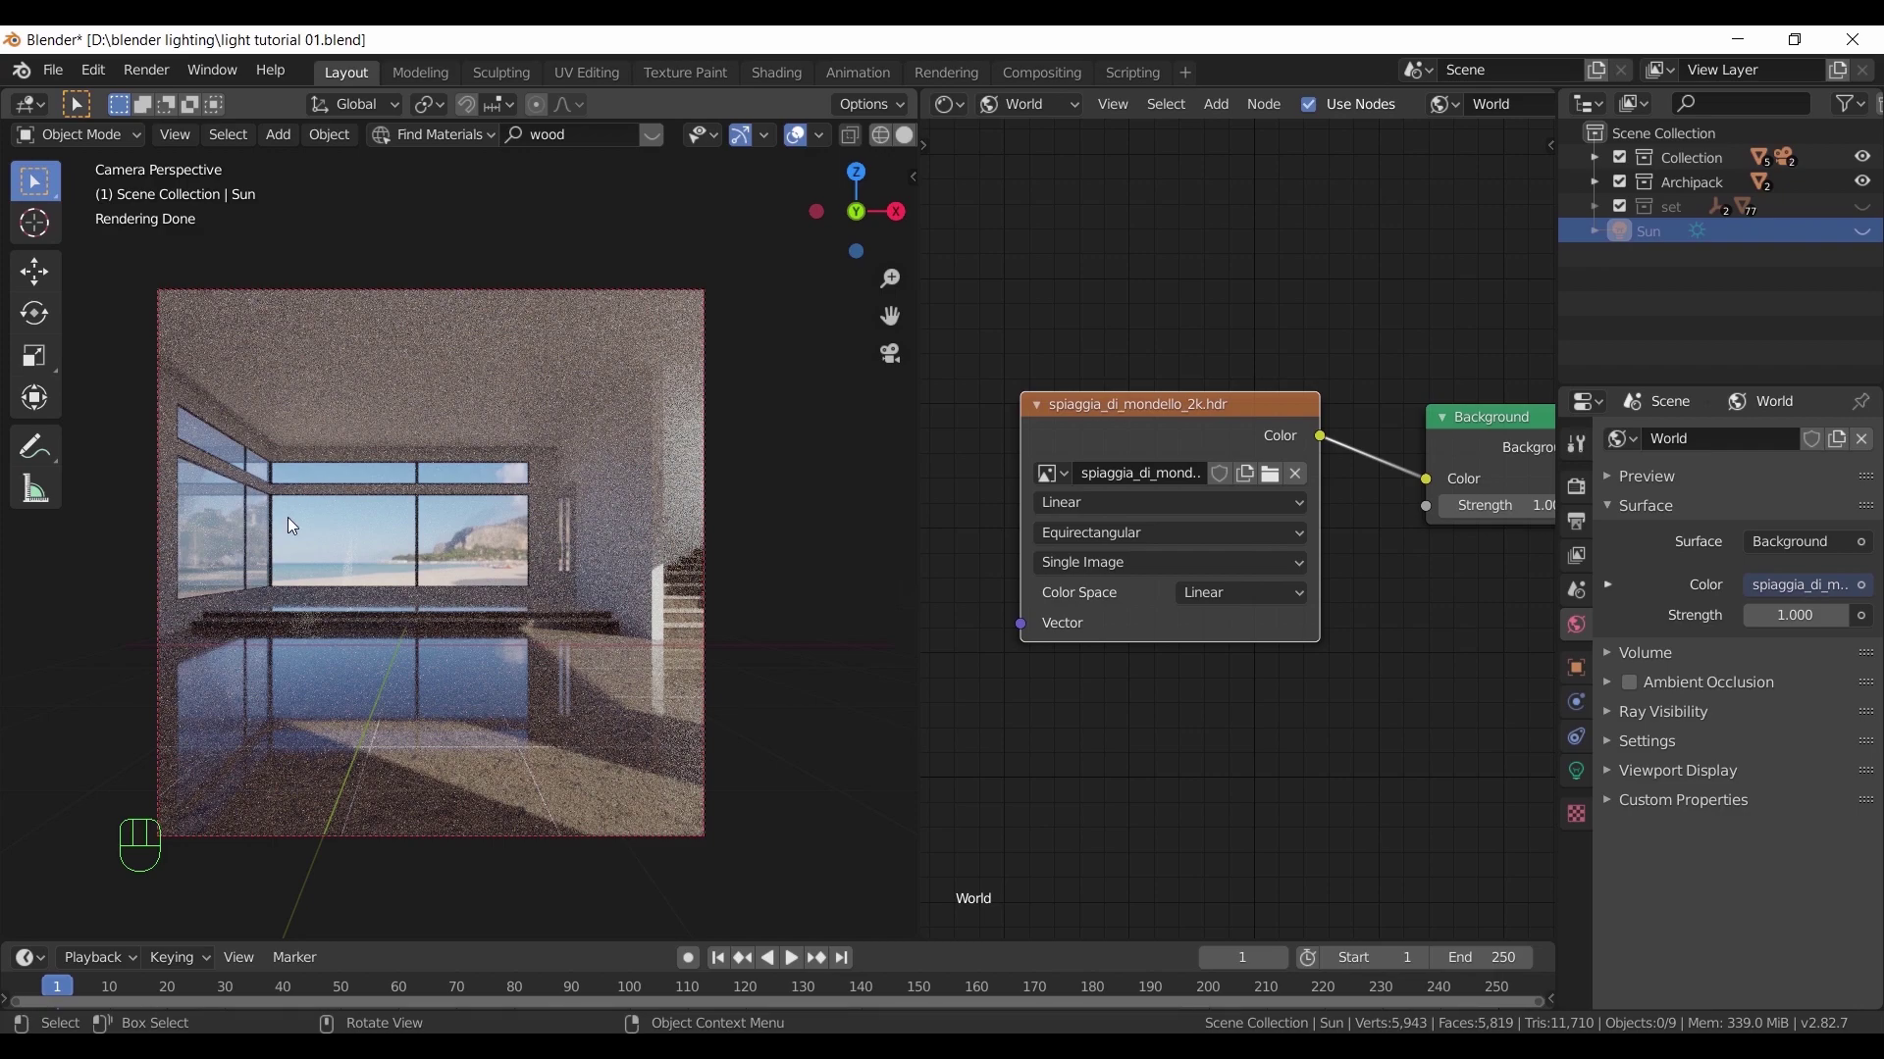
pyautogui.moveTo(356, 573); pyautogui.dragTo(592, 390, button='middle')
pyautogui.scroll(1, 603, 620)
pyautogui.scroll(-13, 604, 620)
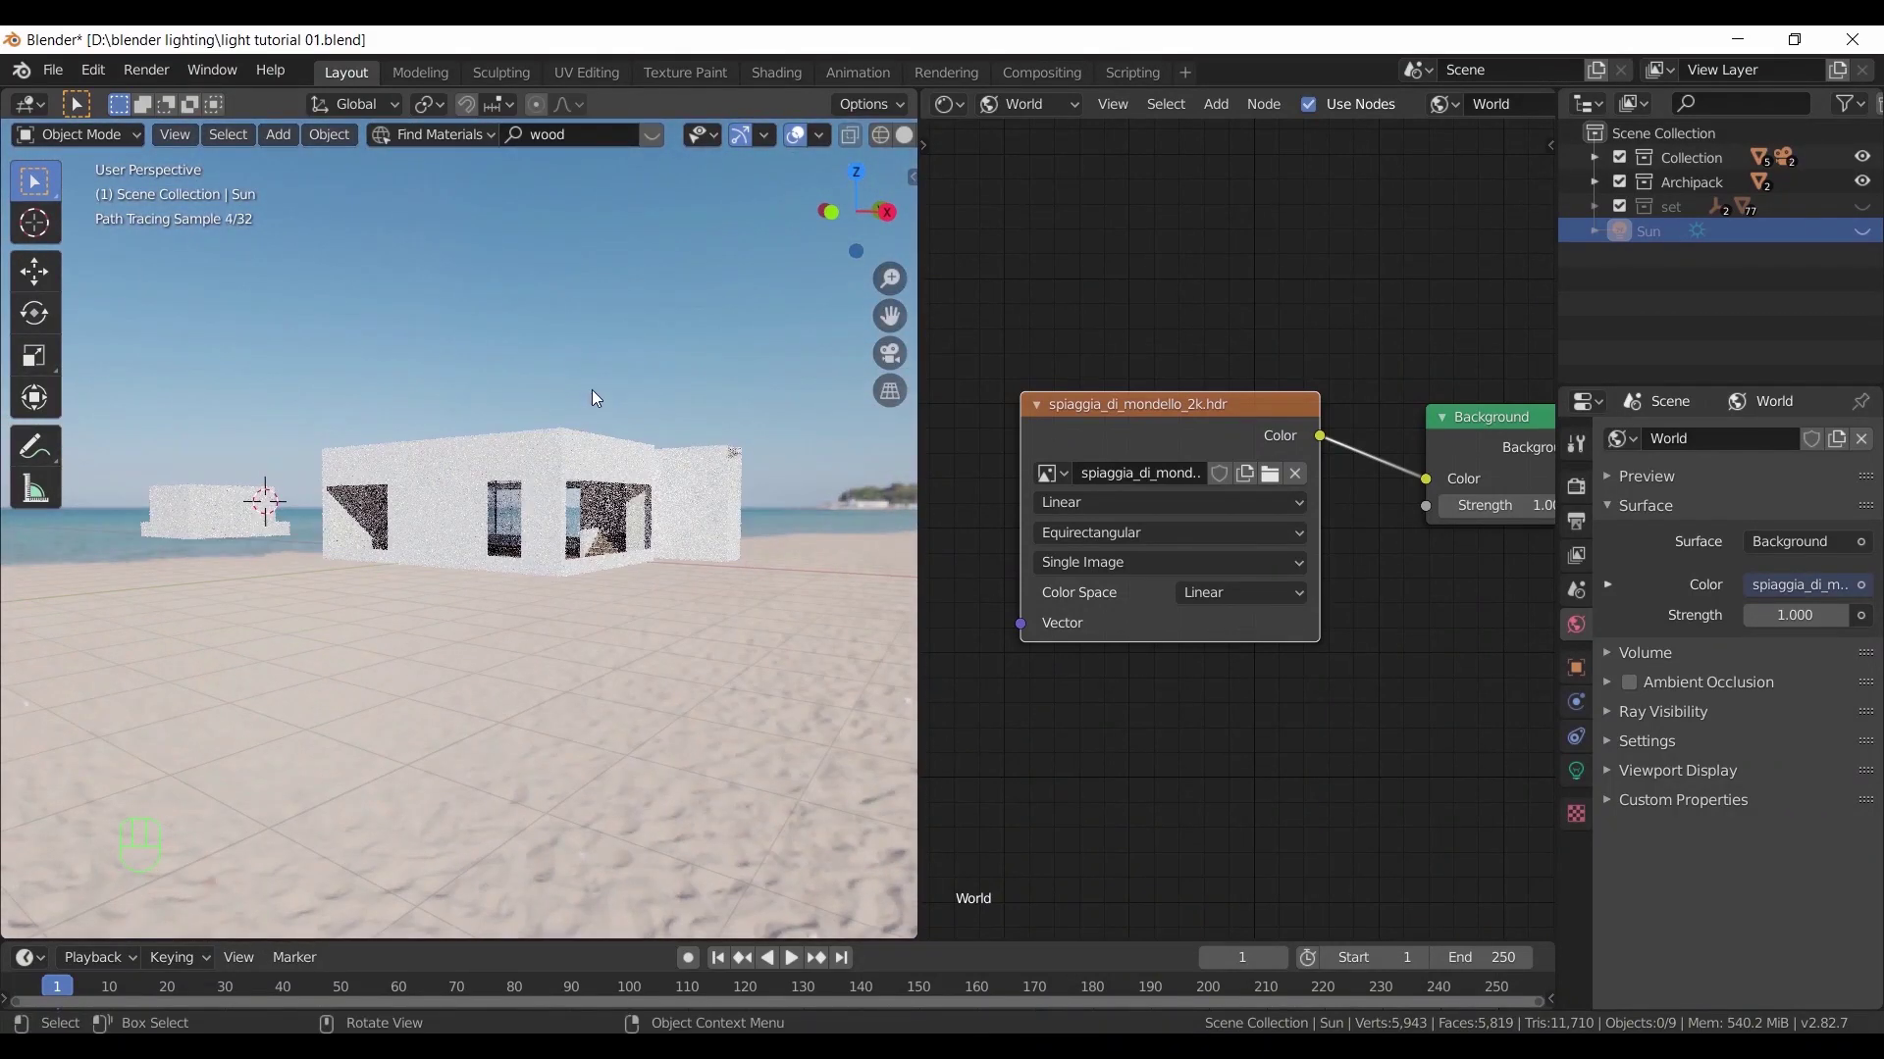
pyautogui.moveTo(1256, 338); pyautogui.dragTo(1442, 341, button='middle')
pyautogui.click(93, 70)
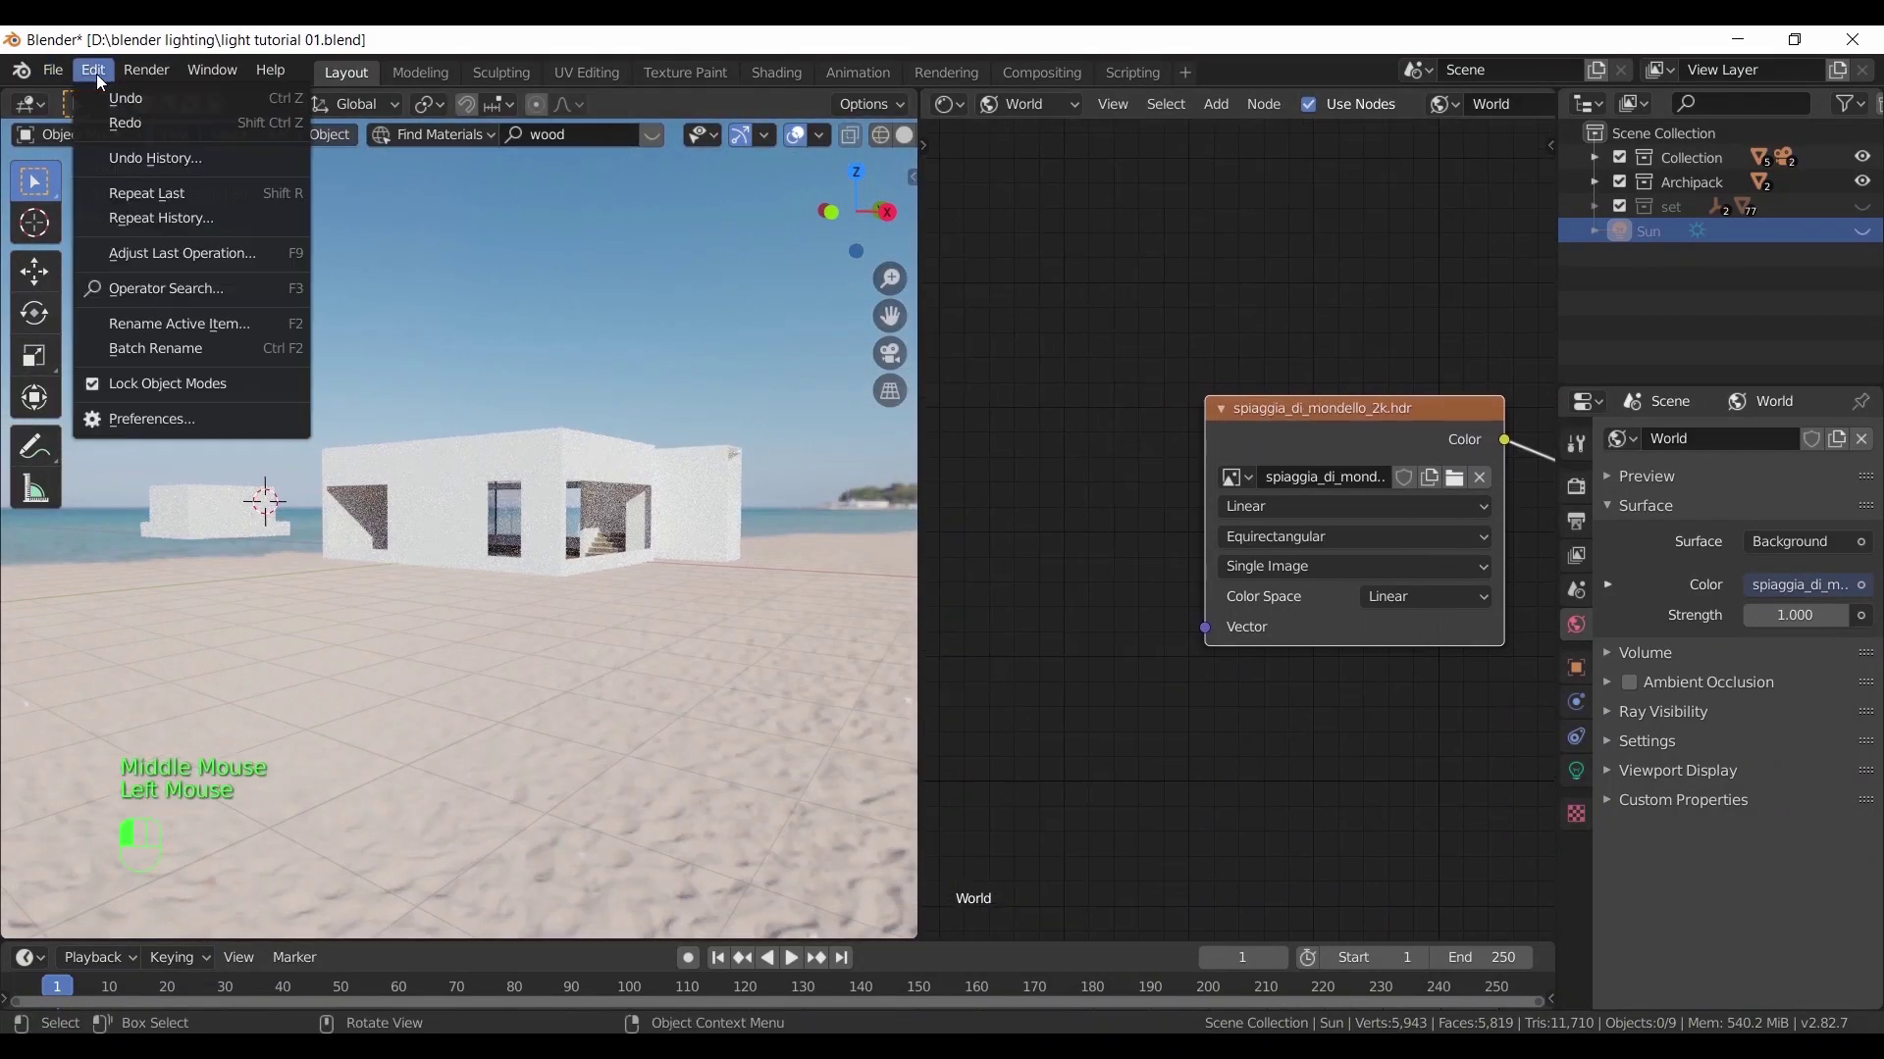
pyautogui.click(180, 414)
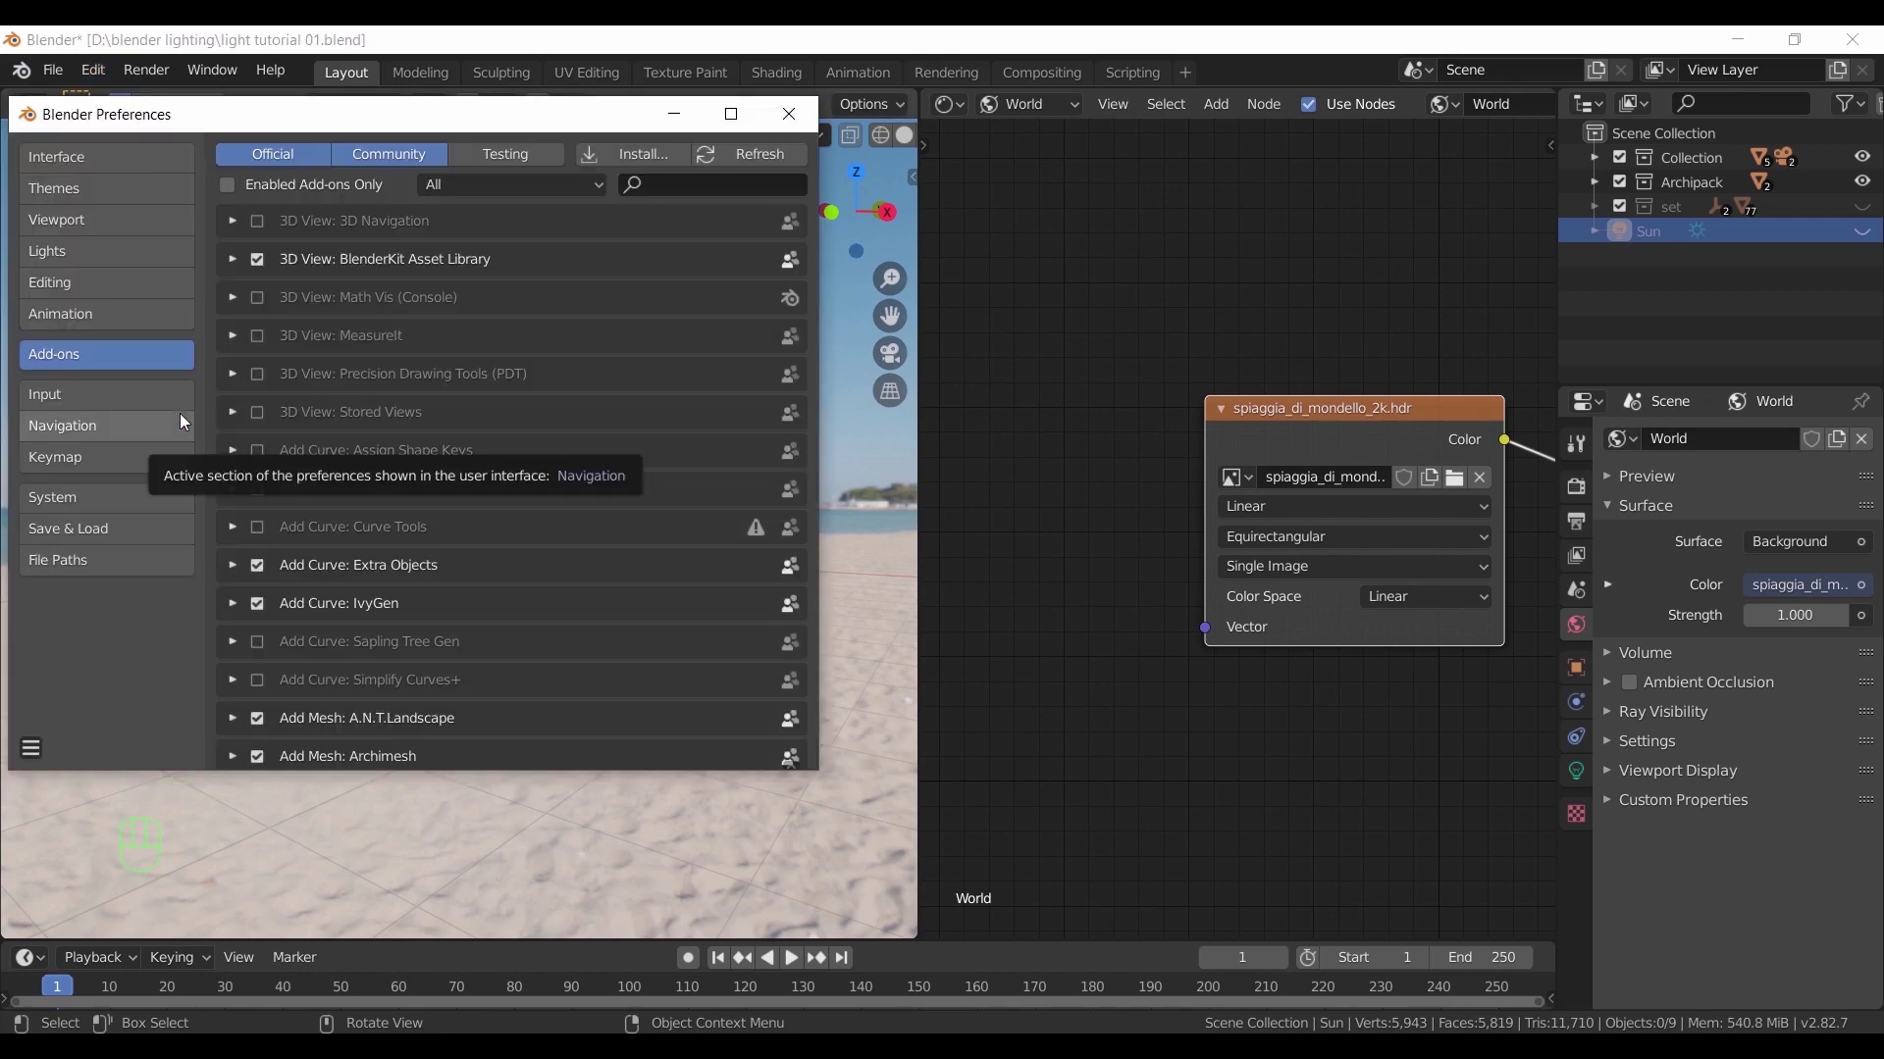
pyautogui.click(662, 190)
pyautogui.write('node')
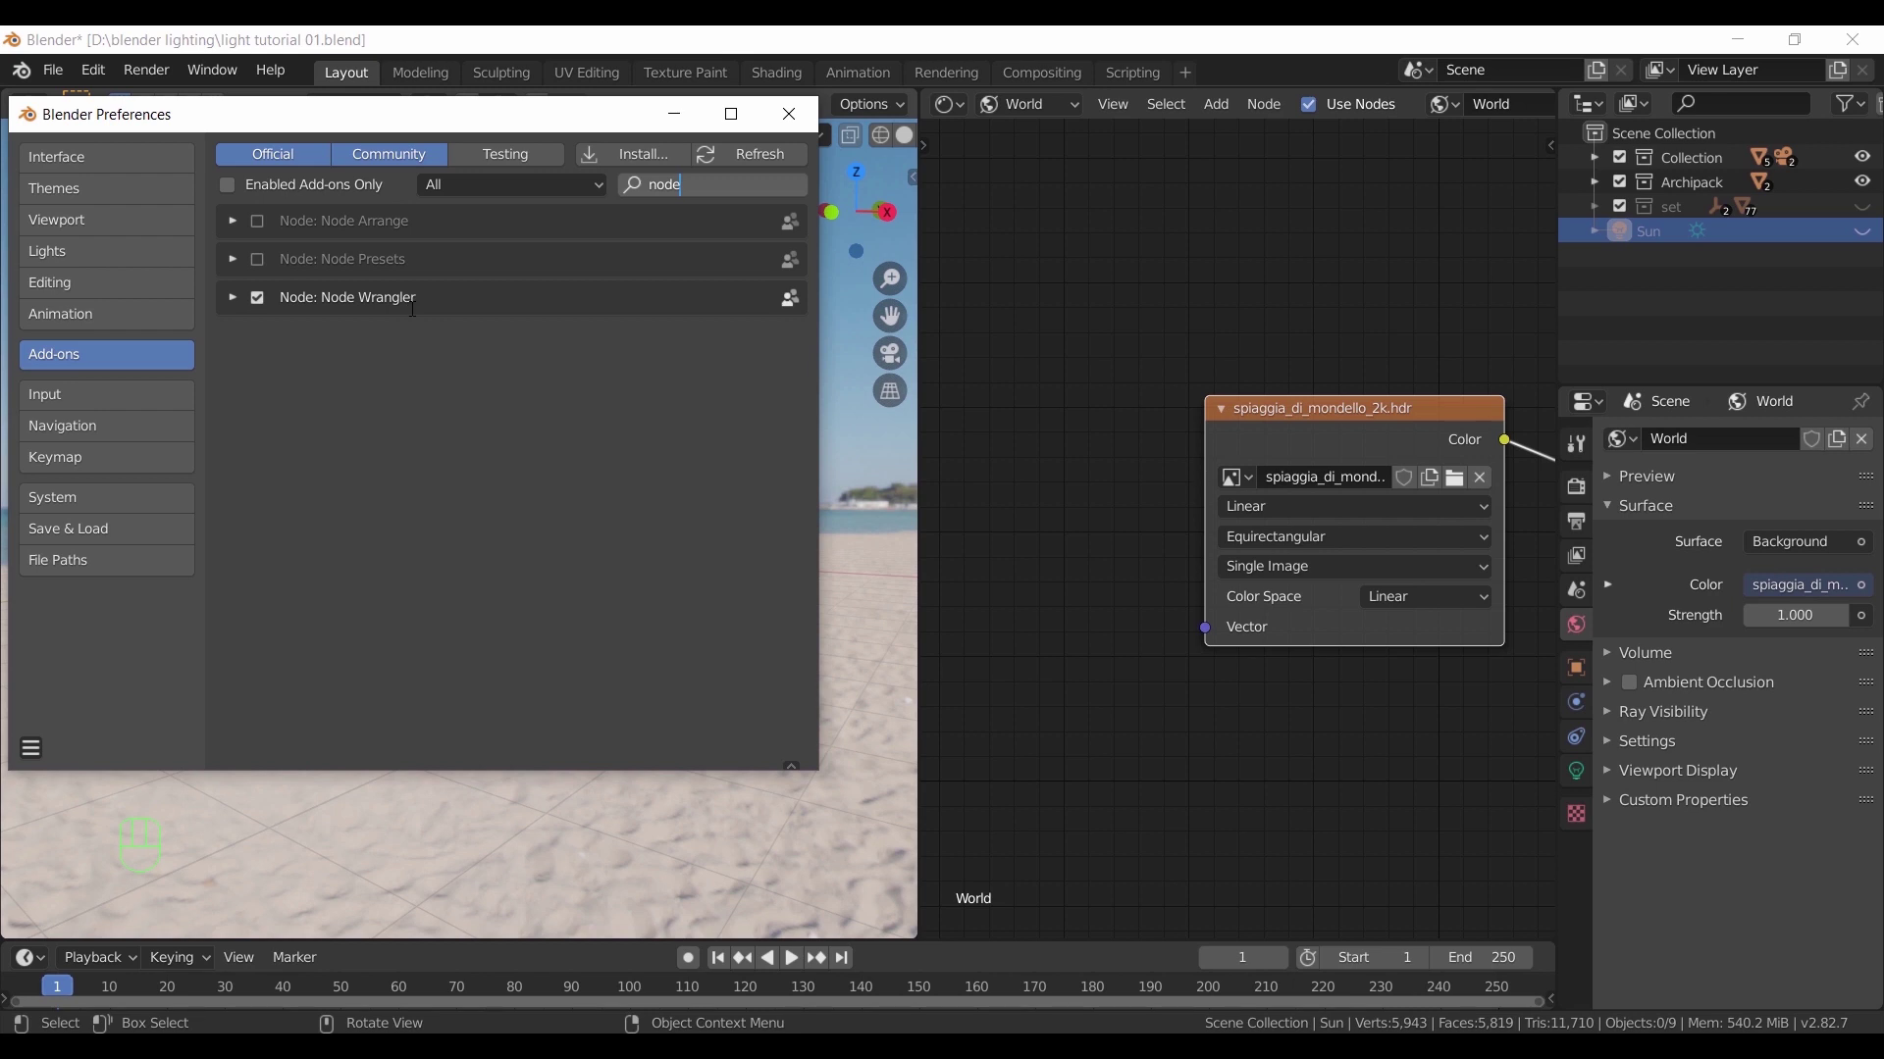
pyautogui.click(789, 114)
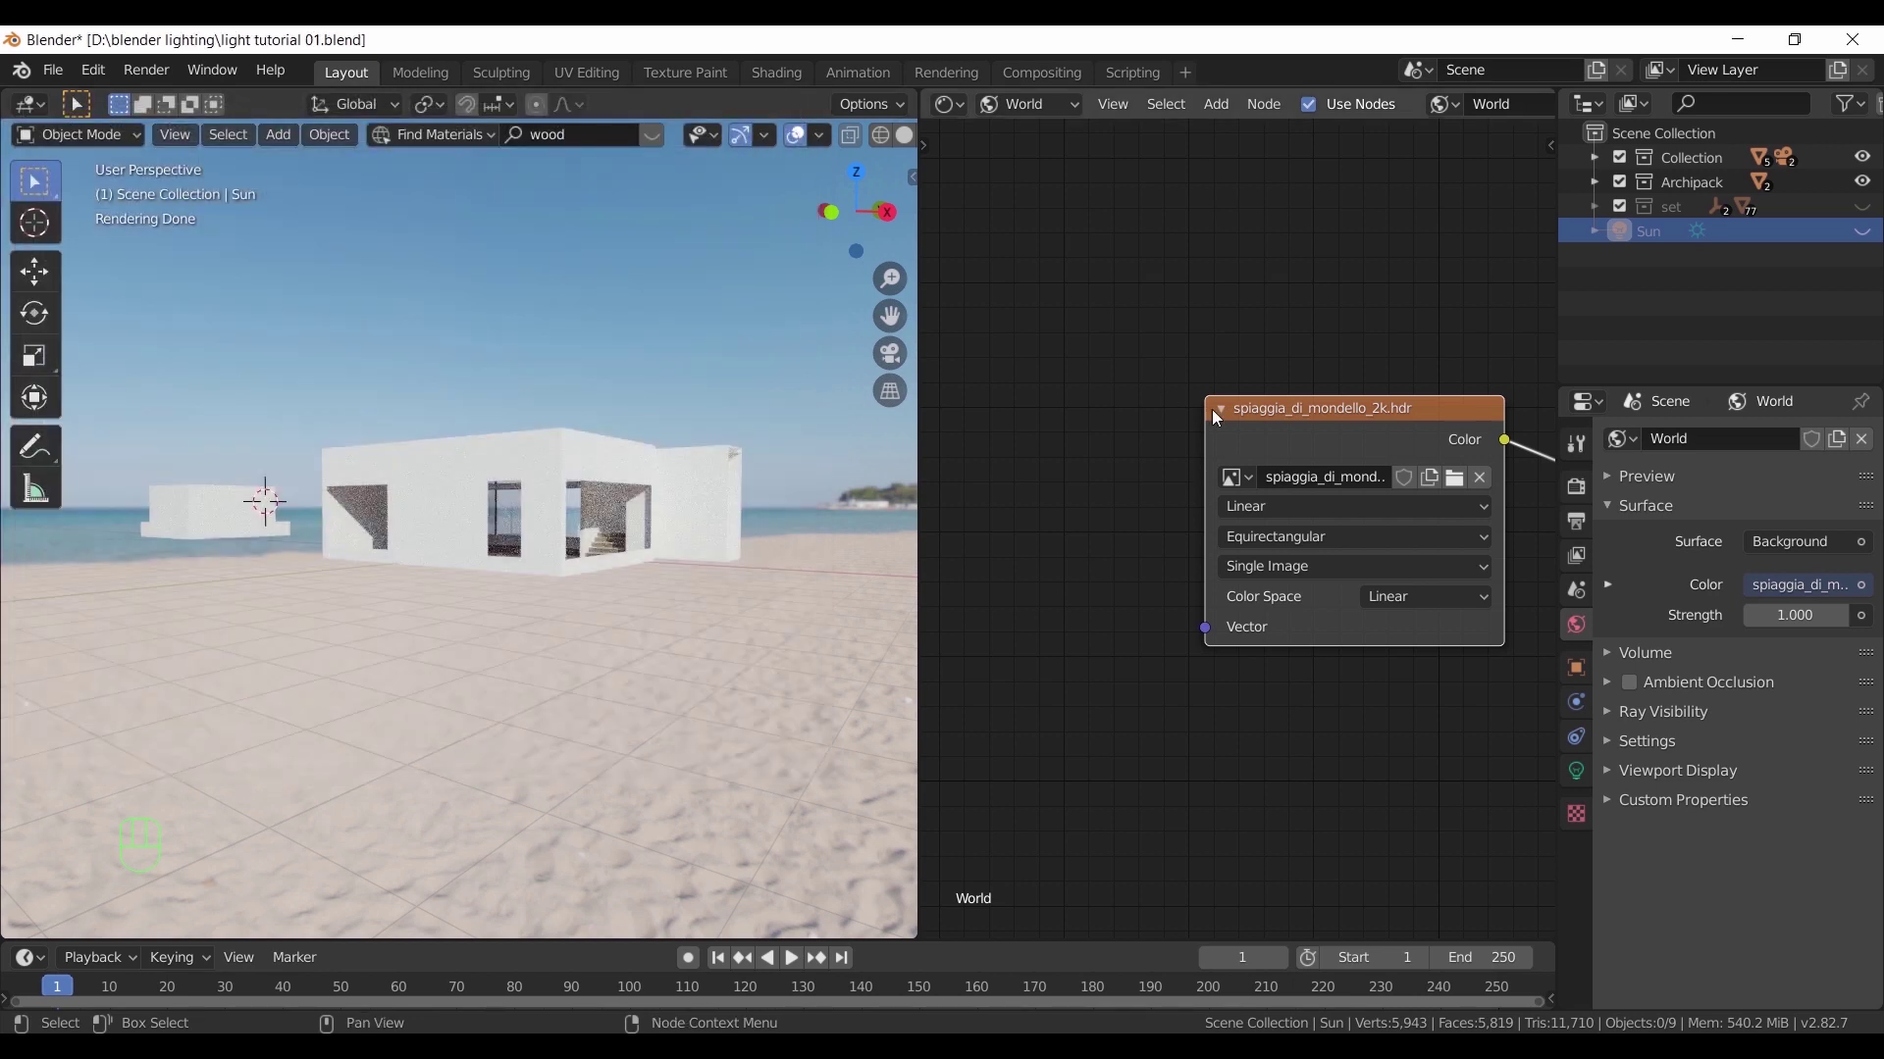
# Add Texture Coordinate and Mapping nodes to the HDRI image texture
pyautogui.hotkey('ctrl', 't')
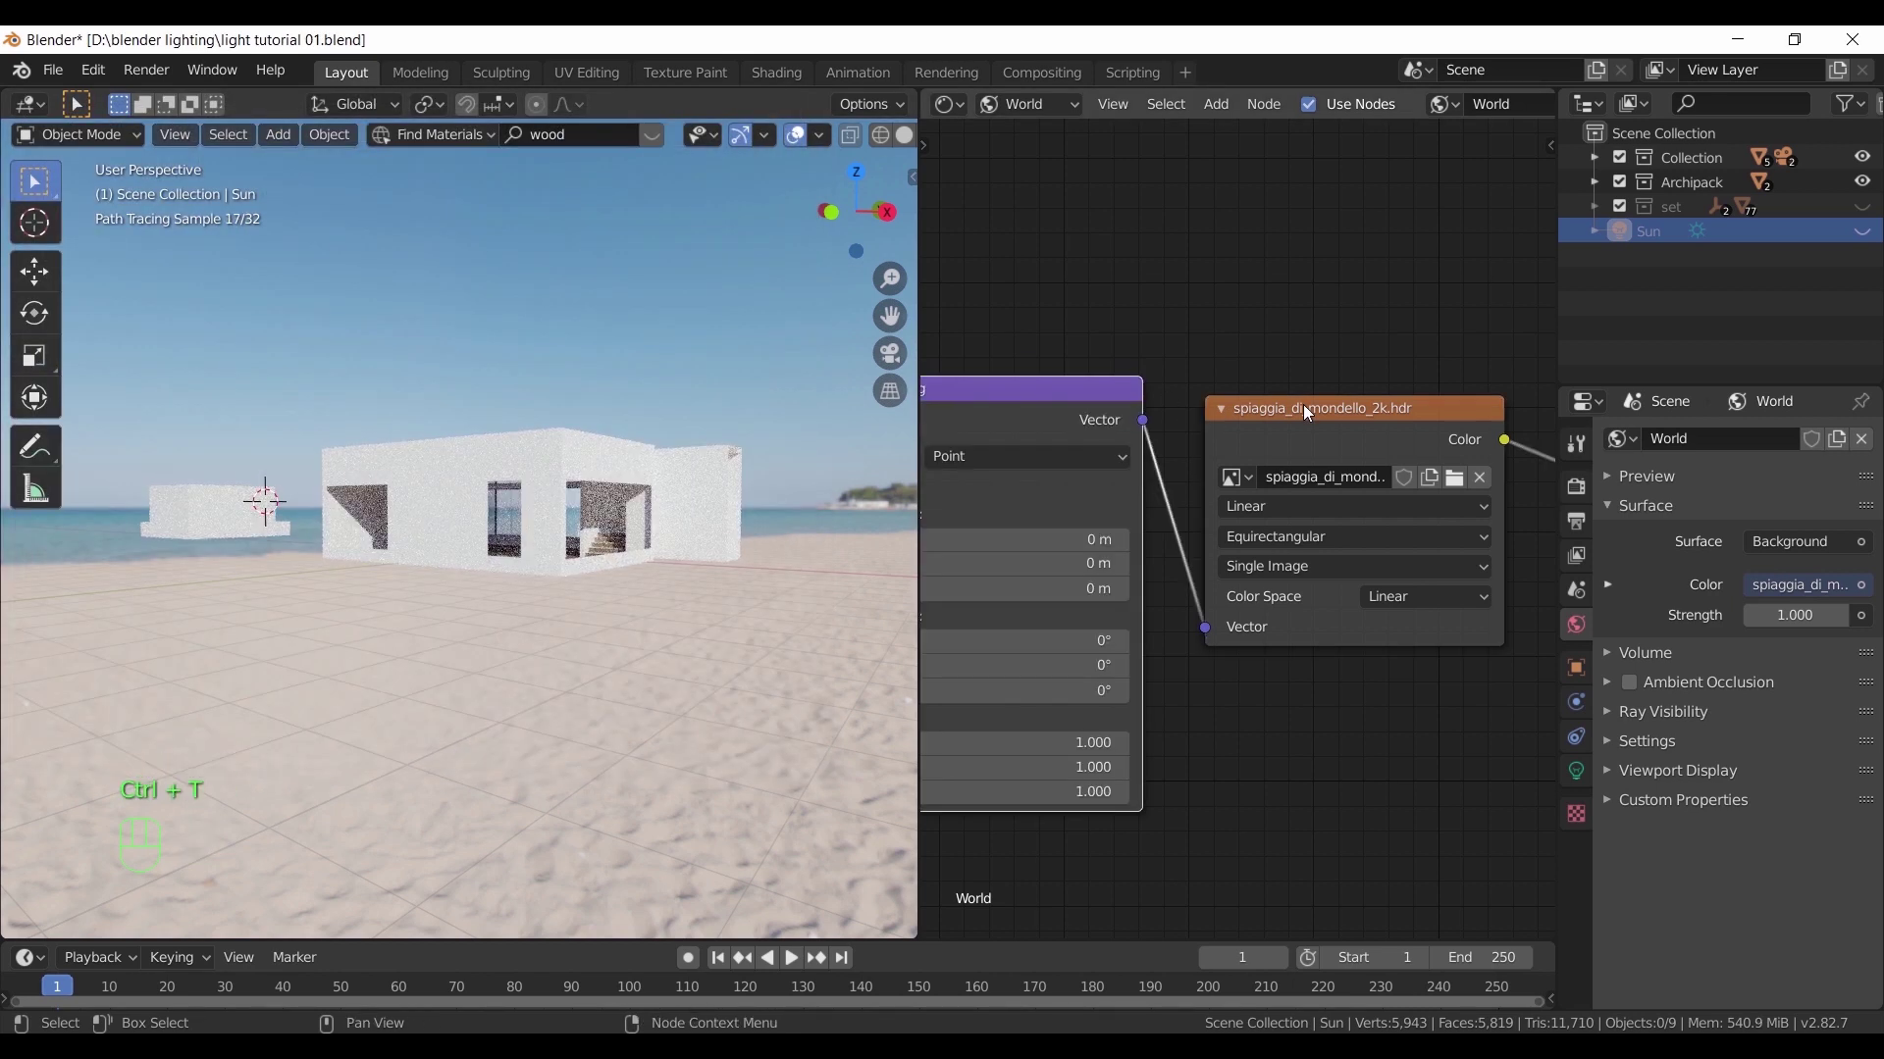
pyautogui.moveTo(1215, 350); pyautogui.dragTo(1324, 278, button='middle')
pyautogui.scroll(-2, 1434, 273)
pyautogui.scroll(-1, 1330, 280)
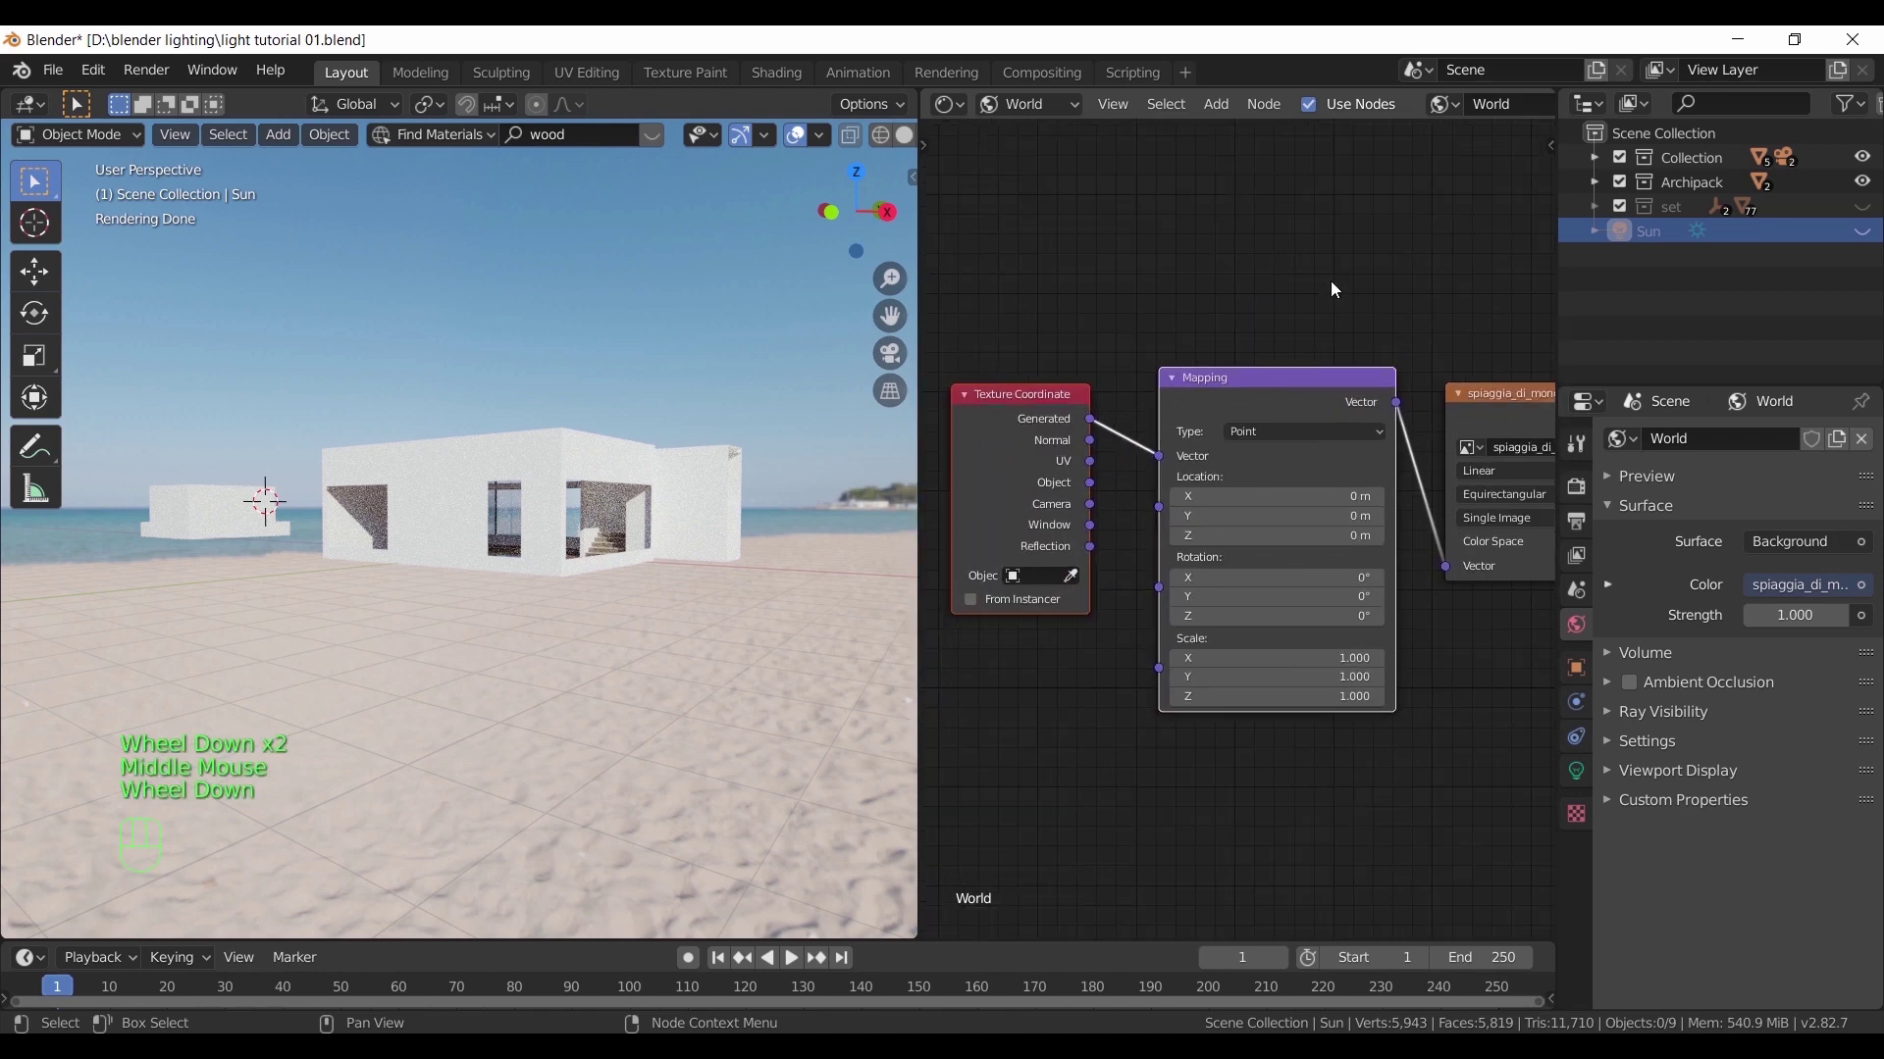
pyautogui.scroll(8, 1238, 564)
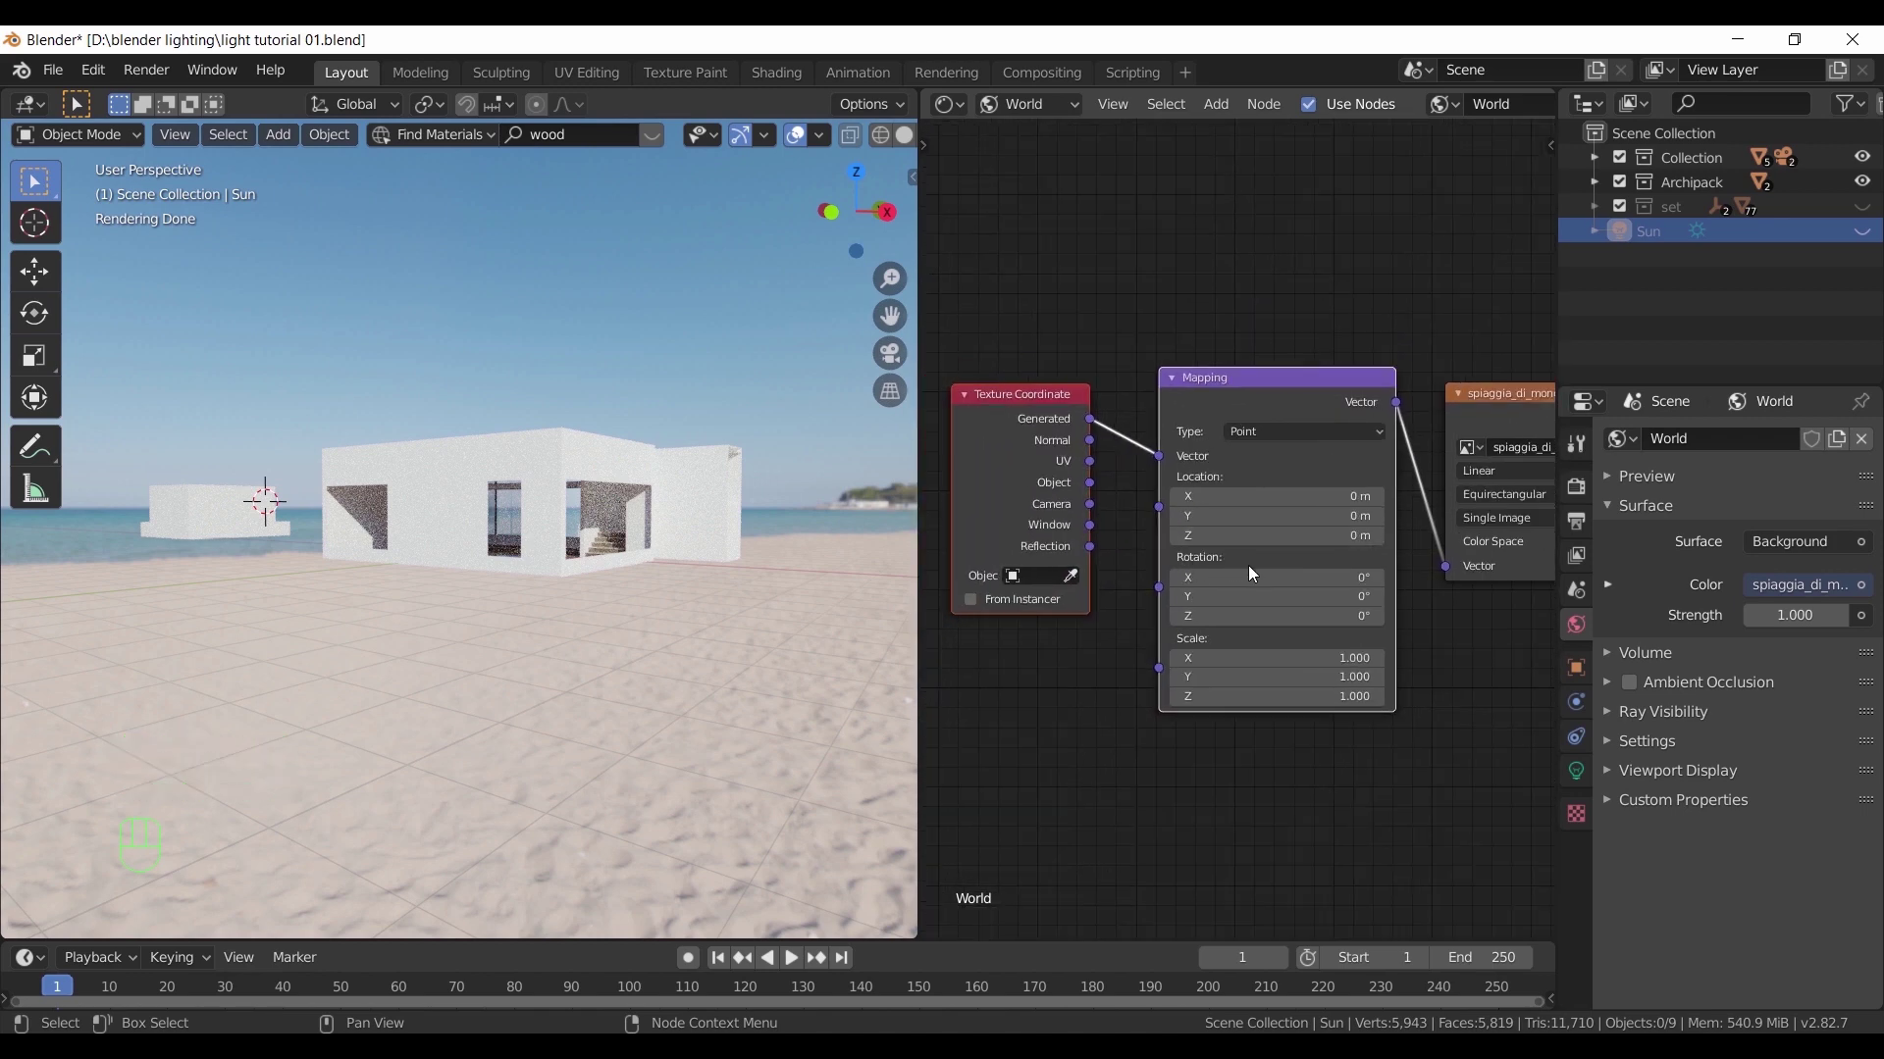
pyautogui.moveTo(1256, 571); pyautogui.dragTo(1126, 528, button='middle')
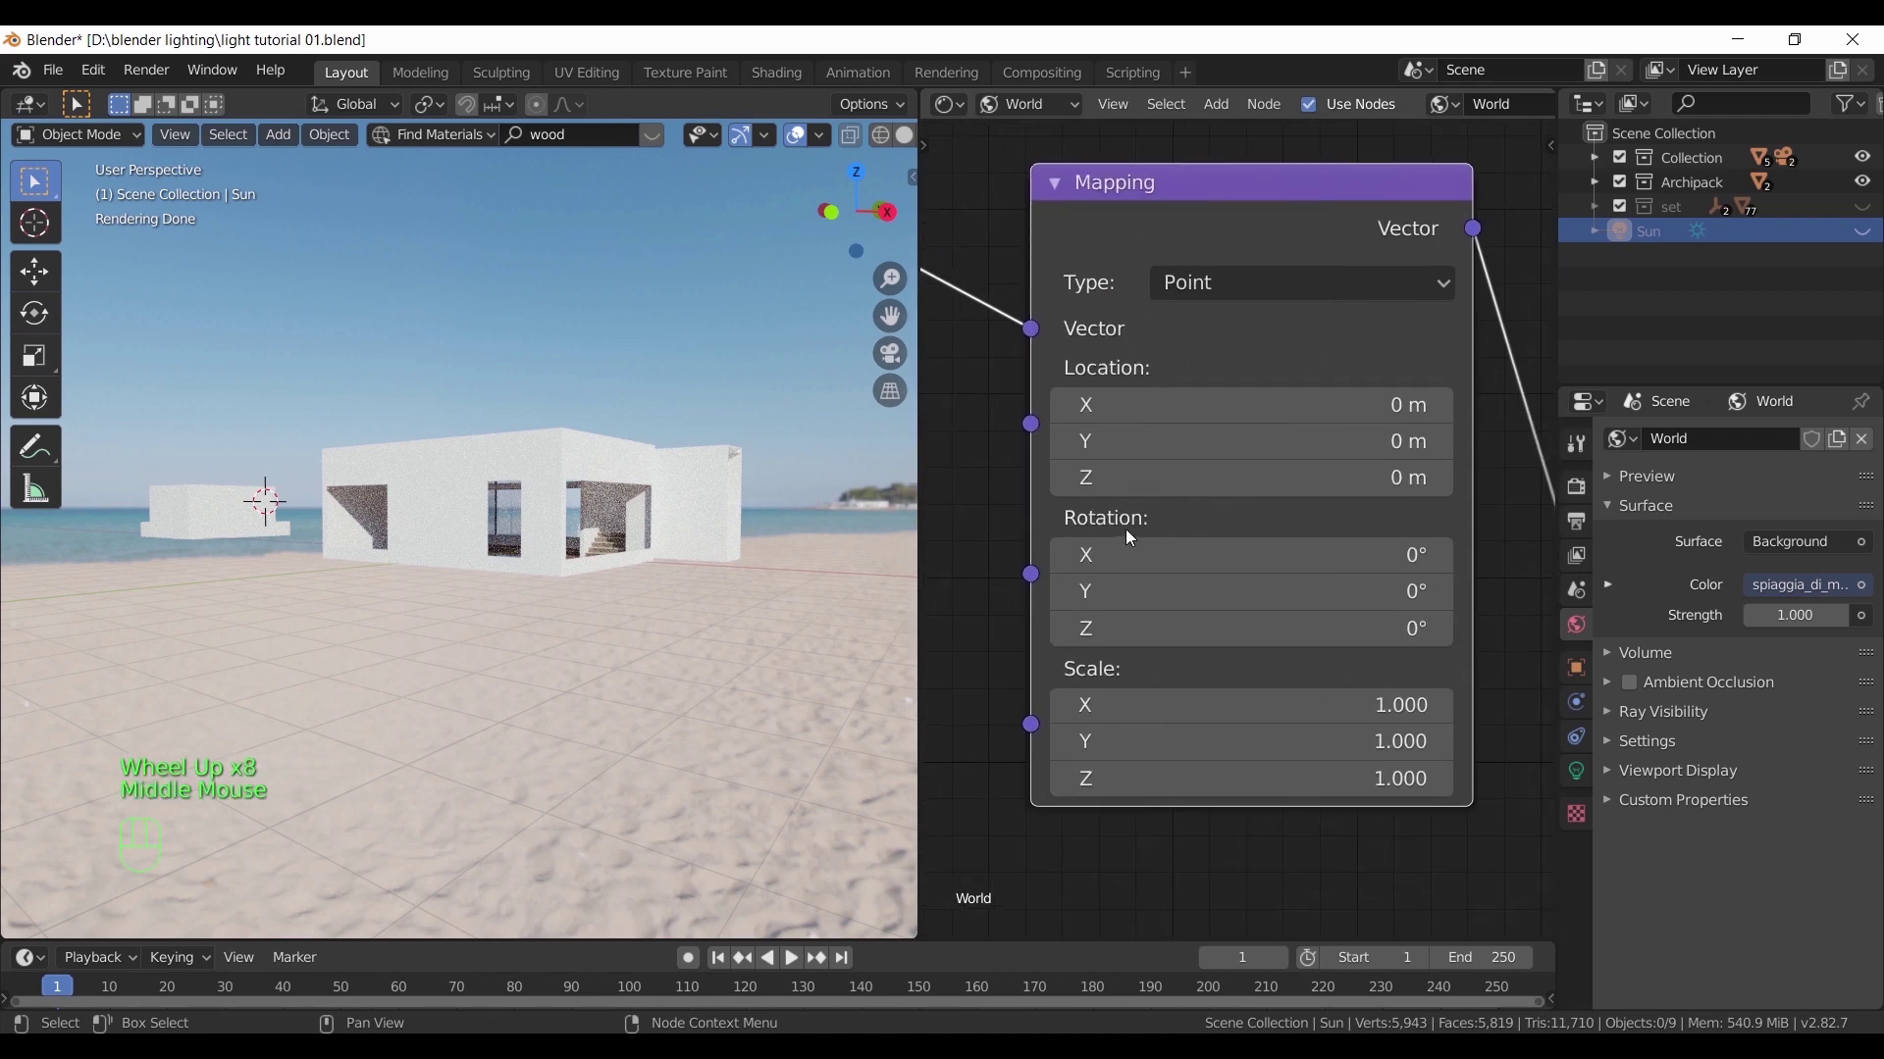
# Rotate the HDRI 200° around Z in the Mapping node and return to camera view
pyautogui.click(1241, 629)
pyautogui.write('180')
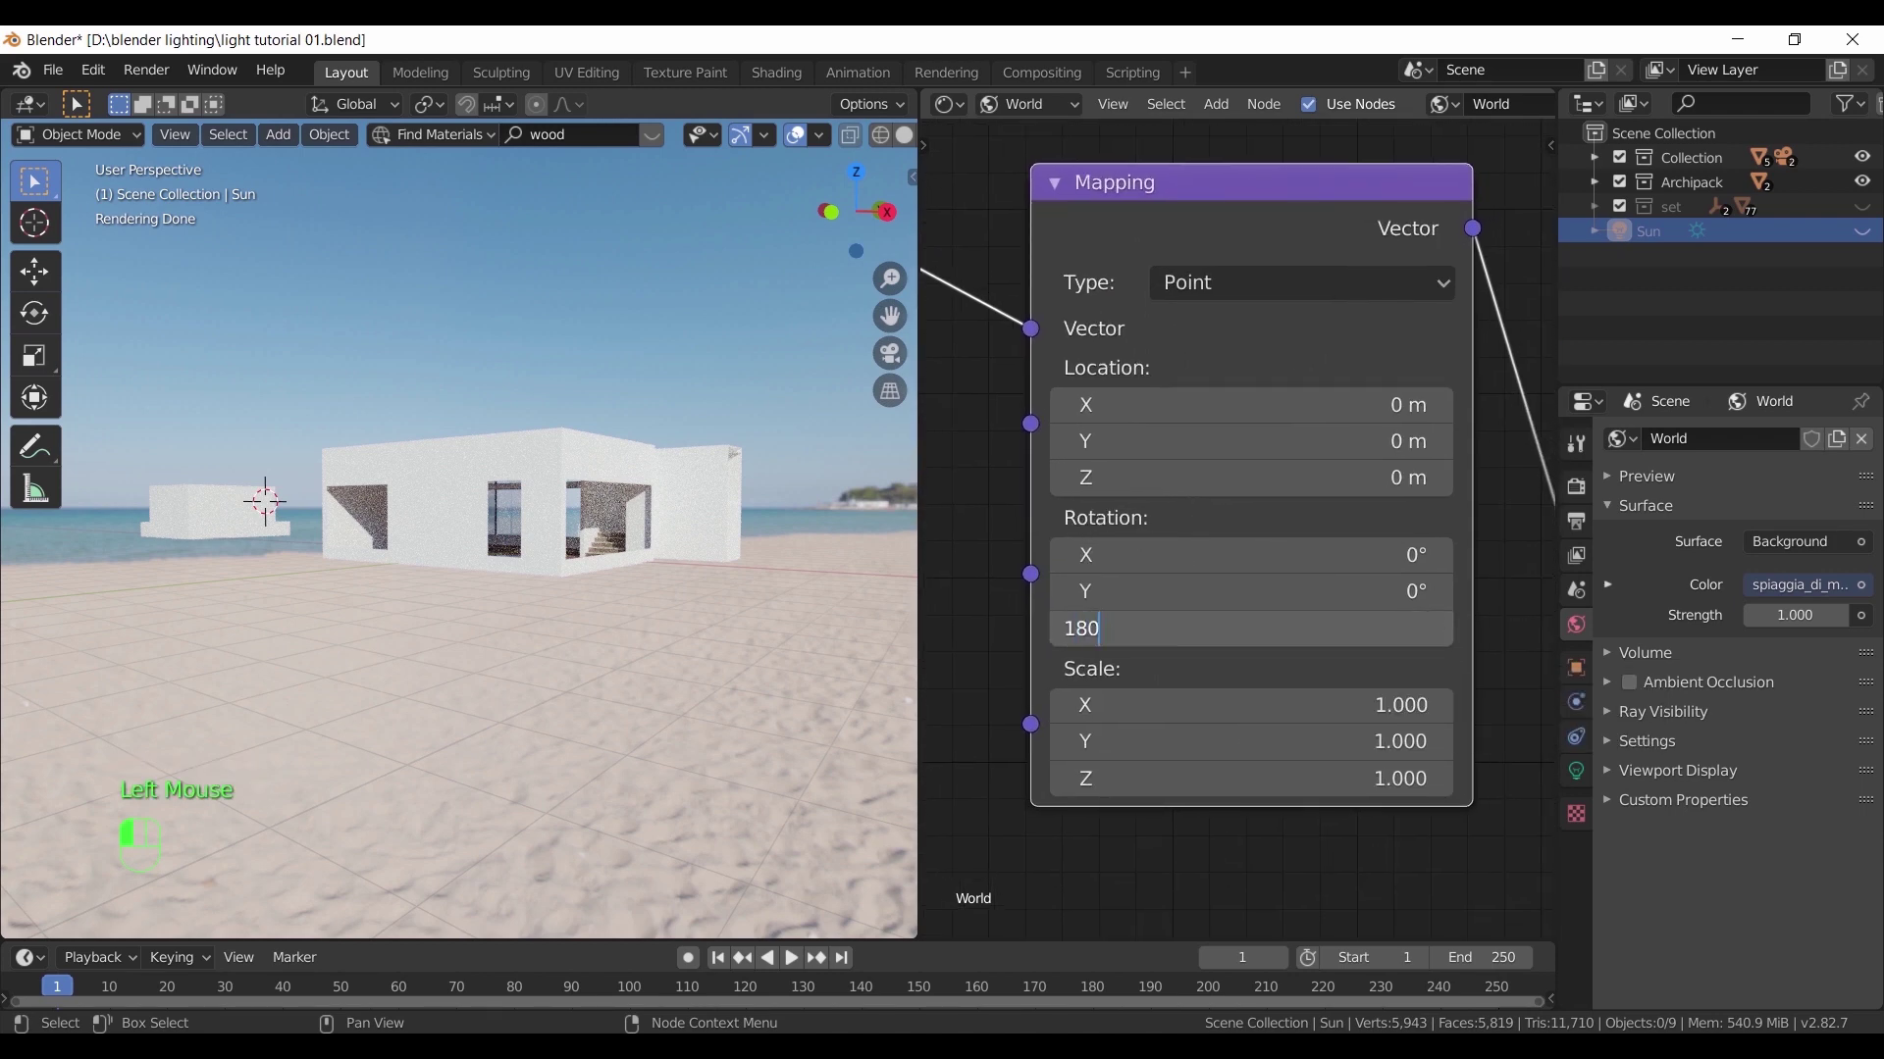
pyautogui.press('Return')
pyautogui.click(1241, 629)
pyautogui.write('200')
pyautogui.press('Return')
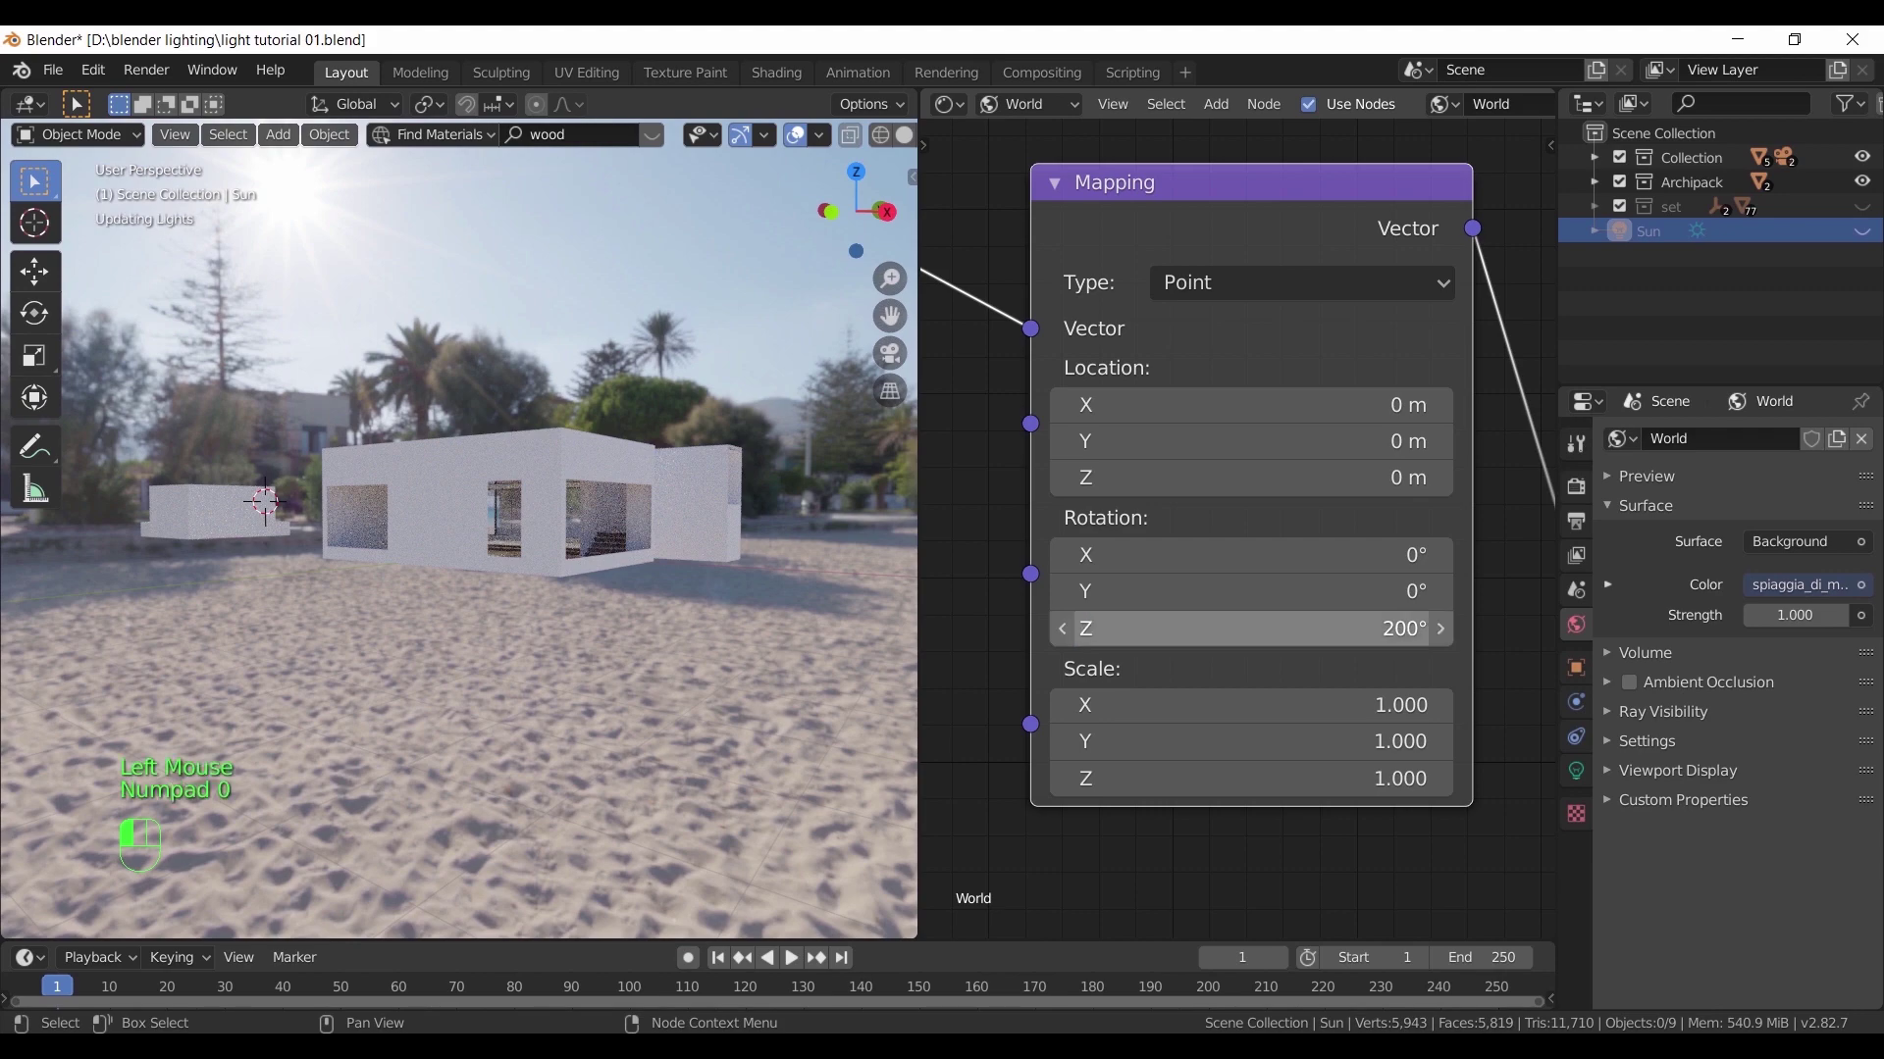
pyautogui.press('KP_0')
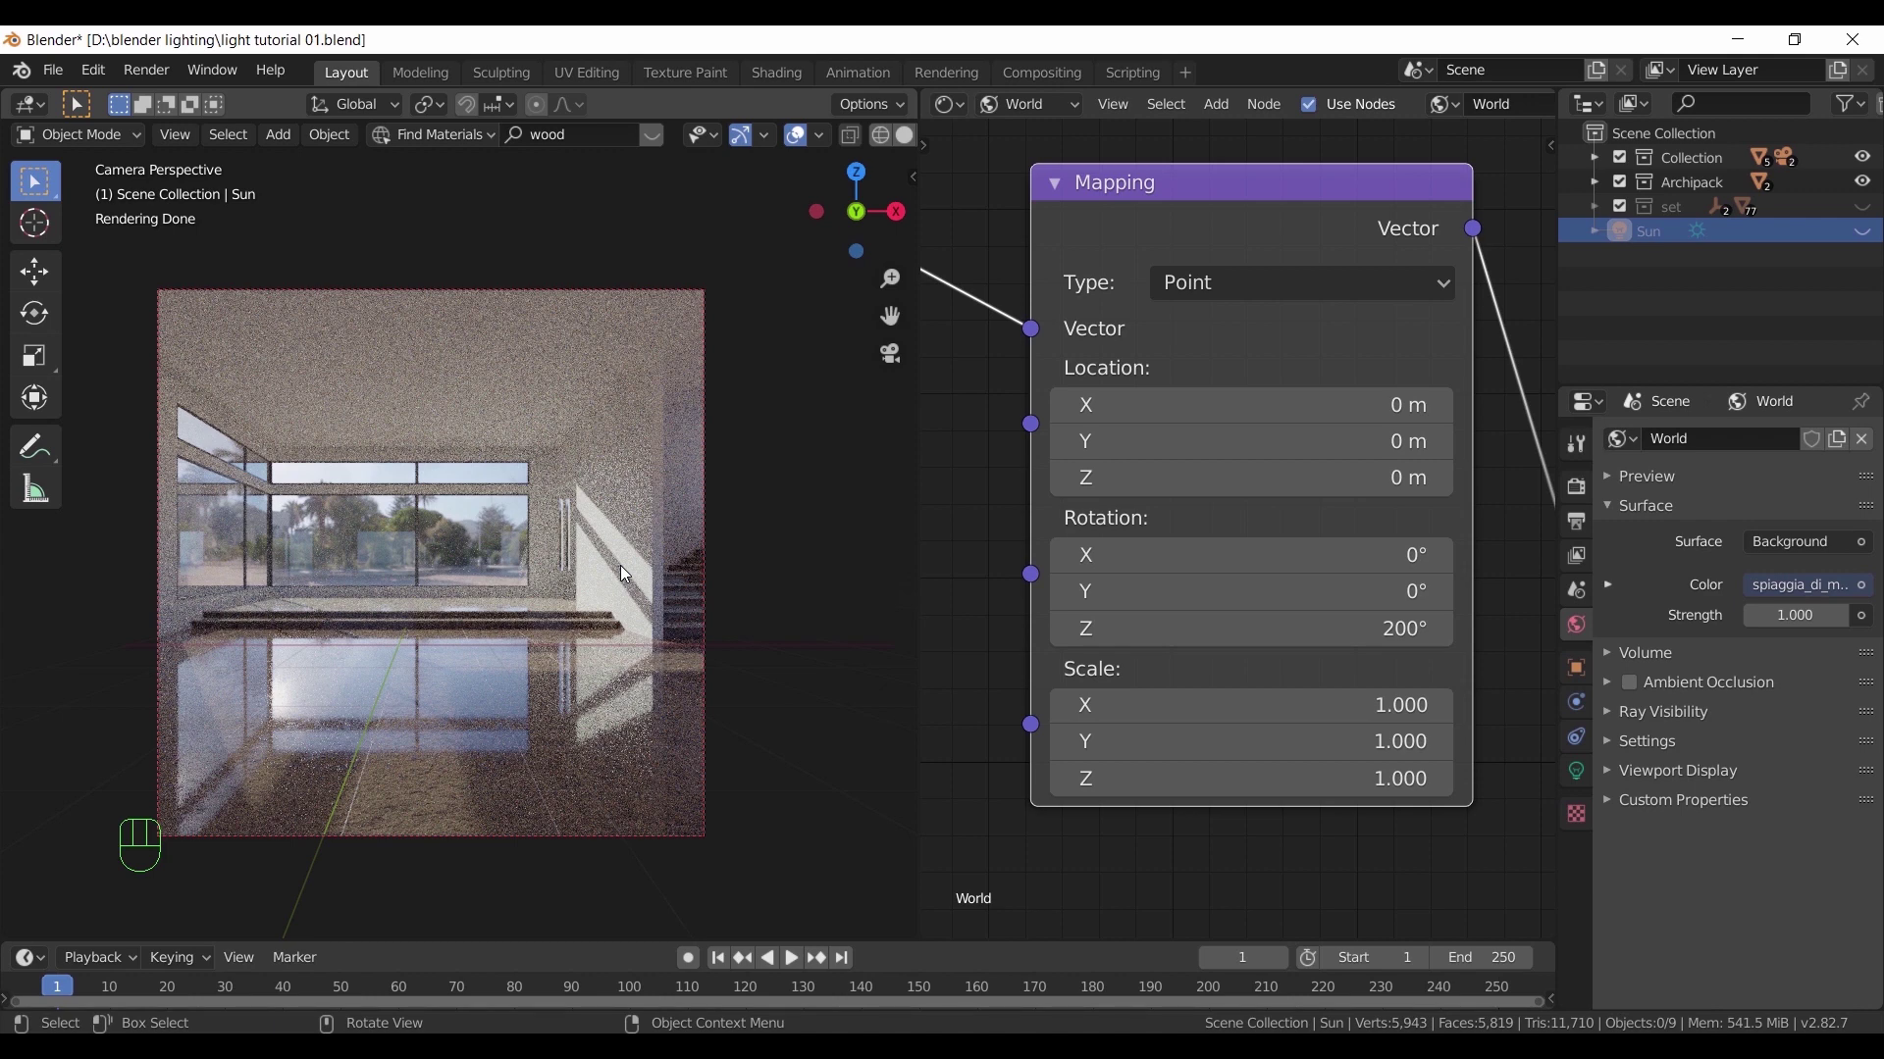
# Set the Mapping Location Z to 0.04 m to raise the HDRI
pyautogui.click(1251, 477)
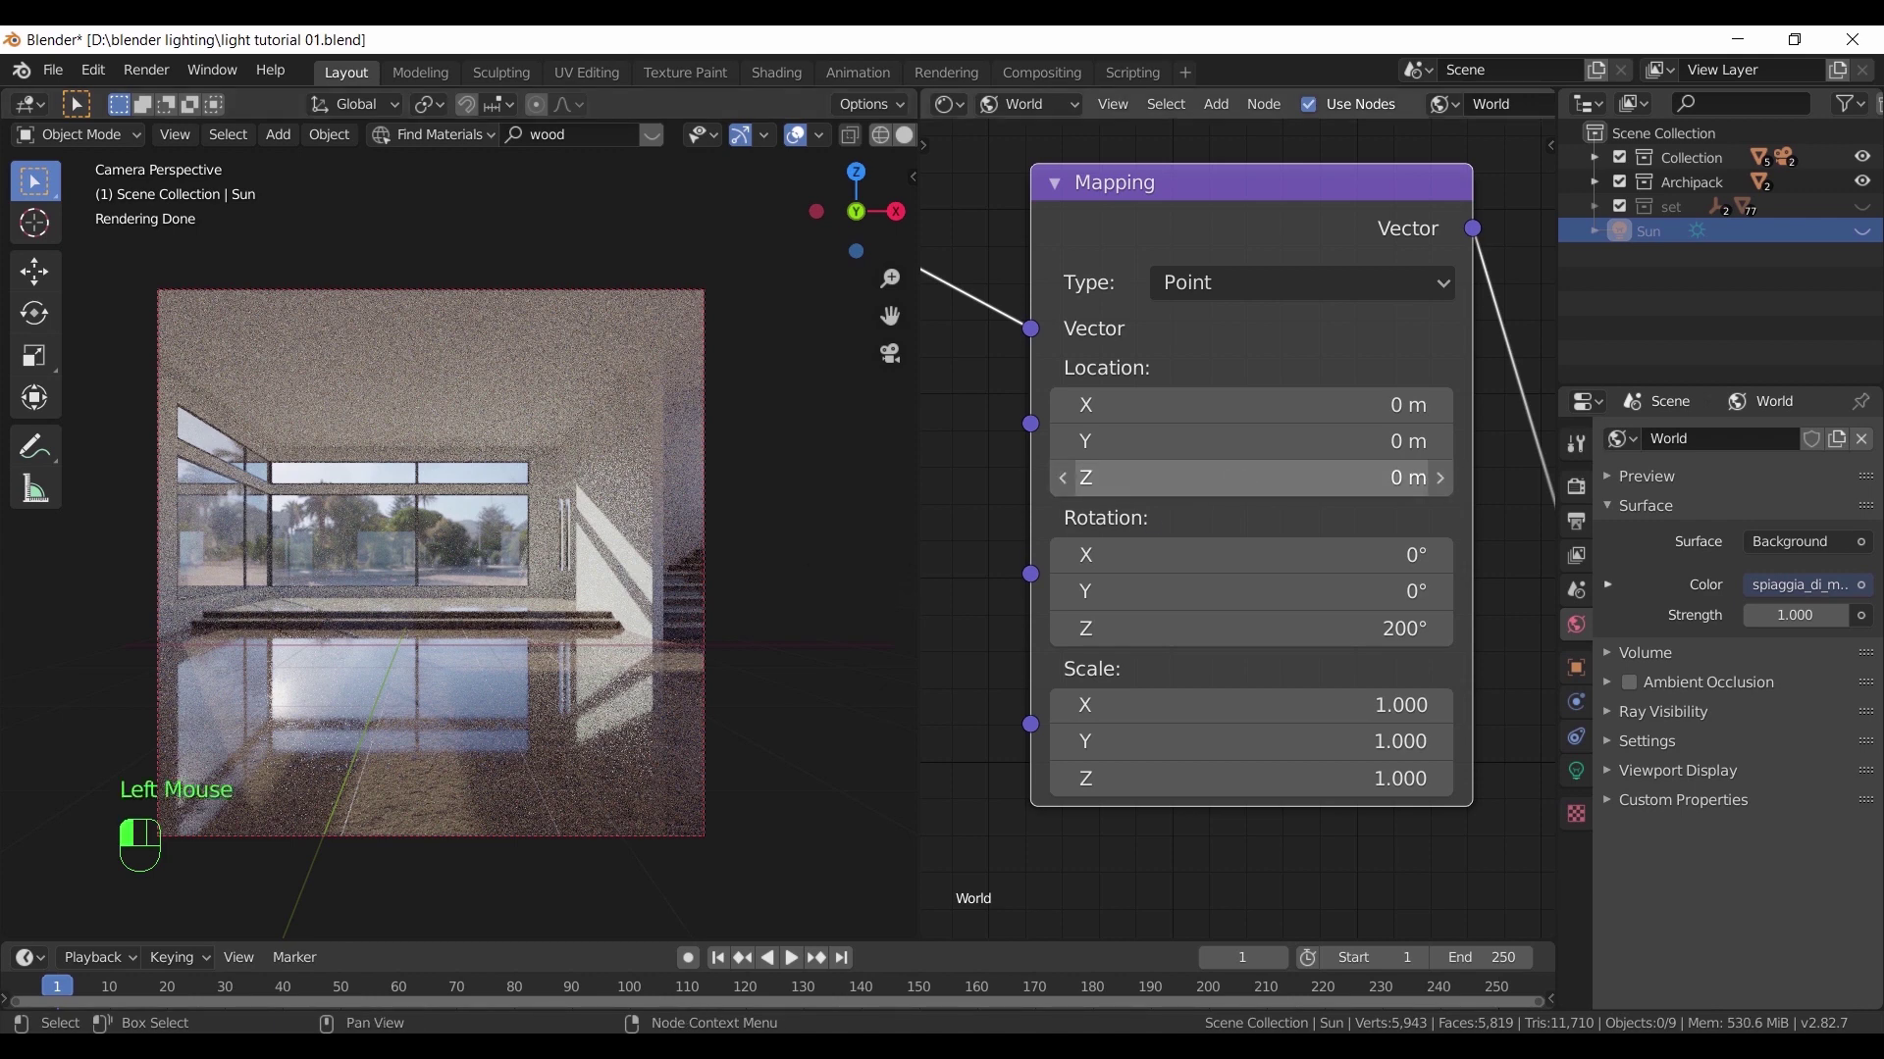
pyautogui.write('0.02')
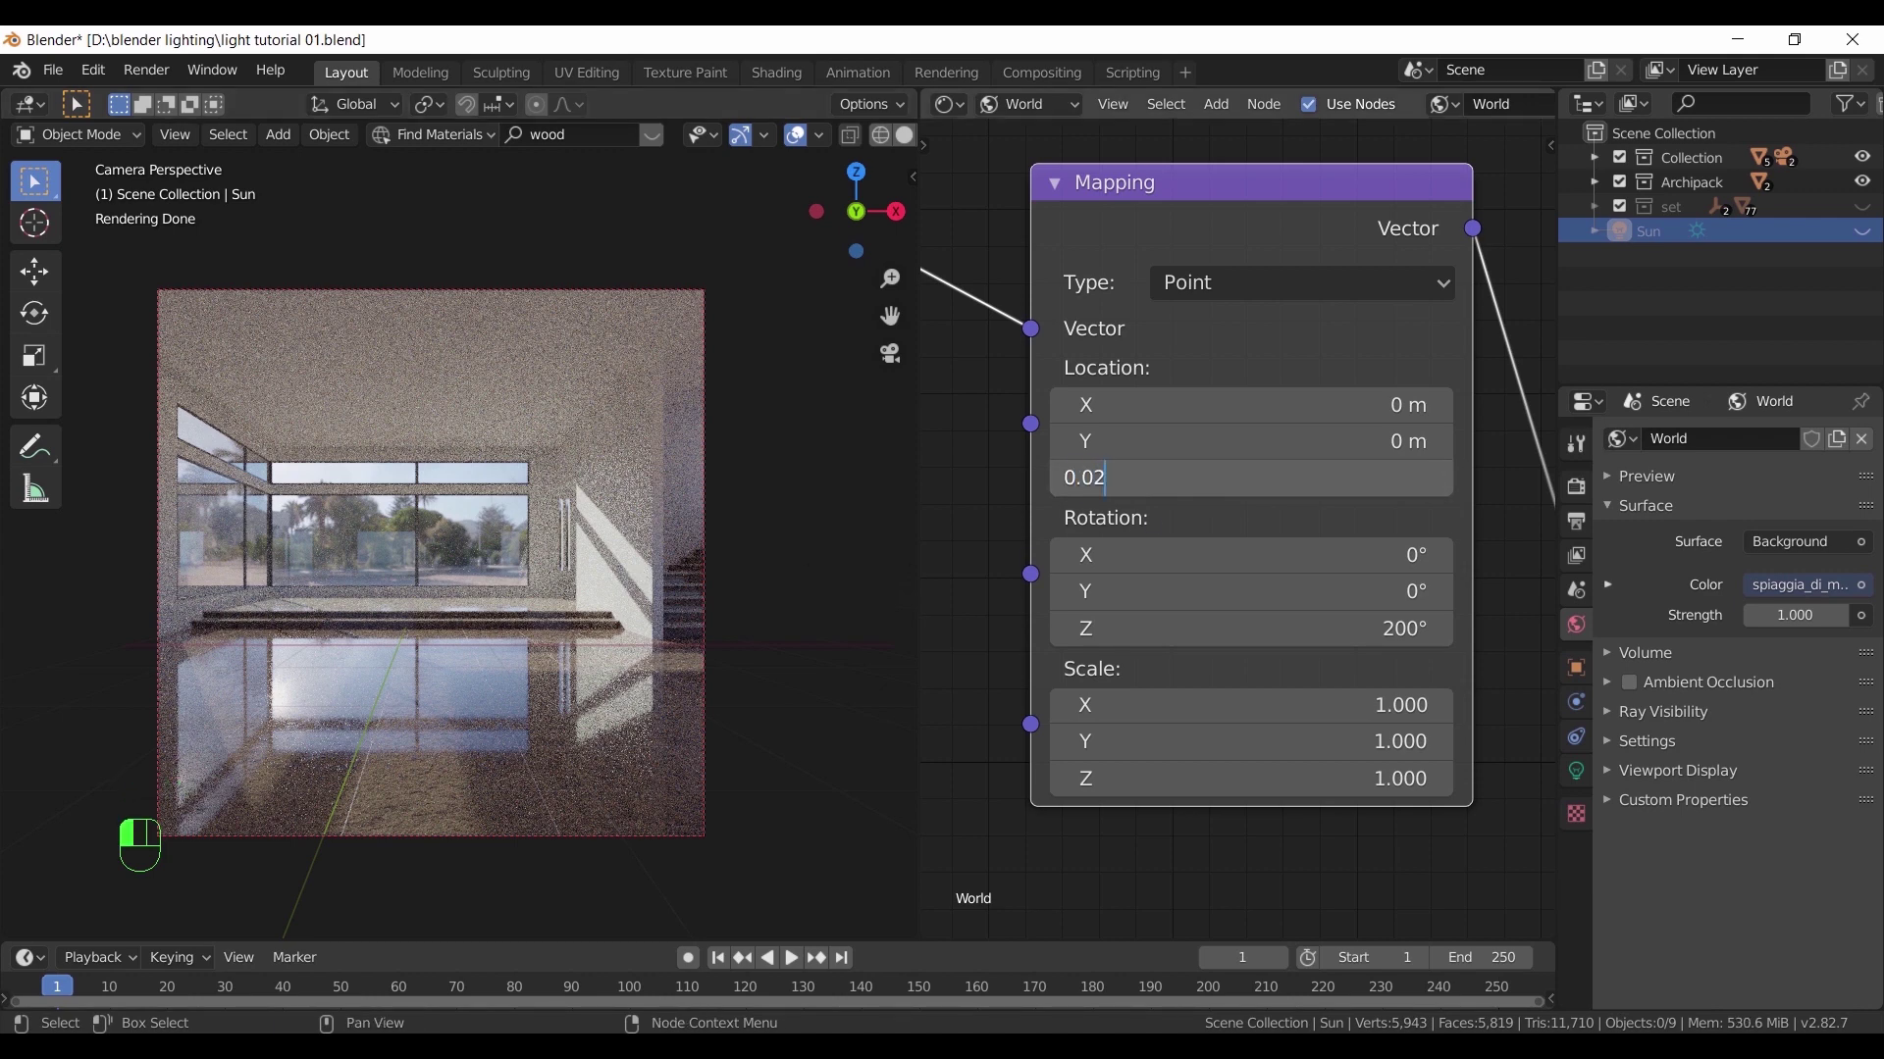
pyautogui.press('Return')
pyautogui.click(1251, 478)
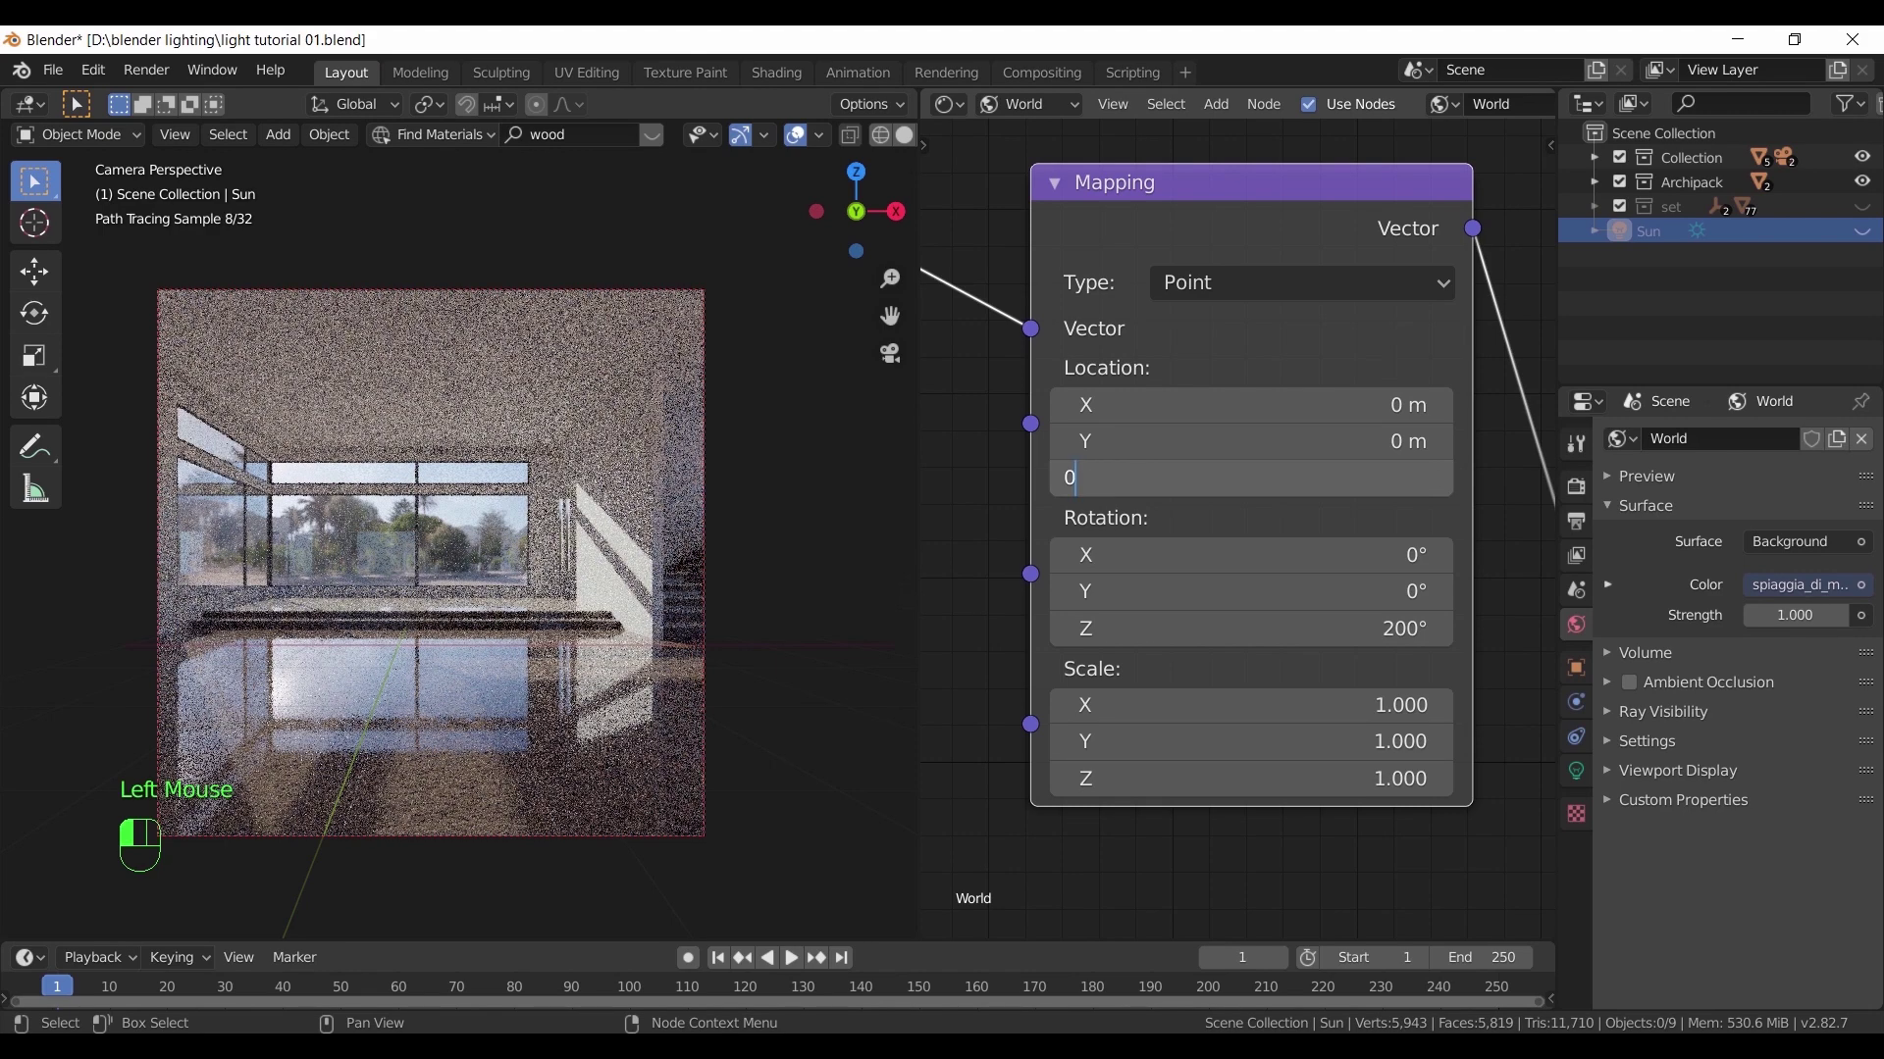
pyautogui.write('0.04')
pyautogui.press('Return')
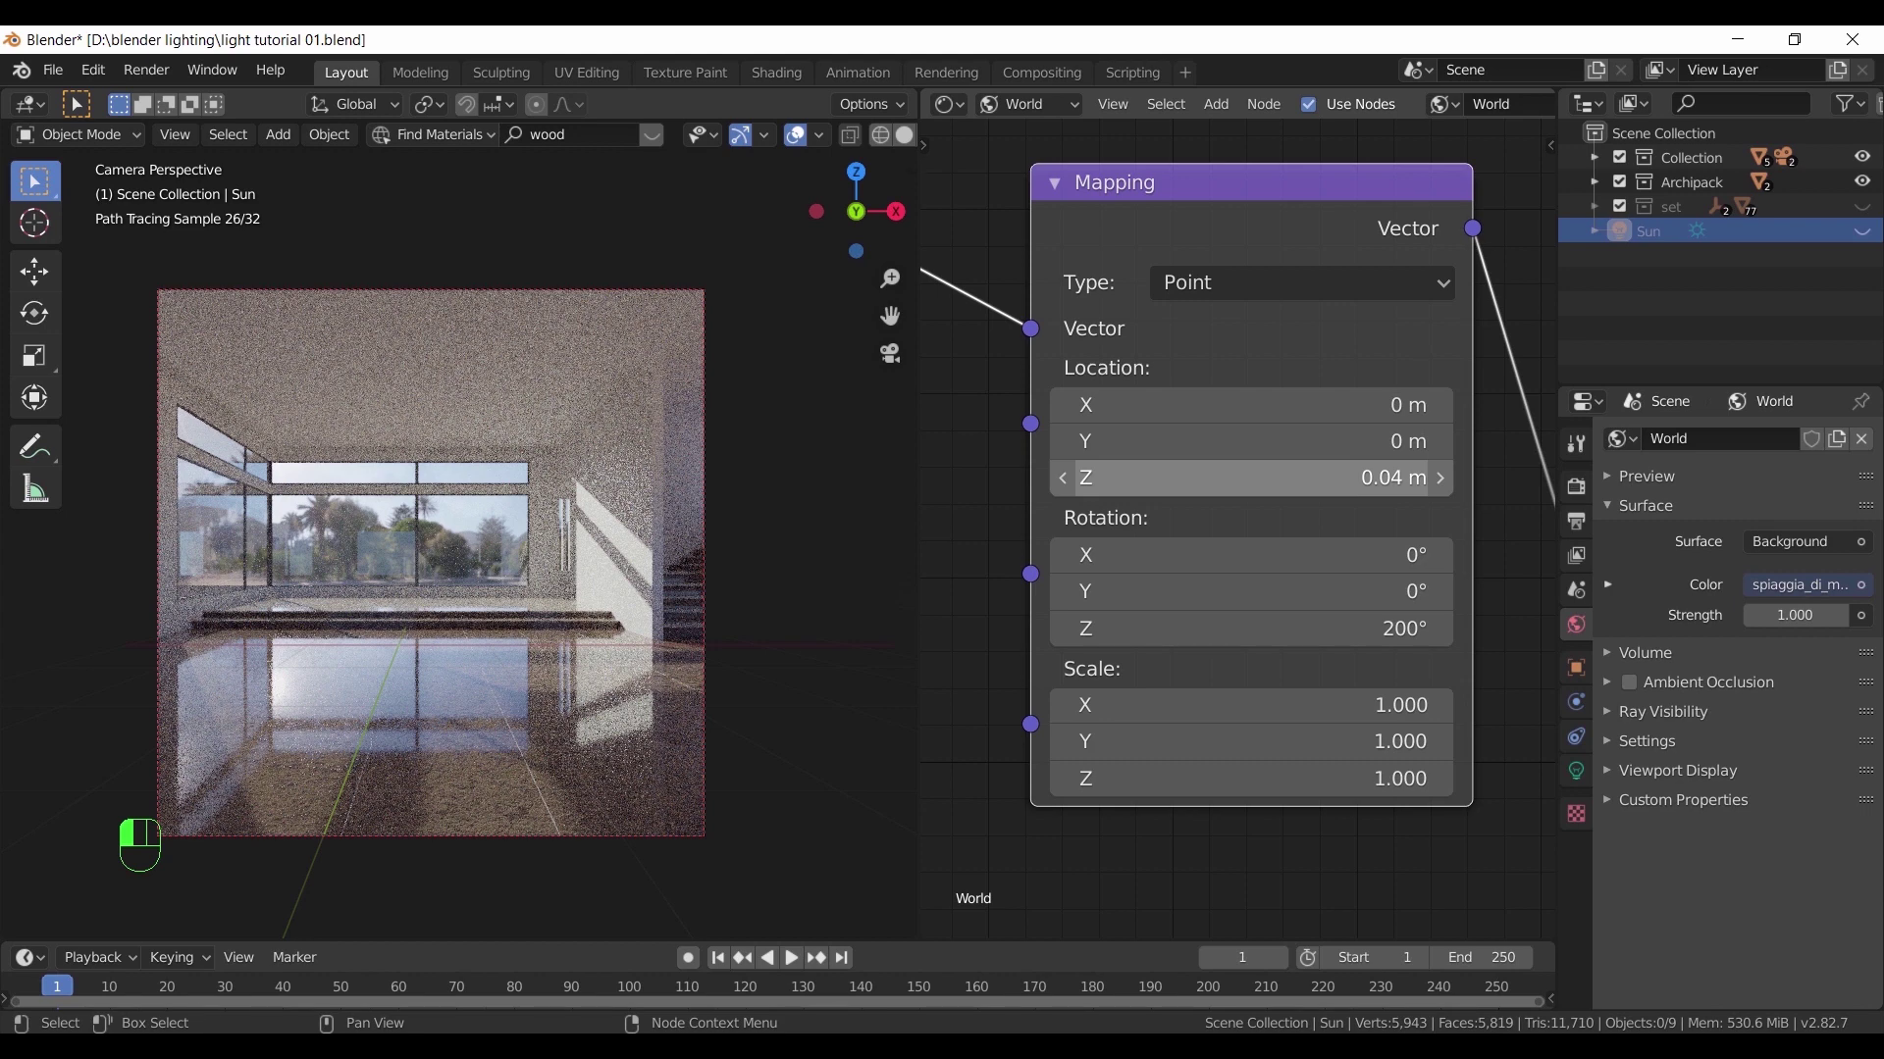
# Inspect the room cube's materials and the window's EEVEE Glass Shader material
pyautogui.click(601, 490)
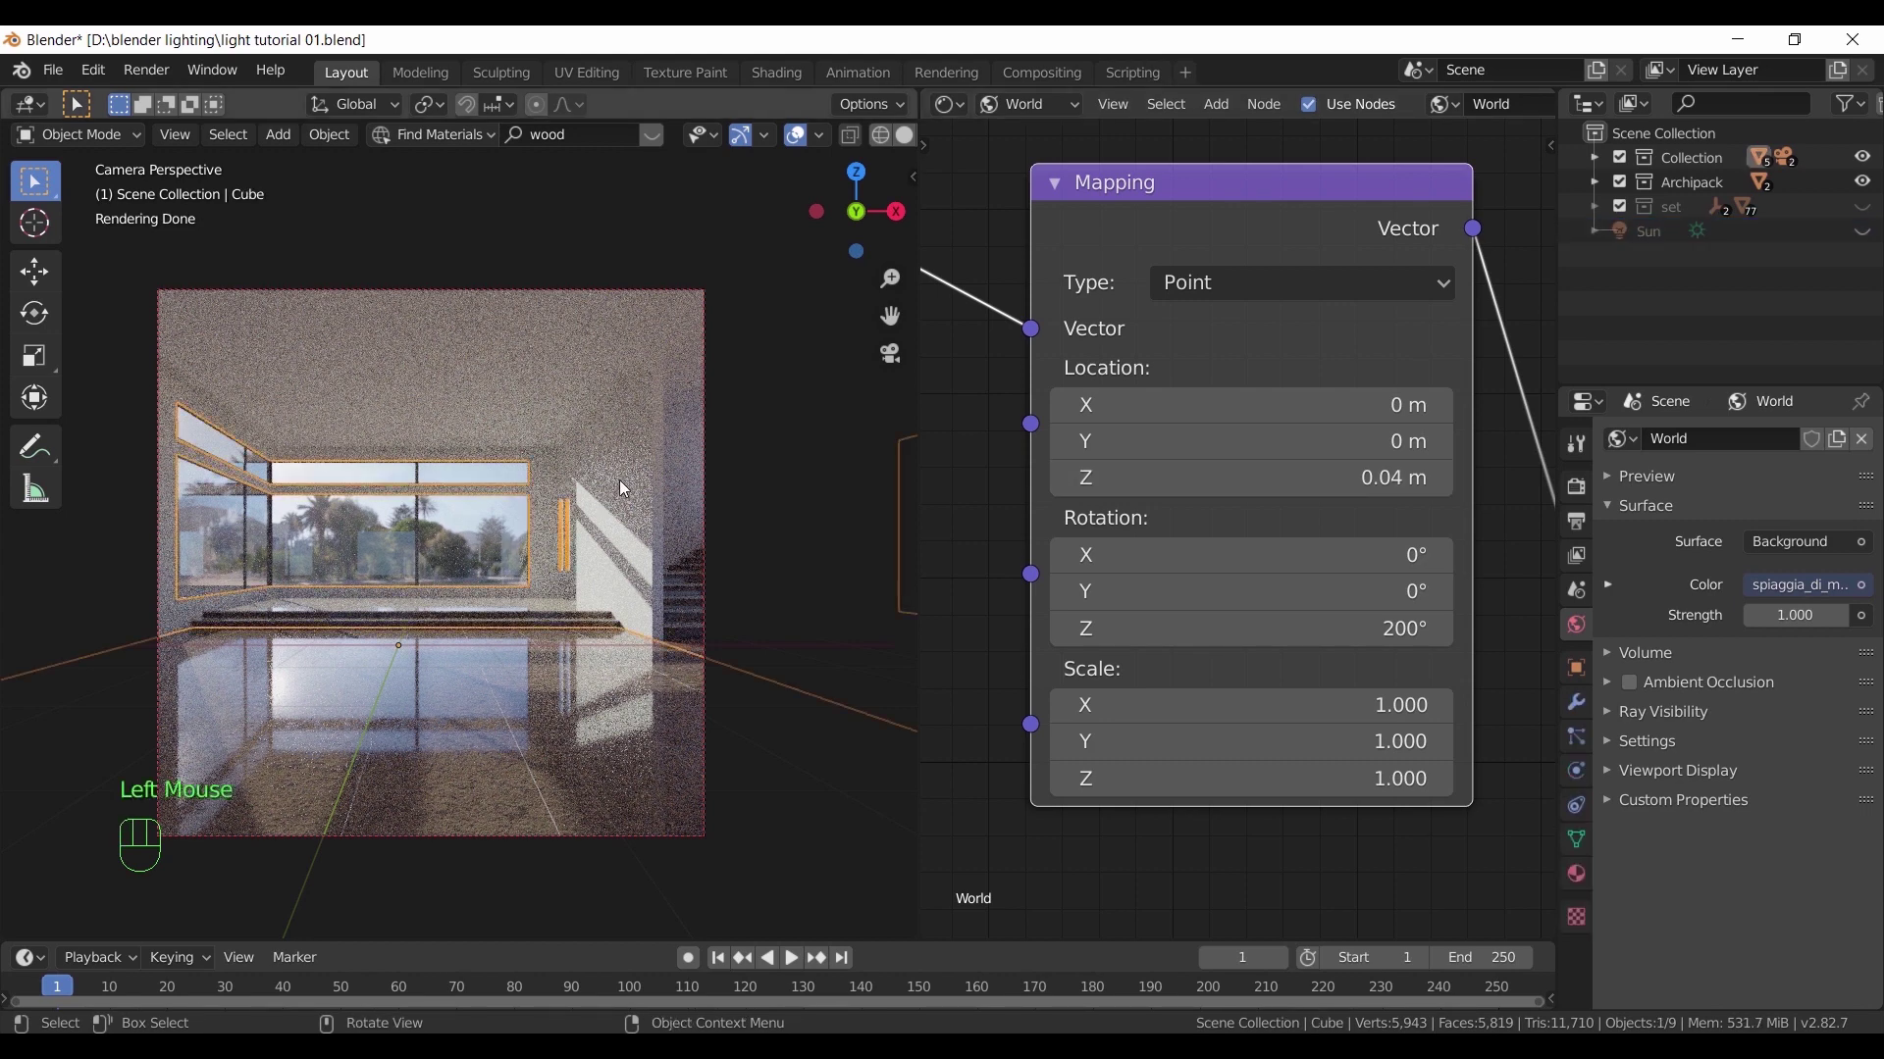
pyautogui.click(1577, 872)
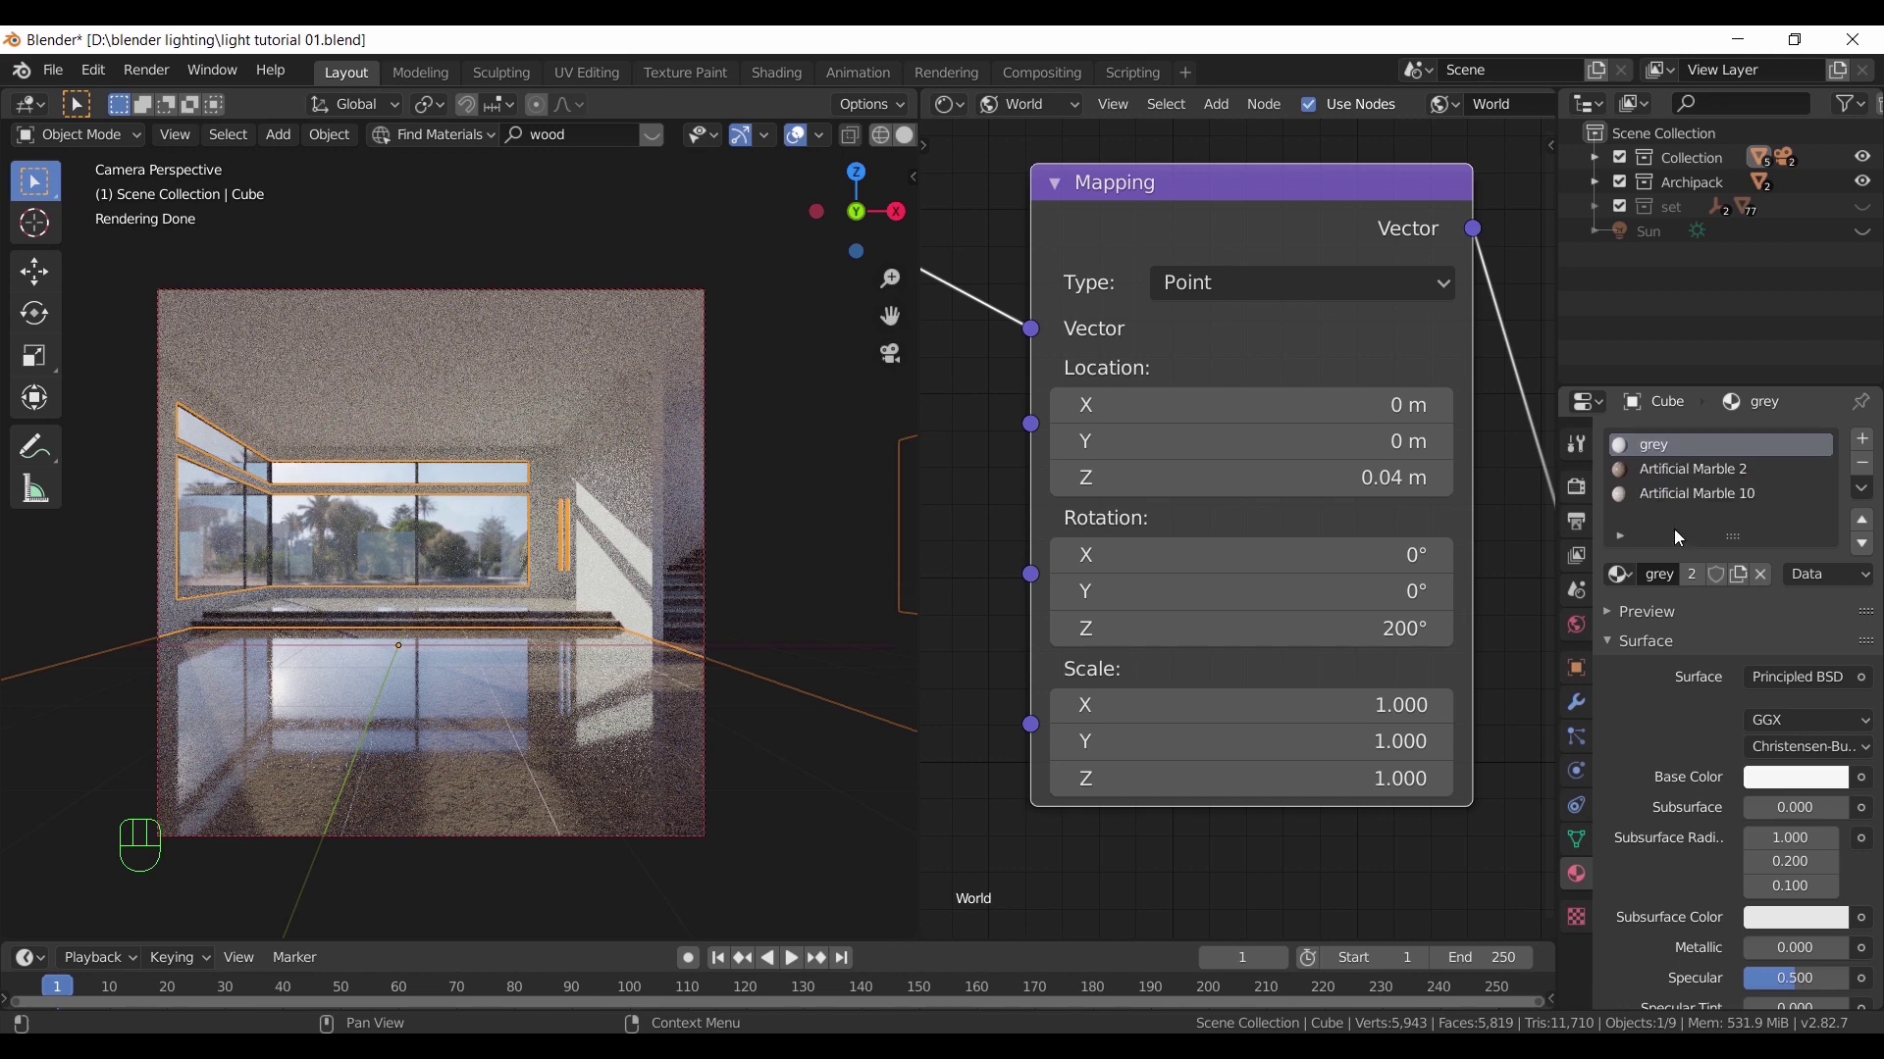
pyautogui.click(459, 555)
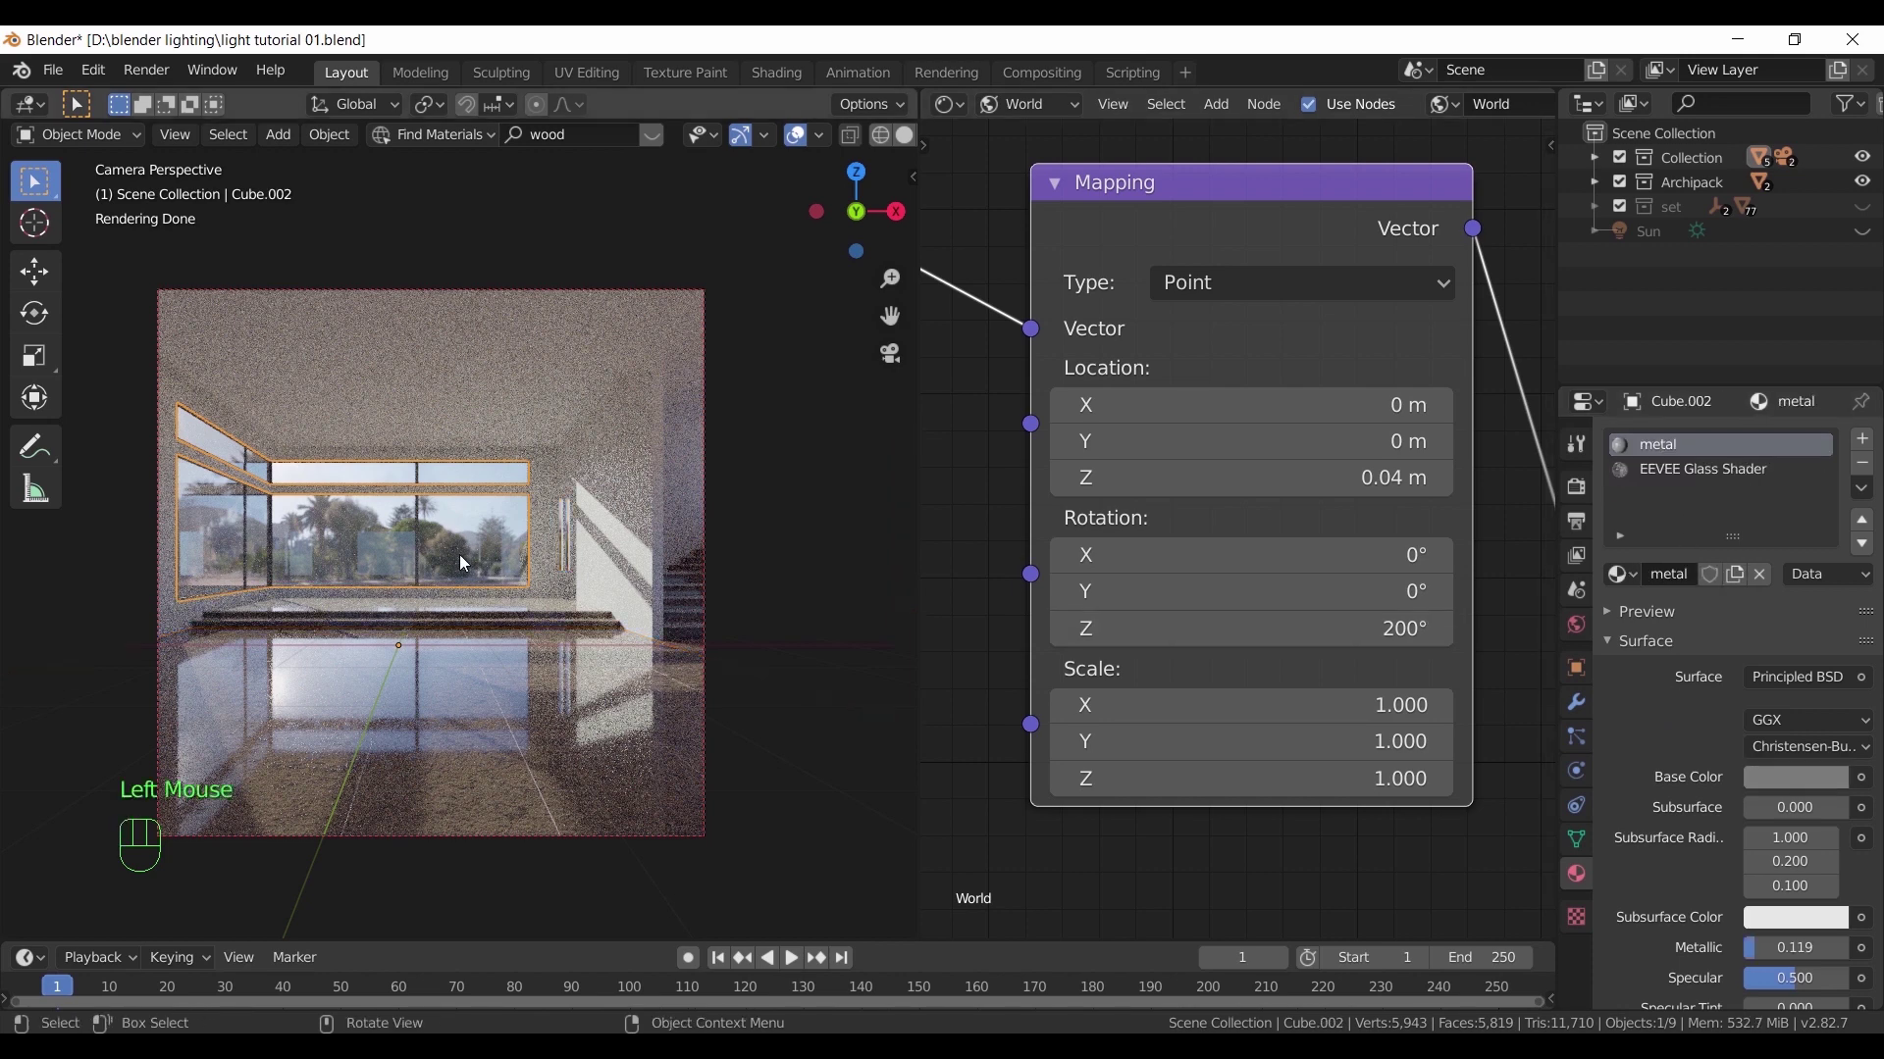
pyautogui.click(1656, 473)
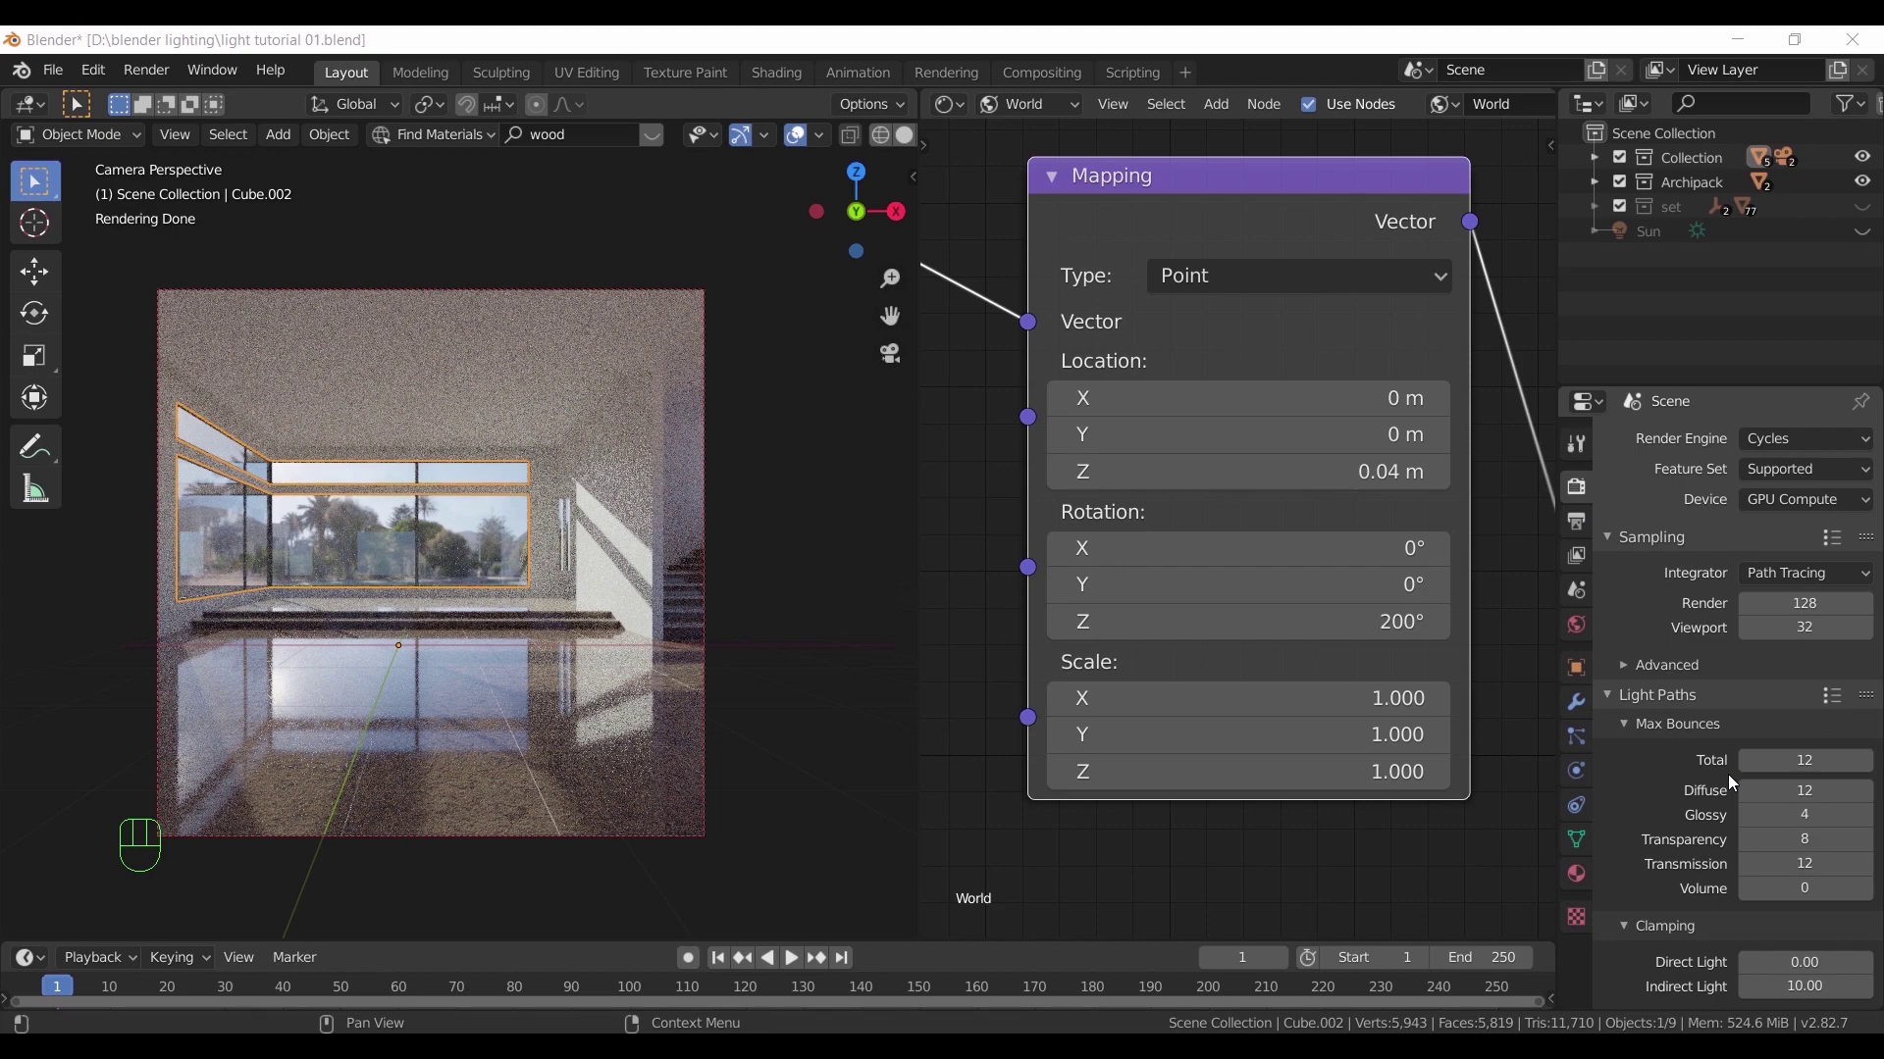
# Set Cycles Max Bounces: Diffuse 14, Transparency 18, and raise the Total limit
pyautogui.moveTo(1805, 791); pyautogui.dragTo(1640, 825)
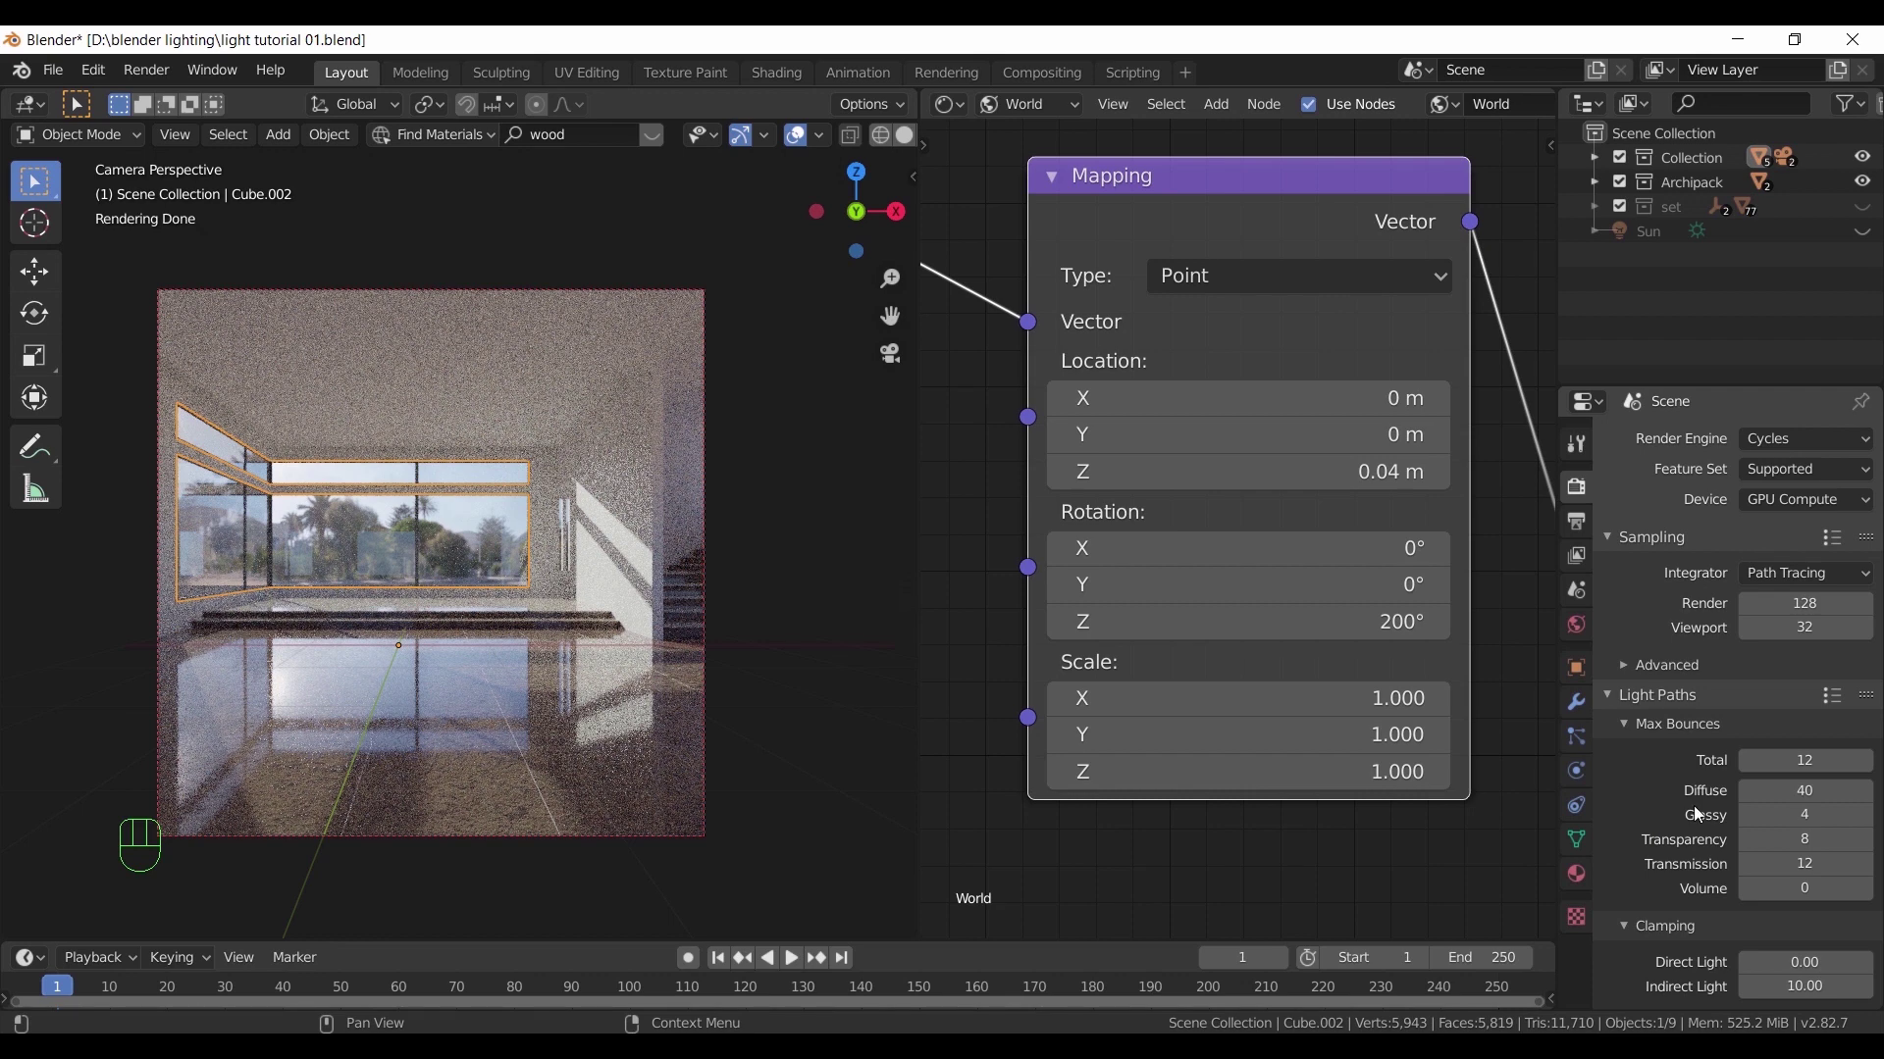
pyautogui.click(1798, 791)
pyautogui.write('1')
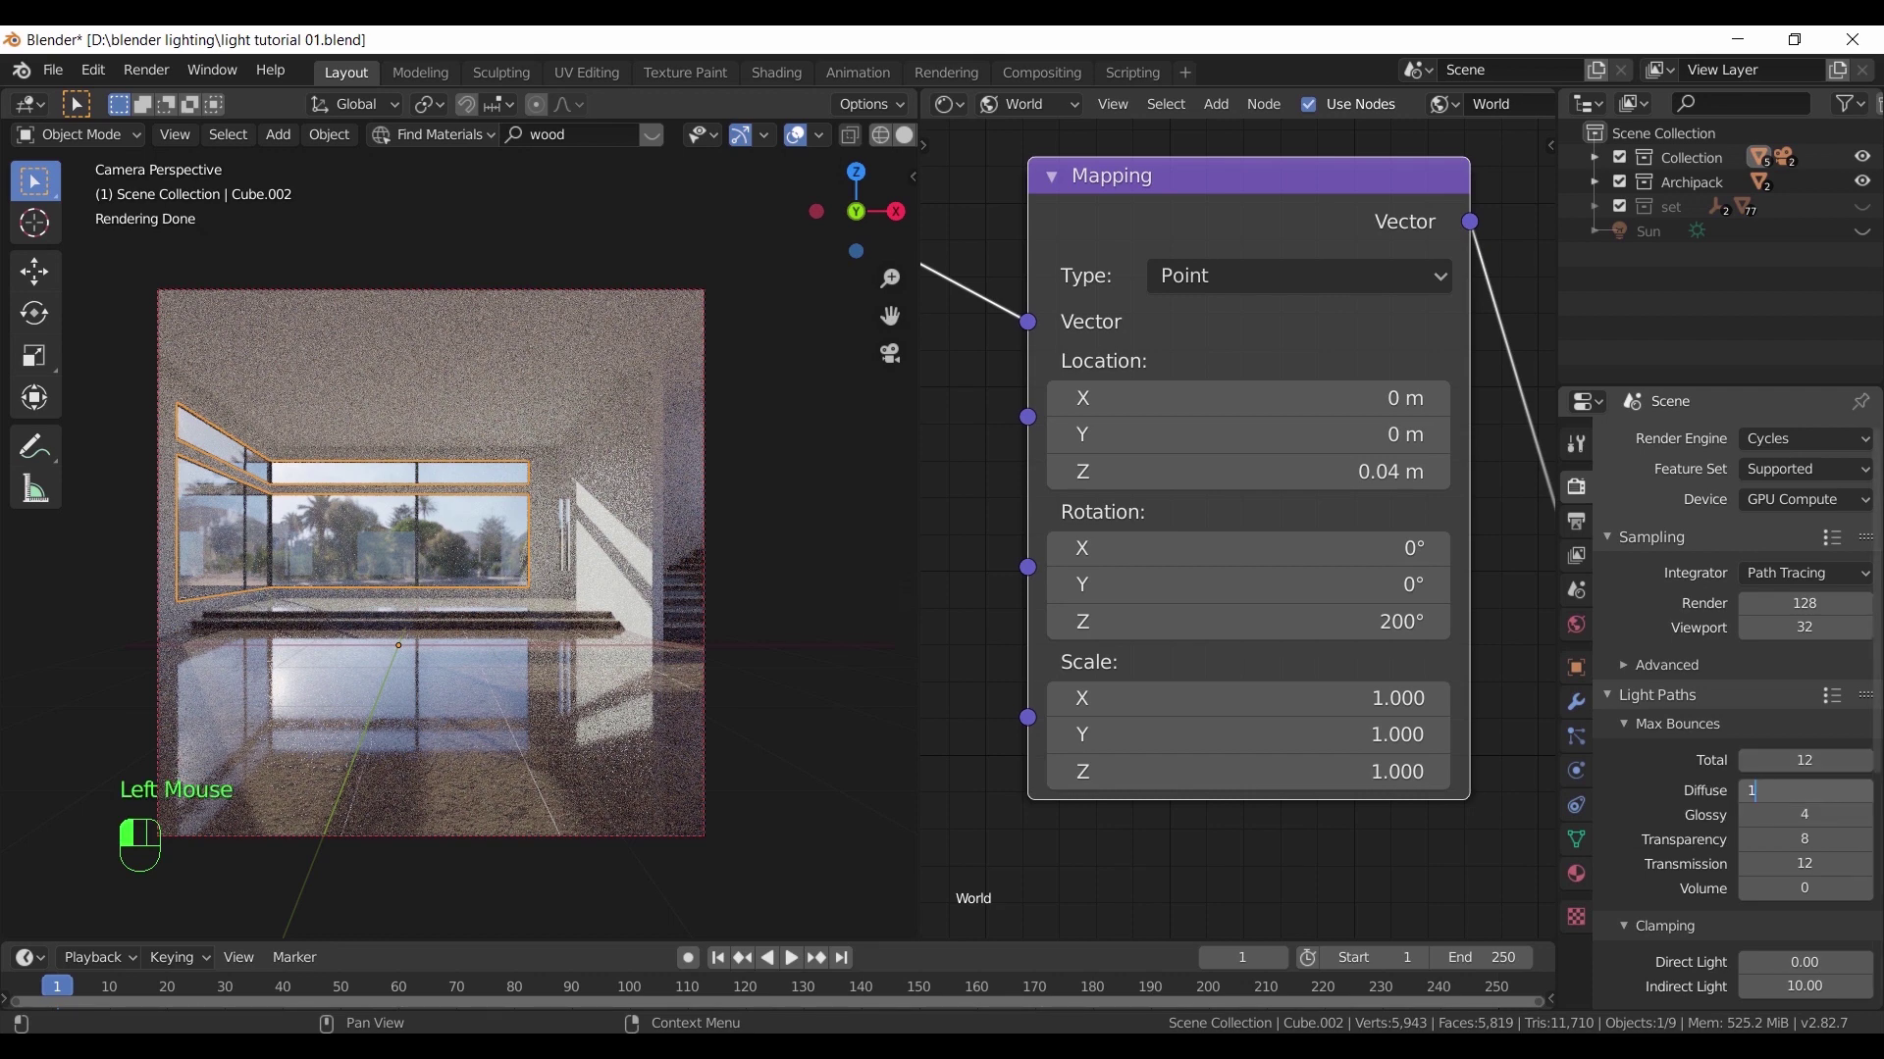
pyautogui.write('2')
pyautogui.press('BackSpace')
pyautogui.write('4')
pyautogui.click(1803, 864)
pyautogui.click(1803, 840)
pyautogui.write('1')
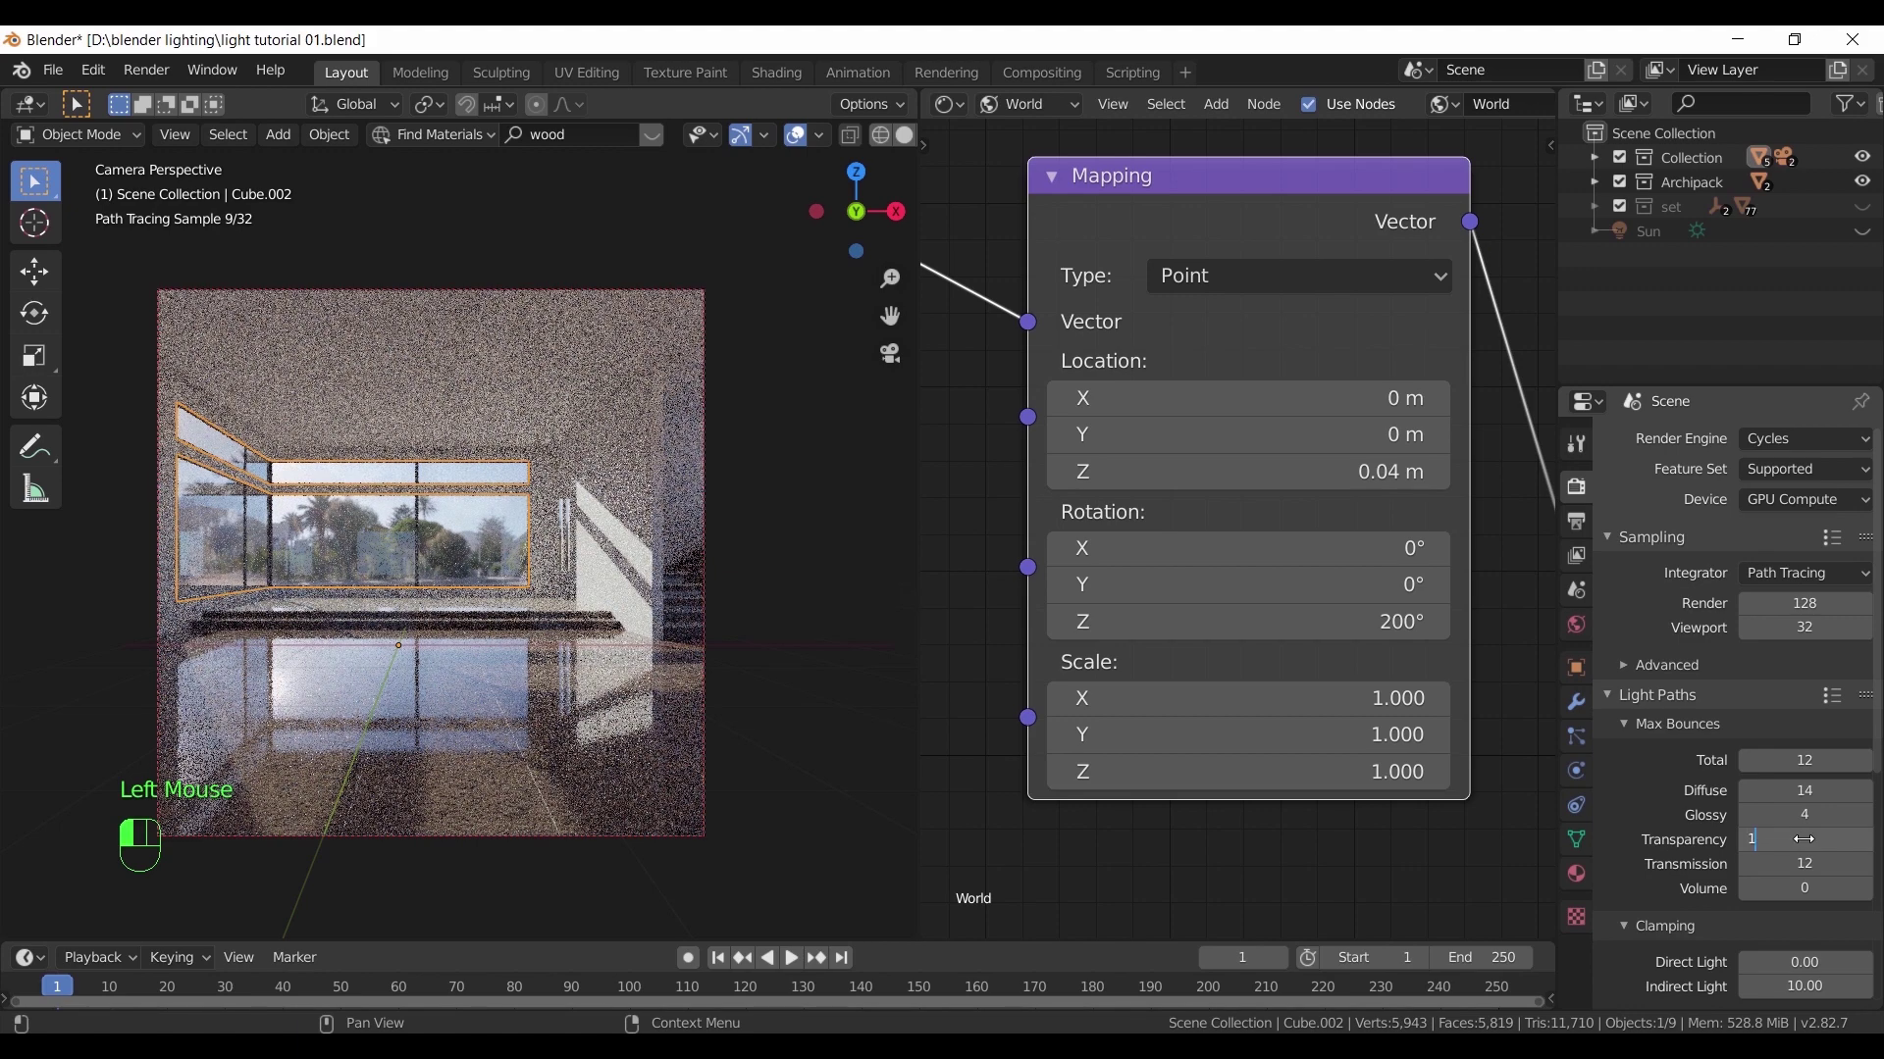
pyautogui.write('8')
pyautogui.press('Return')
pyautogui.click(1815, 762)
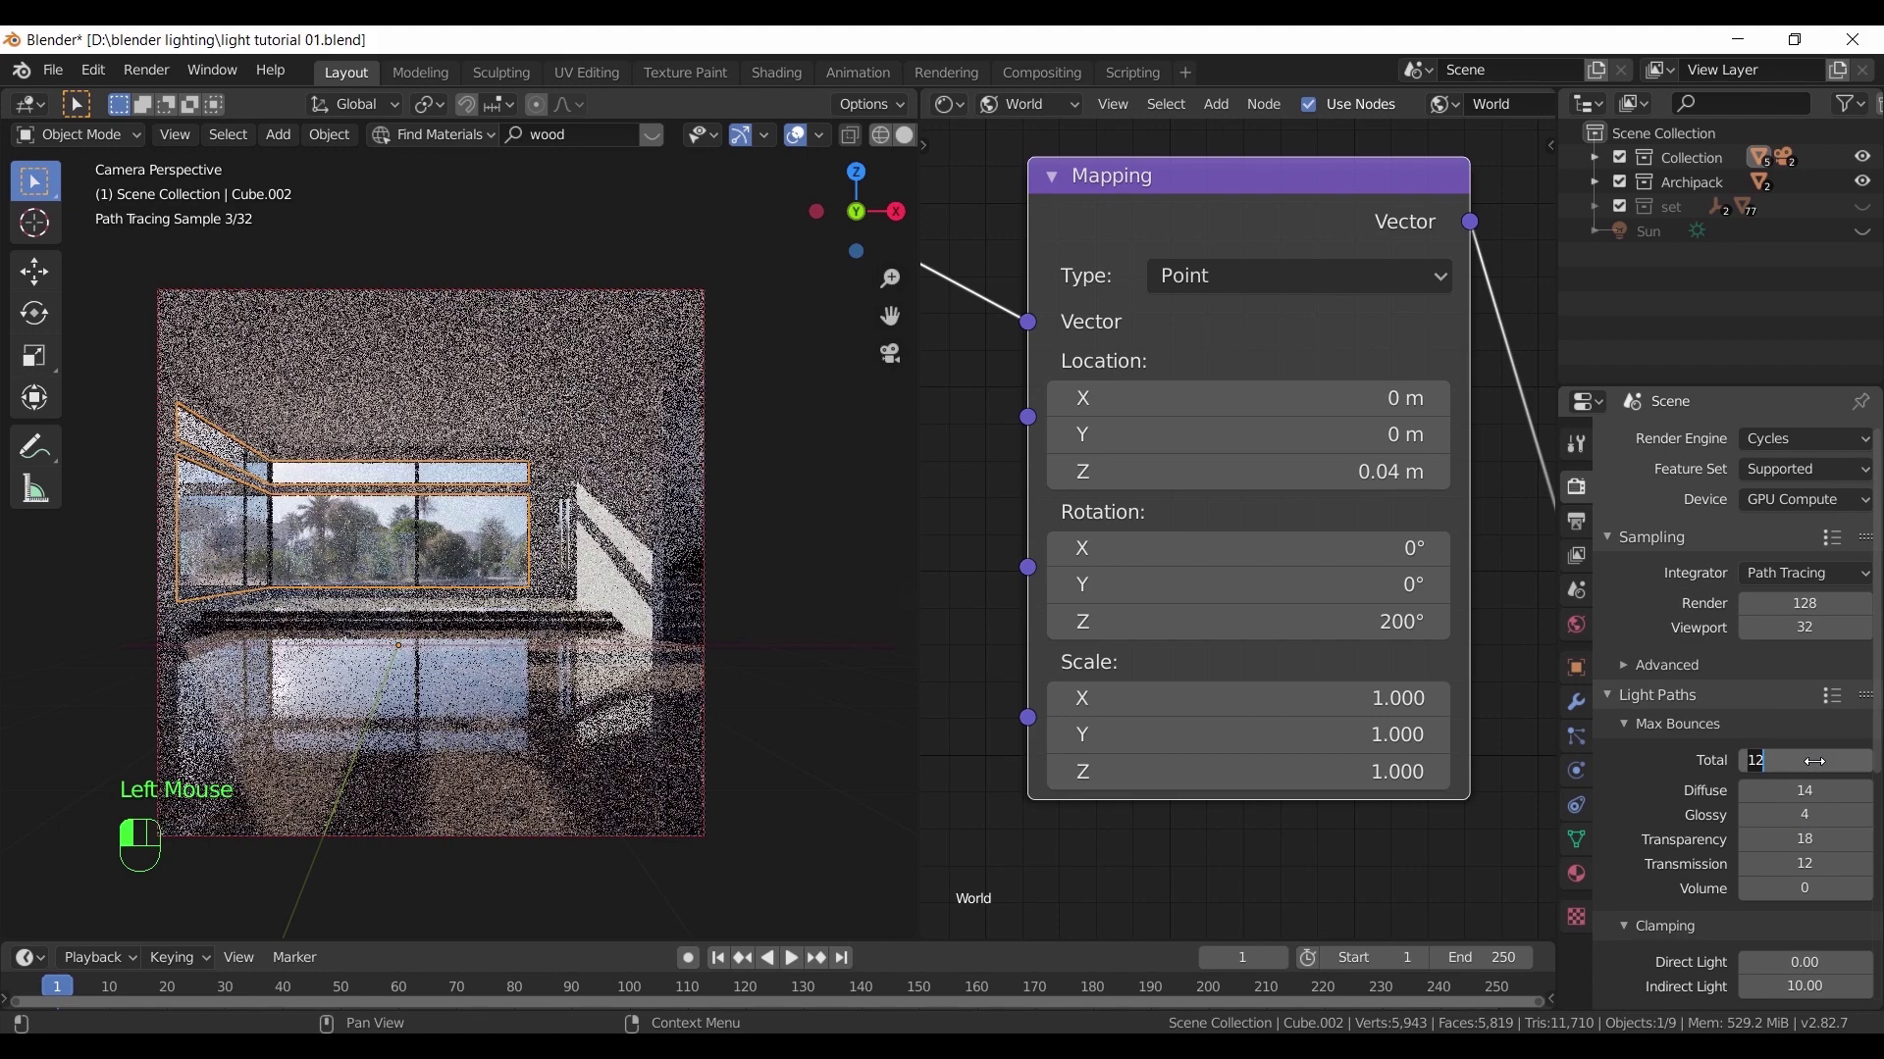
pyautogui.write('14')
pyautogui.press('Return')
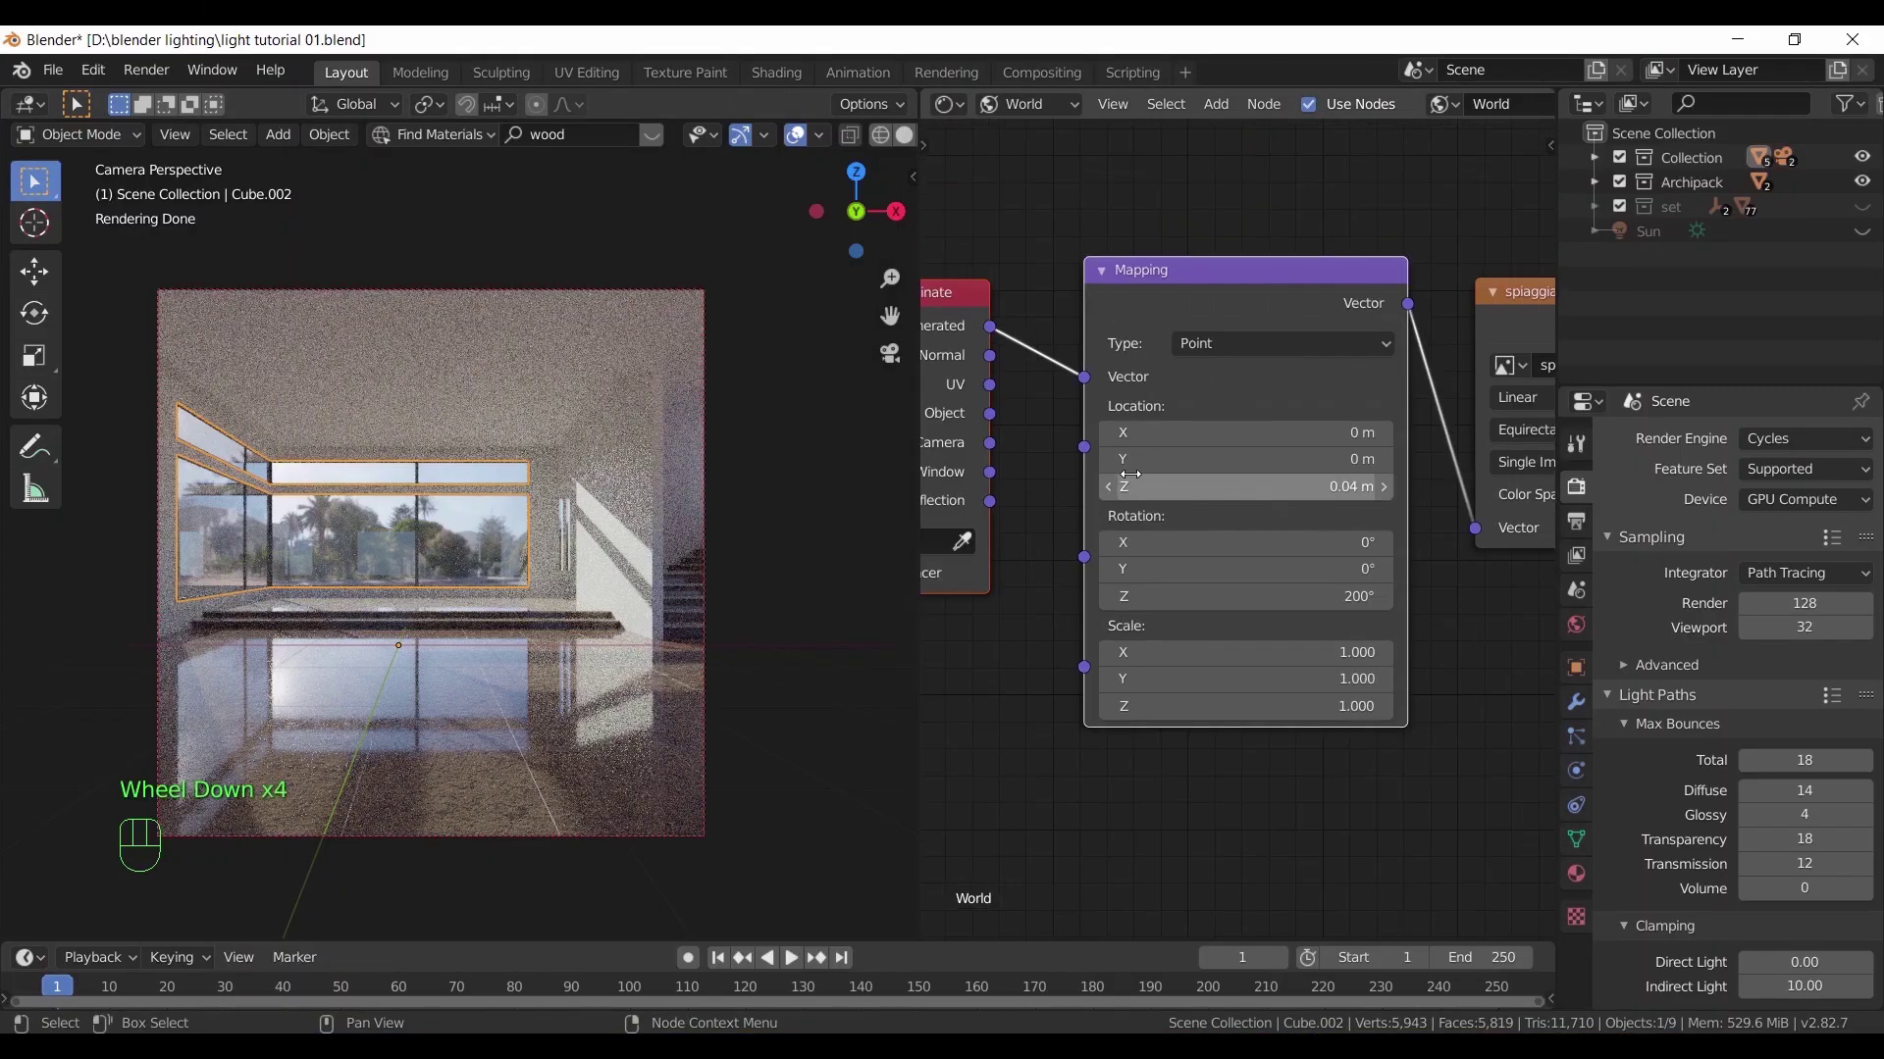
# Load VizPeople_non_commercial_hdr_v1_01.hdr from the 10 hdri folder and unhide the Sun
pyautogui.moveTo(1362, 641); pyautogui.dragTo(1191, 680, button='middle')
pyautogui.scroll(4, 1191, 680)
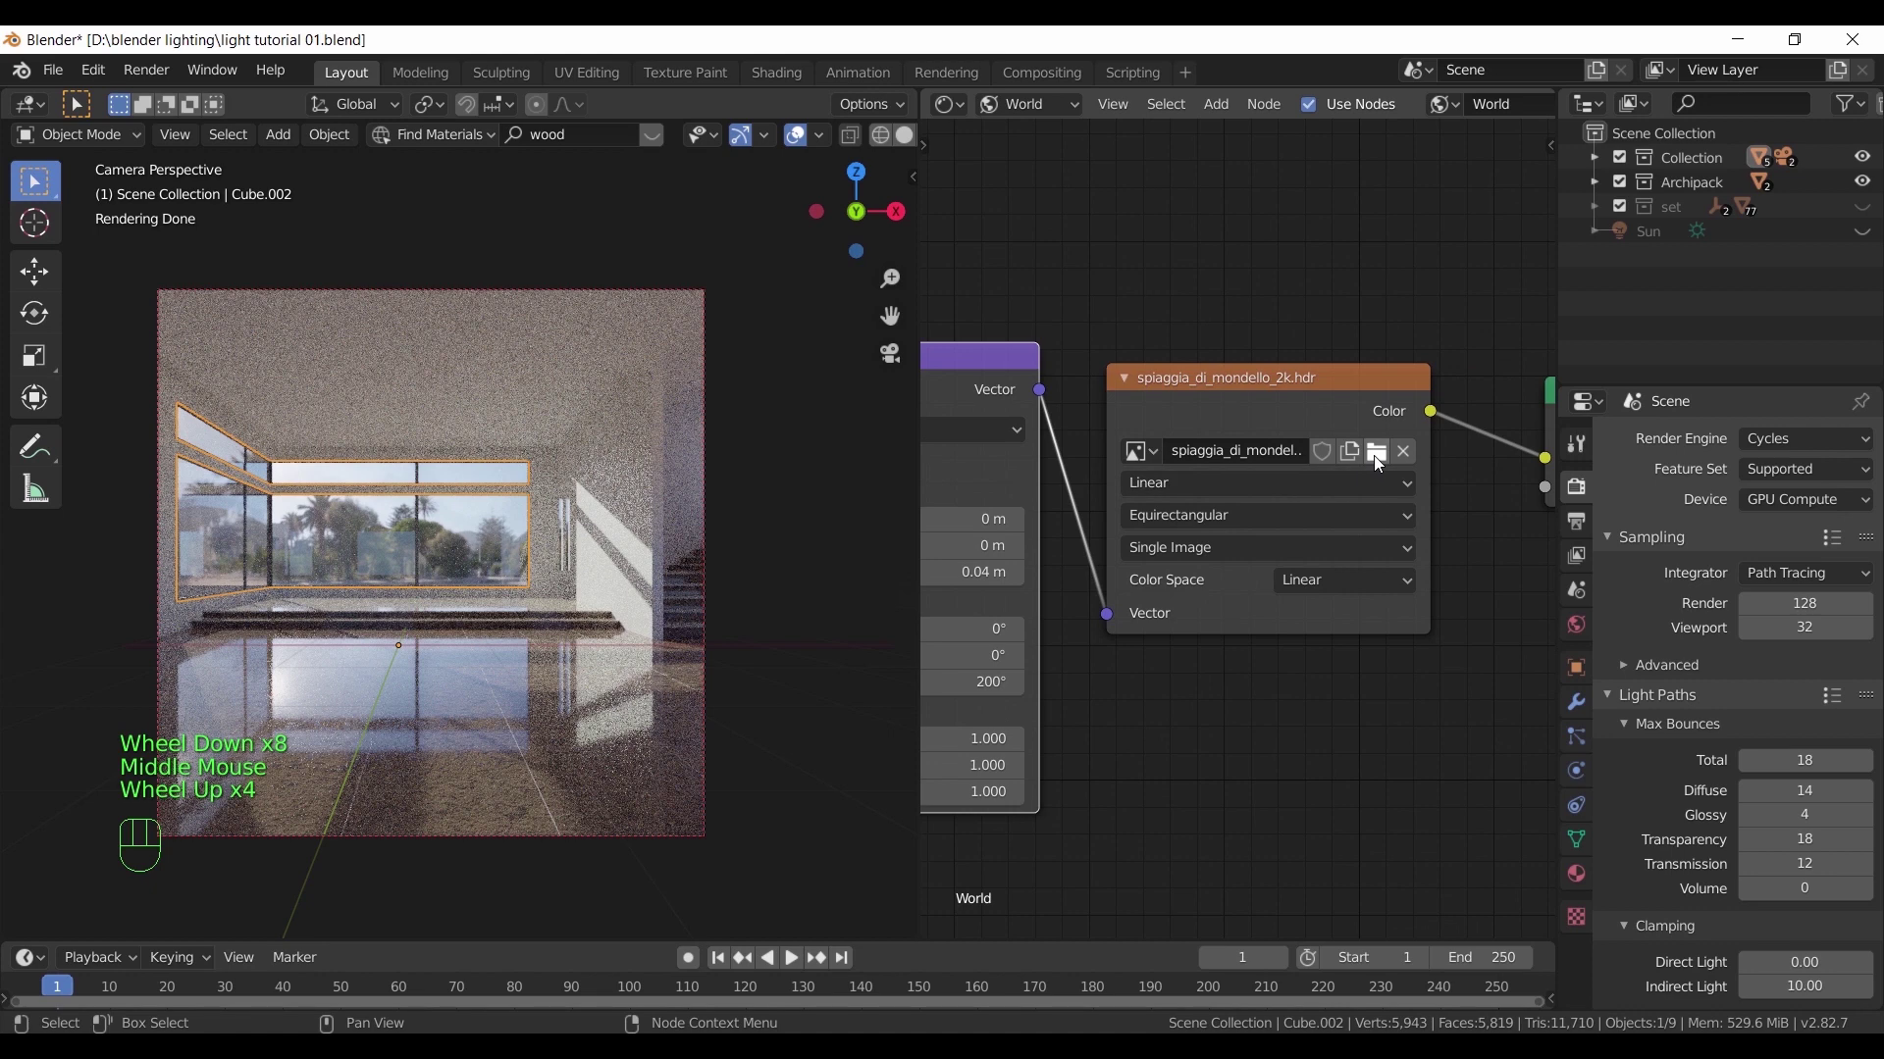
pyautogui.click(1373, 455)
pyautogui.click(396, 588)
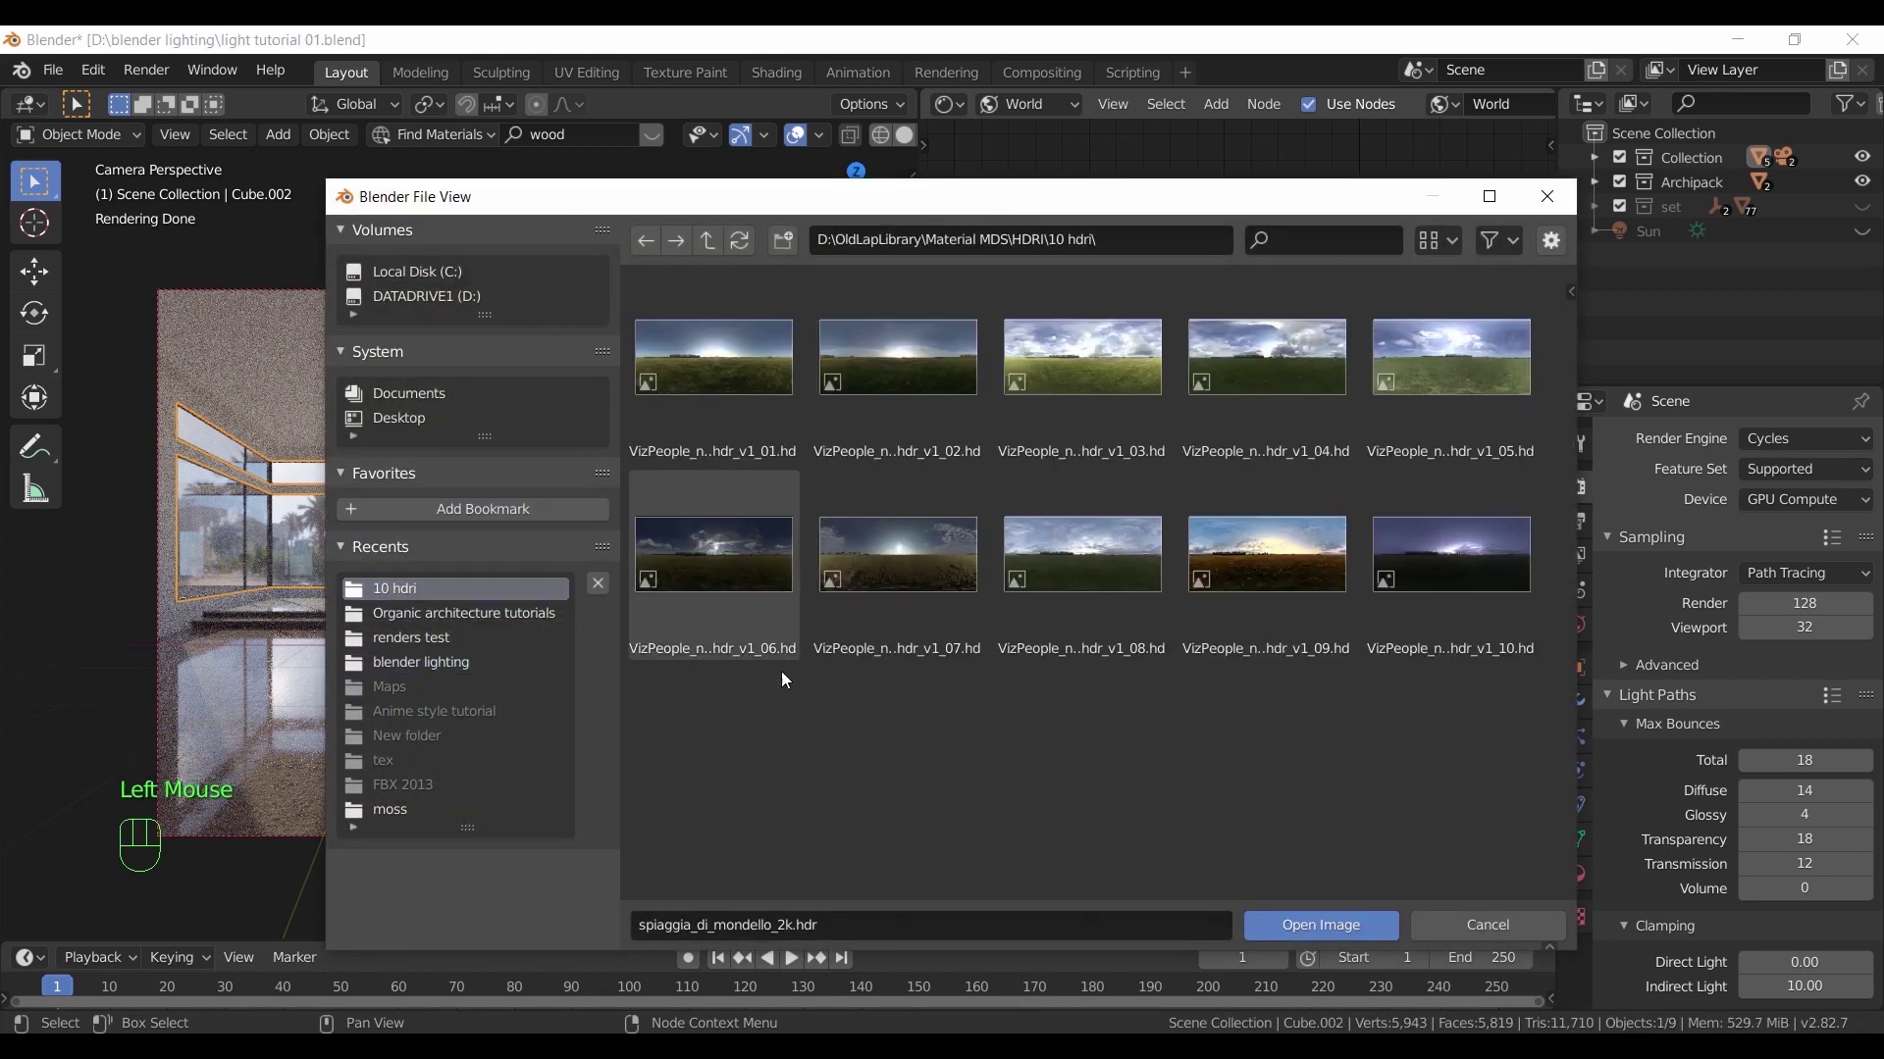
pyautogui.doubleClick(726, 375)
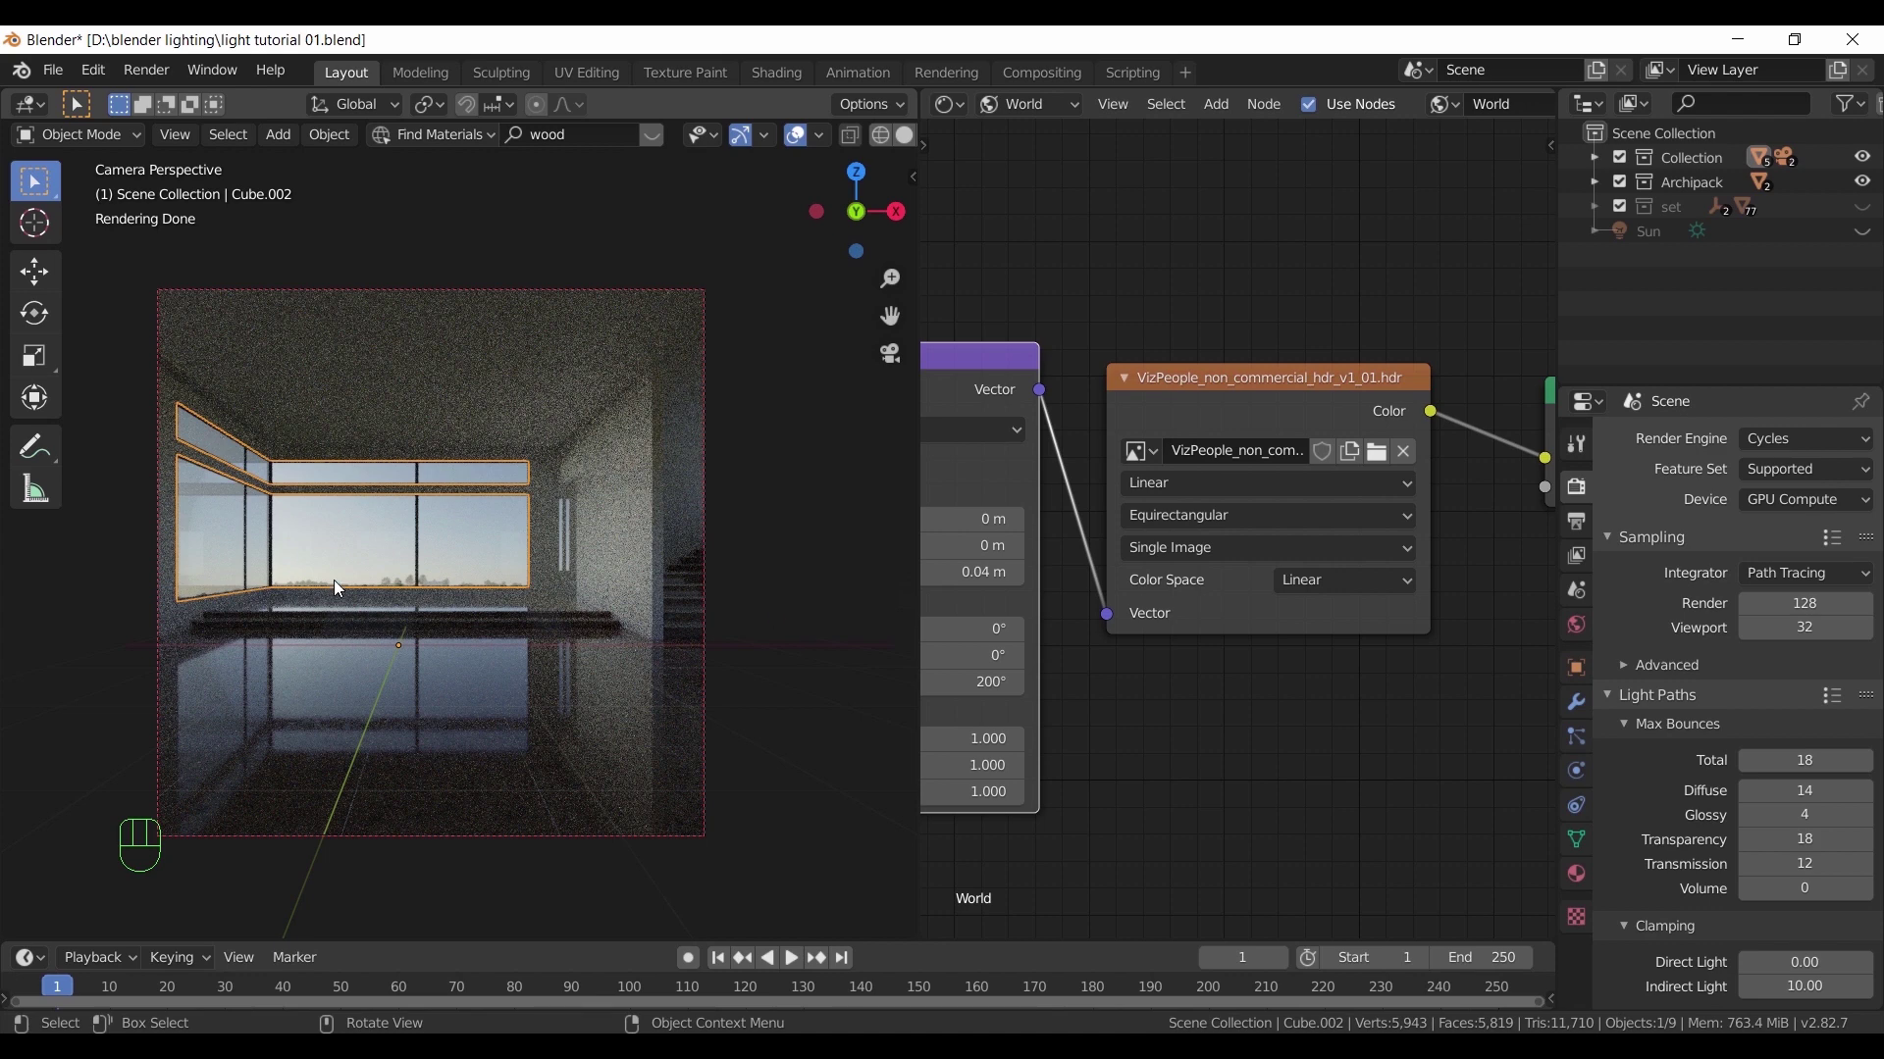
pyautogui.click(1870, 239)
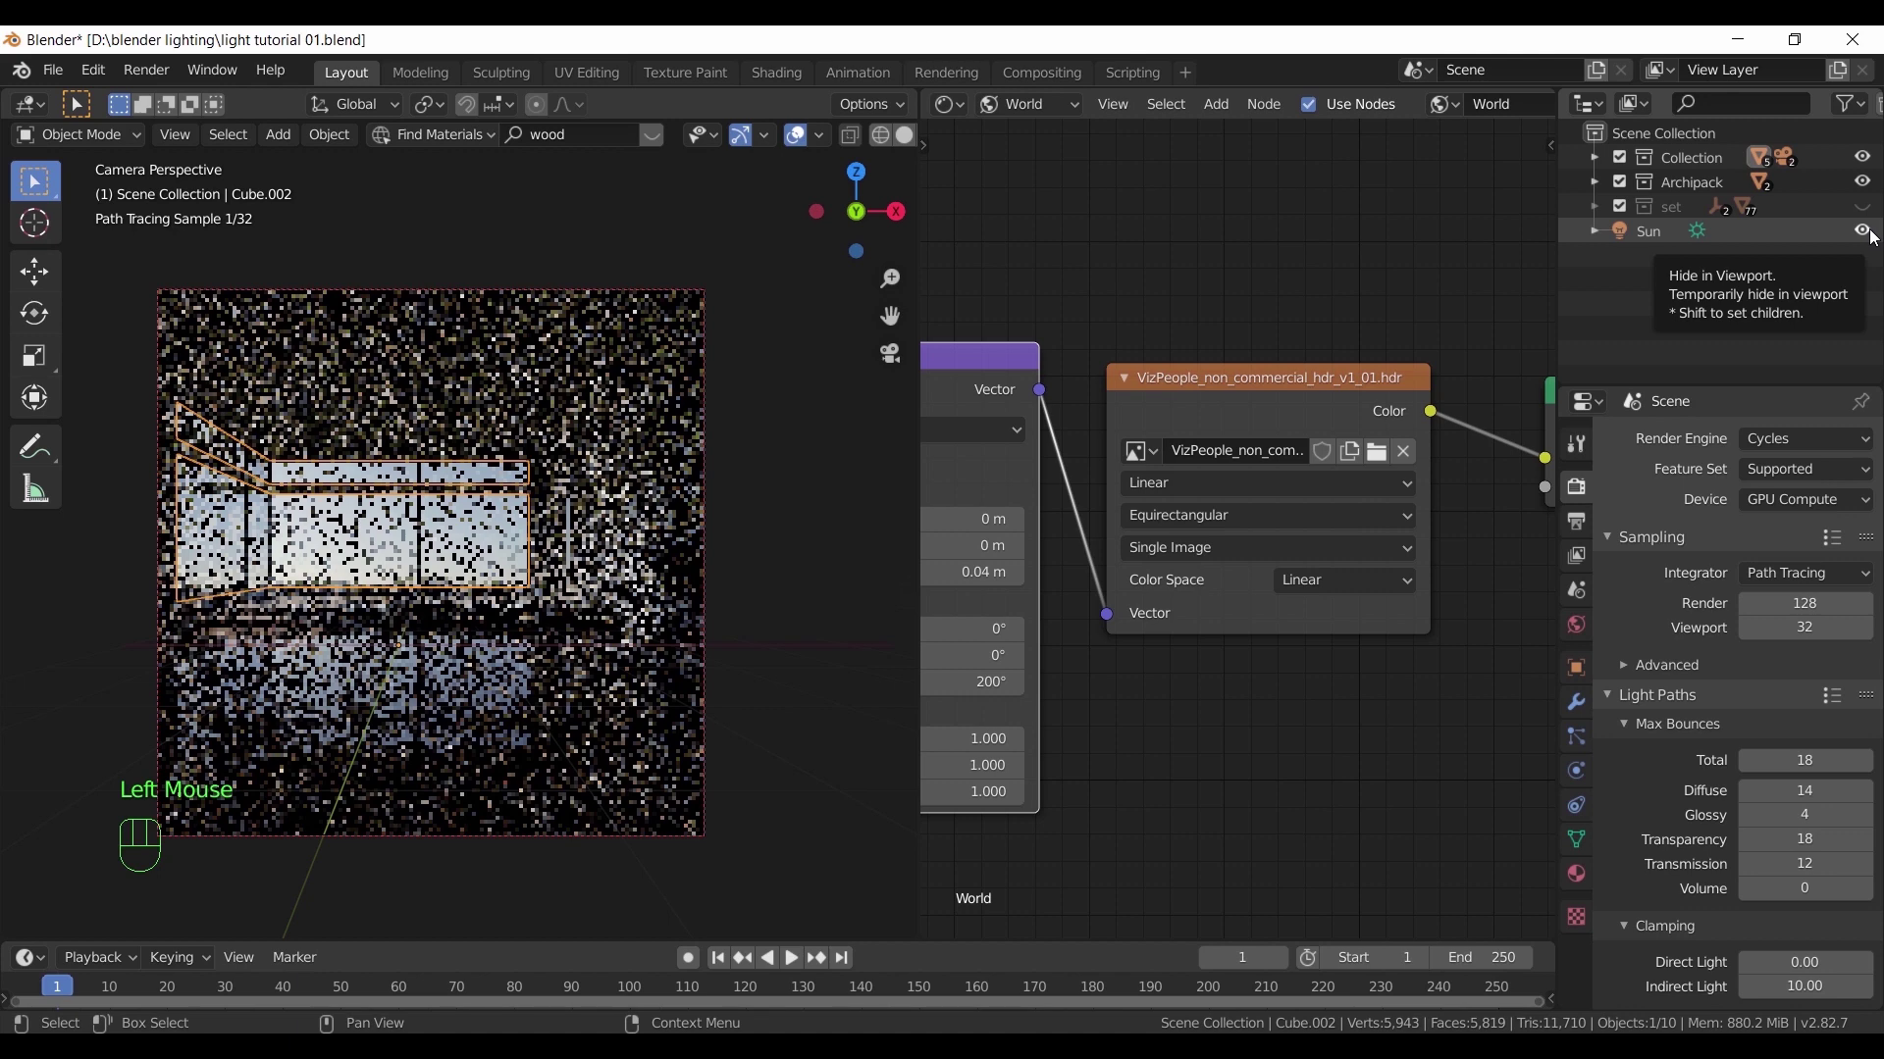